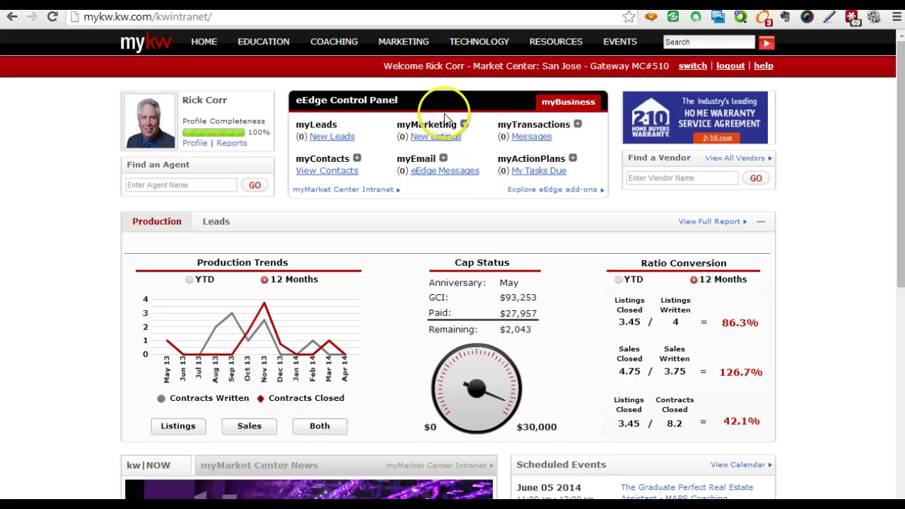
Open the new listings in the eEdge marketing area and go to the Campaigns page
left_click(439, 138)
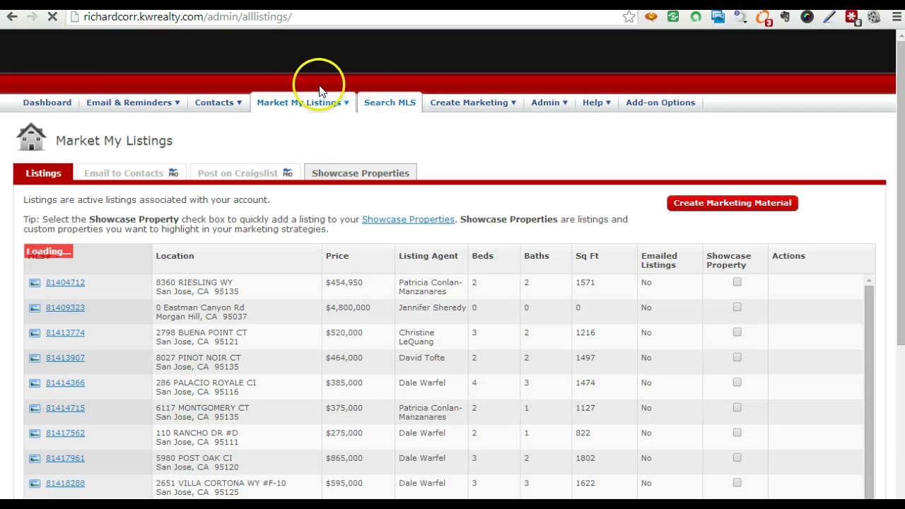
mouse_move(468, 107)
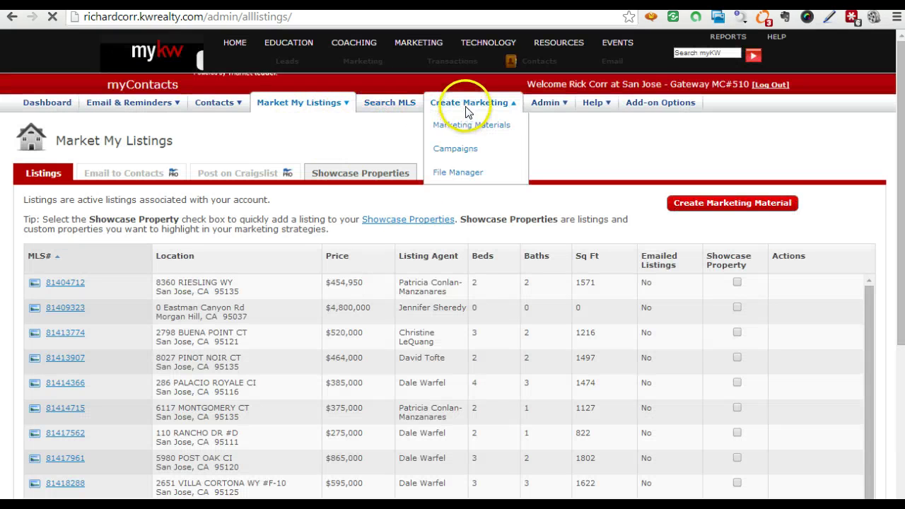
left_click(451, 150)
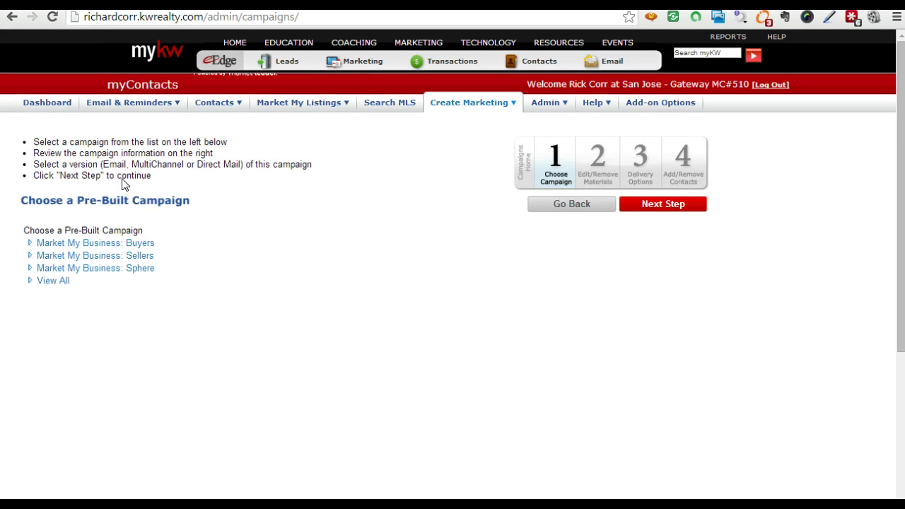
Choose the Sphere campaign "12 Direct: This Month in Real Estate" in its Multi-Channel version and proceed to the delivery options
left_click(93, 268)
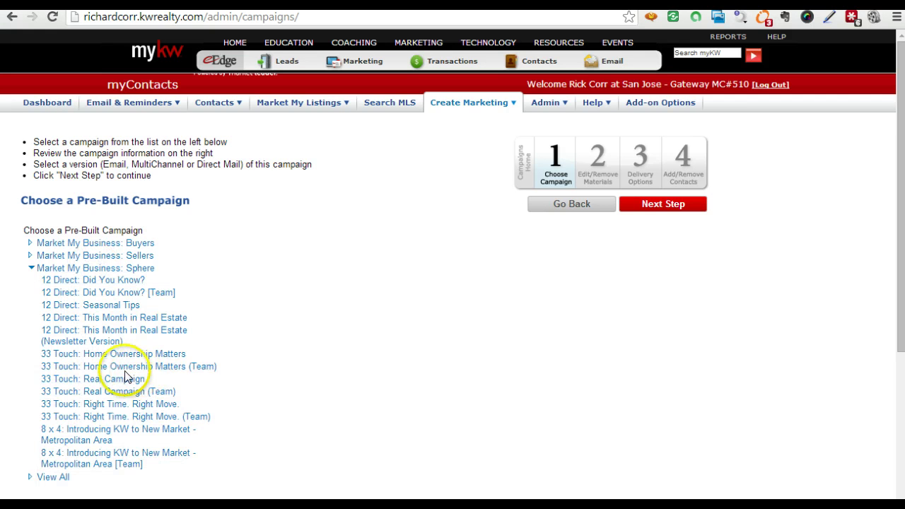
left_click(117, 322)
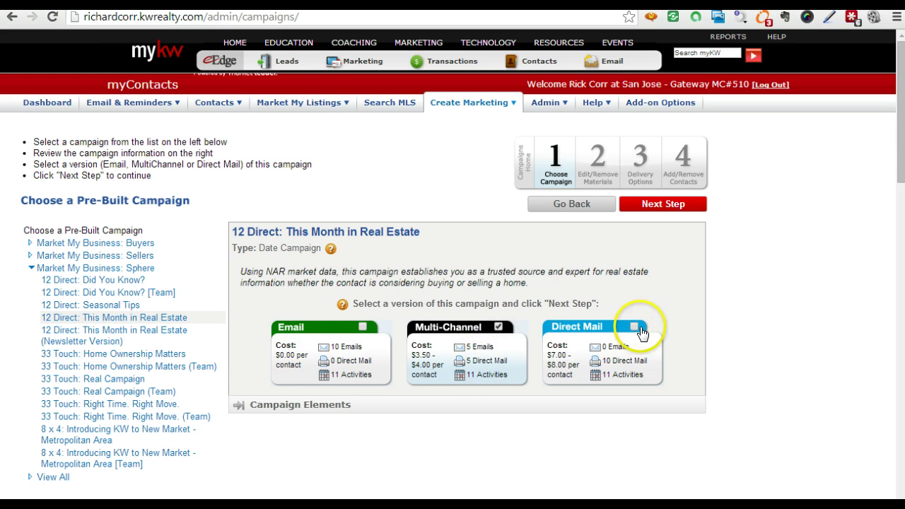
left_click(664, 205)
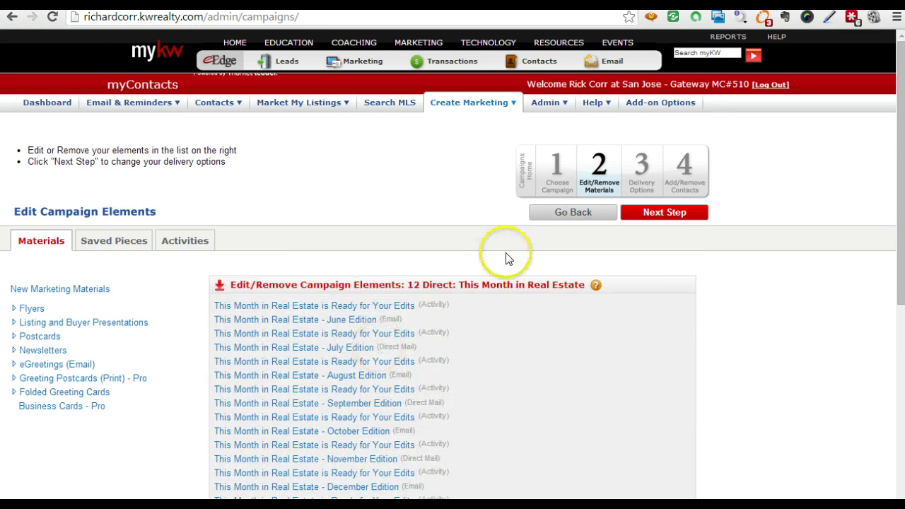
left_click(671, 212)
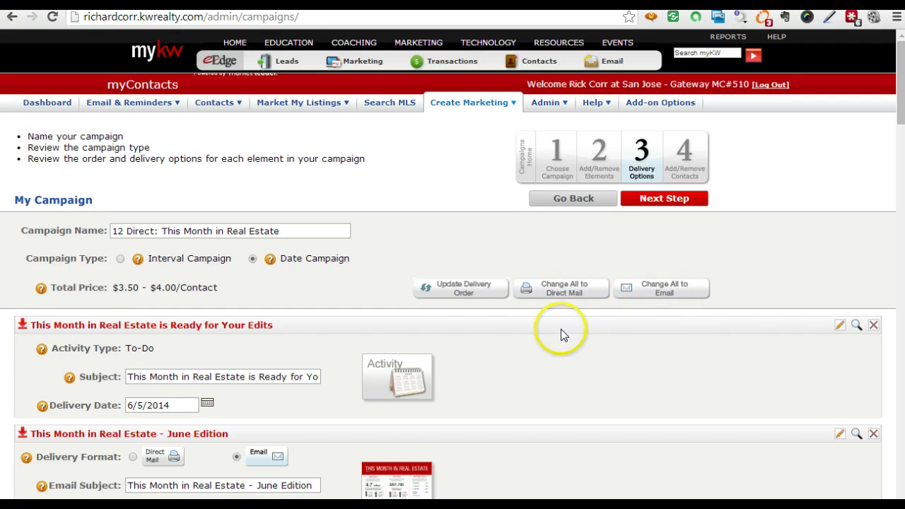
Preview the campaign's June Edition piece, open it in the editor and dismiss the startup tip
scroll(562, 329, "down", 1)
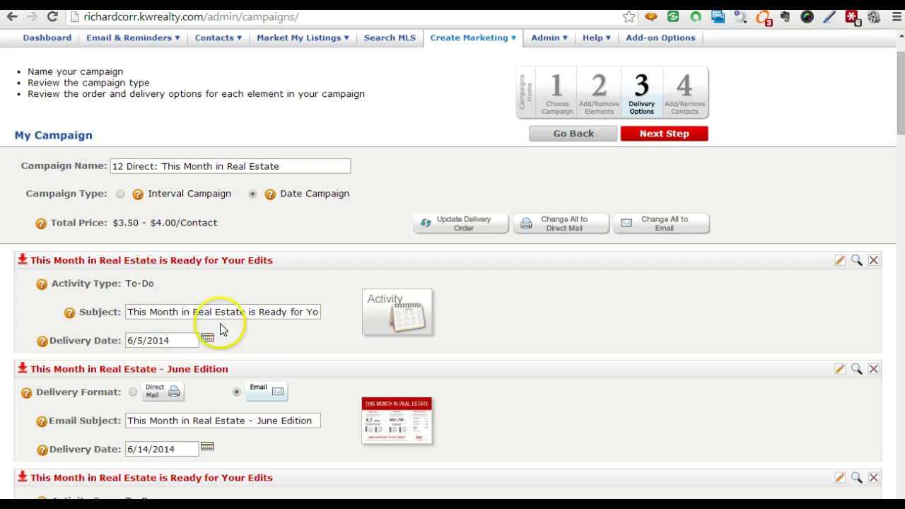
left_click(392, 427)
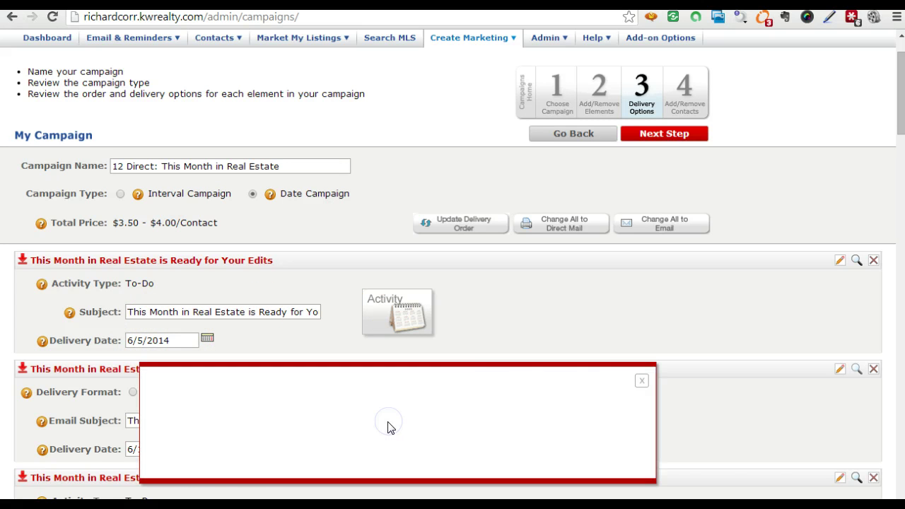
left_click(640, 381)
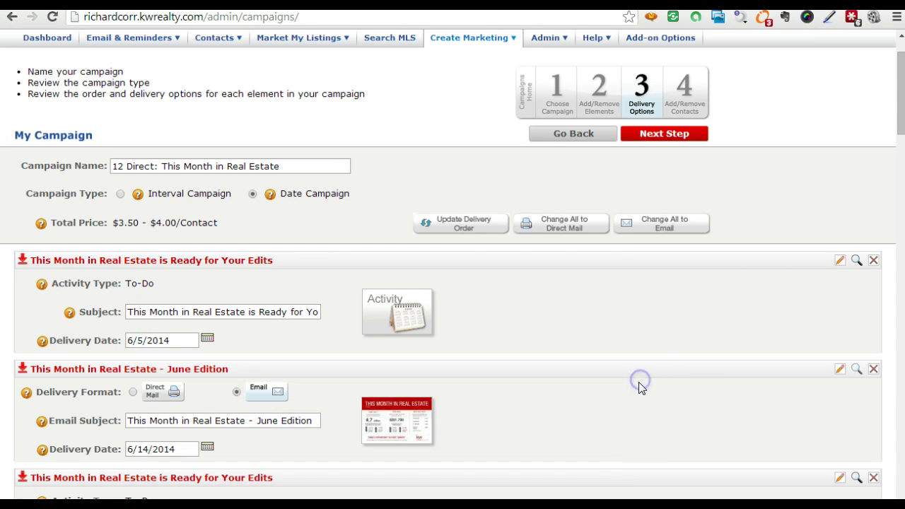
left_click(840, 371)
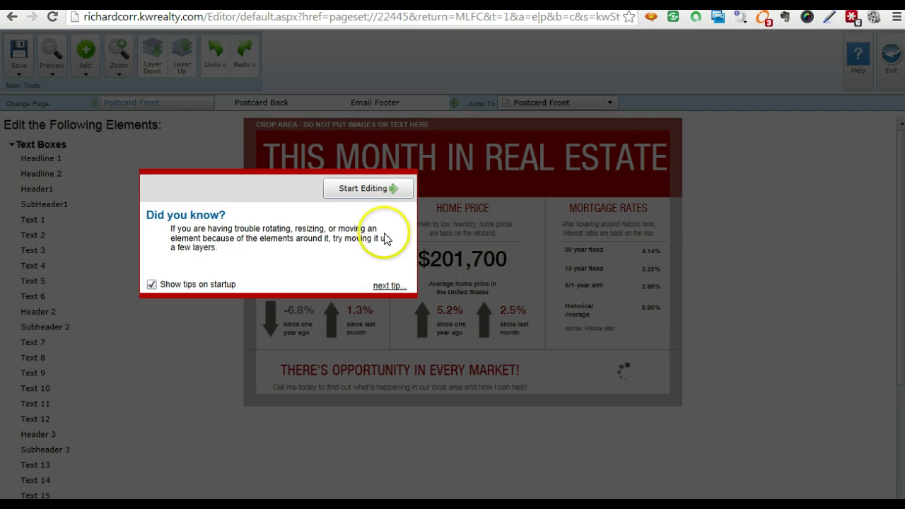
left_click(354, 188)
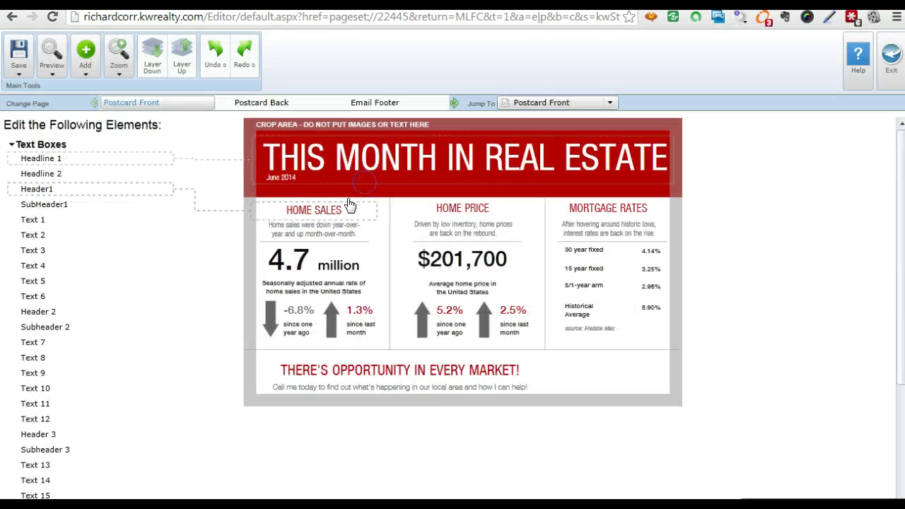
Change the postcard's date line to "June 2014 San Jose - Cambrian Edition" and widen its text box to the red banner's right edge
left_click(275, 180)
double_click(309, 179)
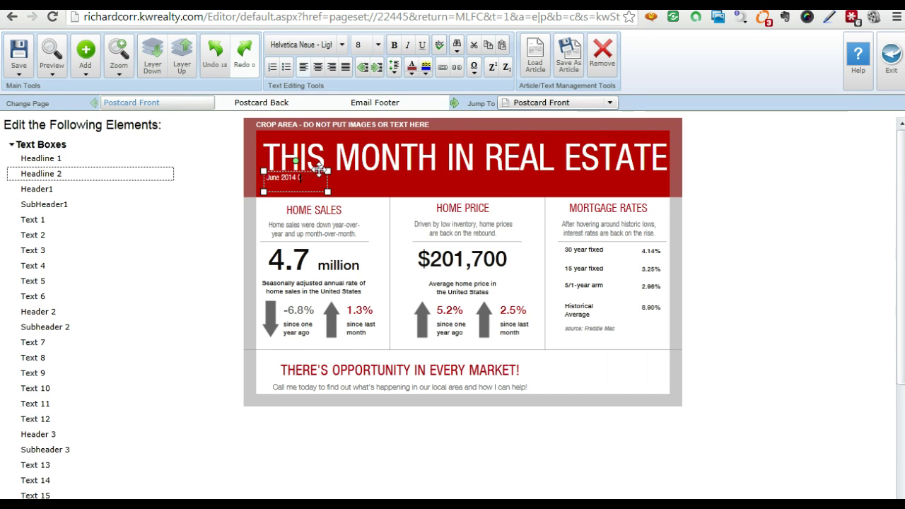
type("Sar")
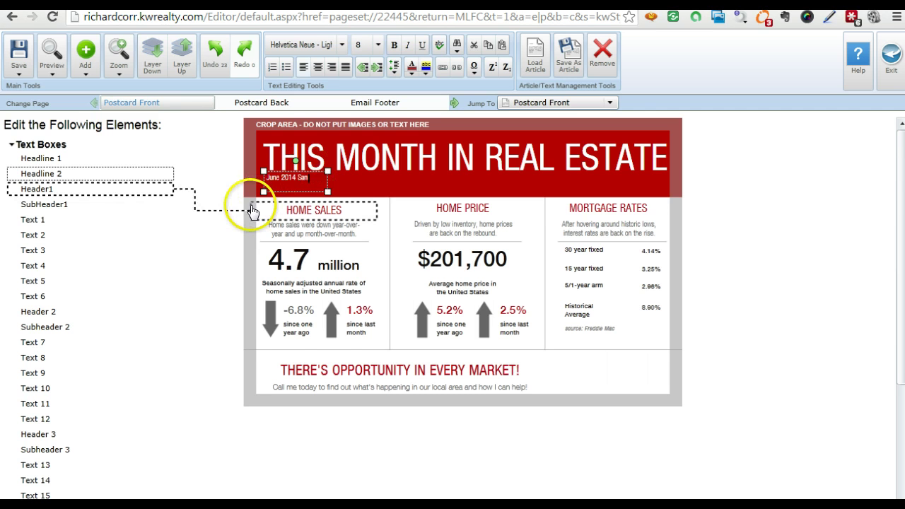
left_click(252, 211)
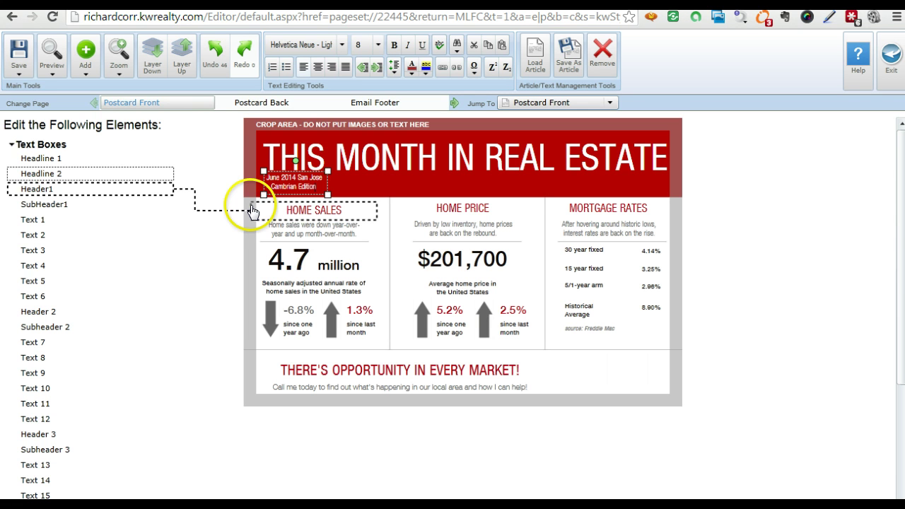
left_click_drag(328, 194, 669, 196)
Set the font size of the whole date line to 18 and deselect the text box
left_click_drag(384, 179, 241, 174)
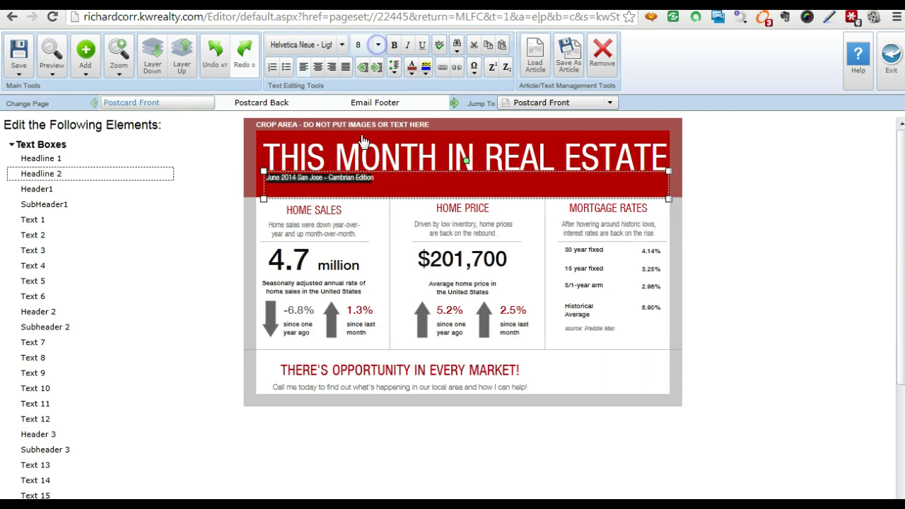
left_click(378, 45)
left_click(356, 181)
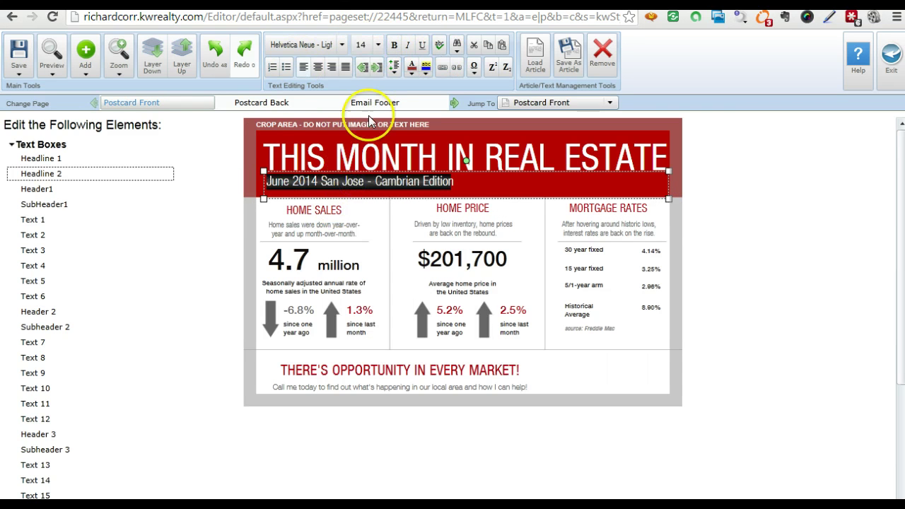
left_click(375, 45)
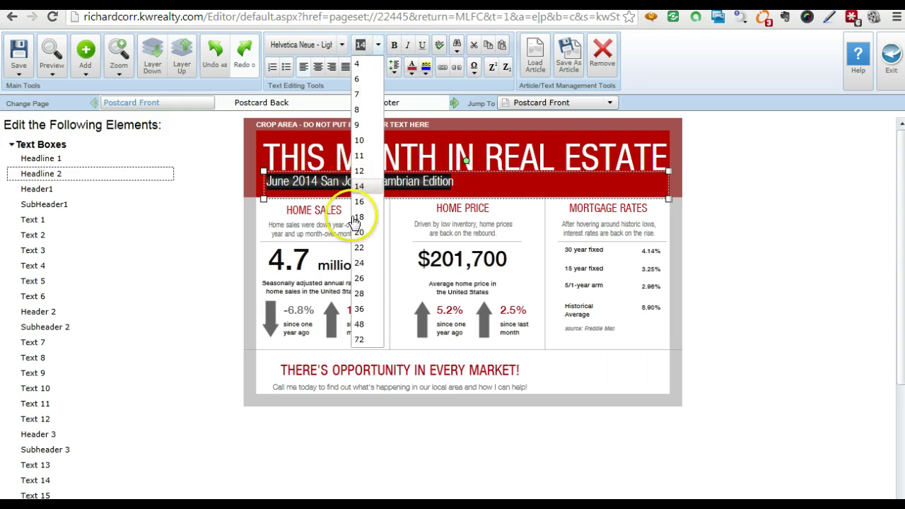
left_click(359, 202)
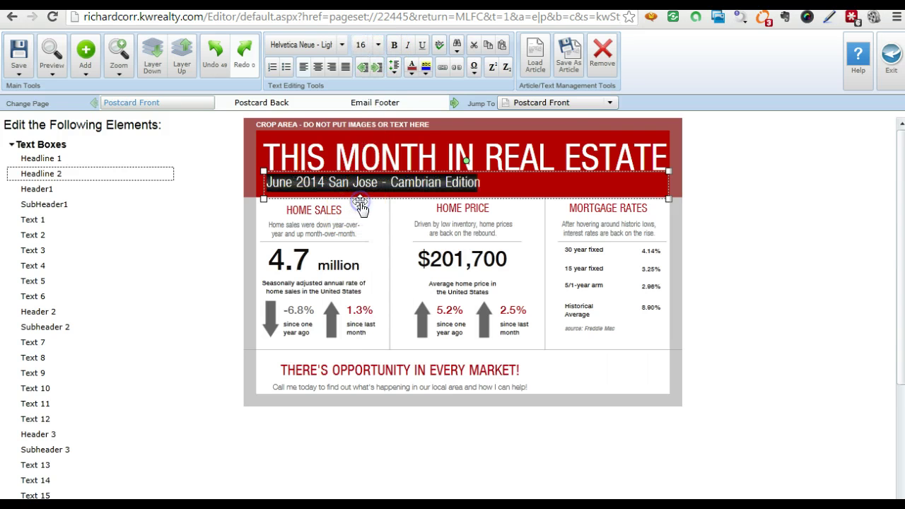
left_click(377, 45)
left_click(361, 216)
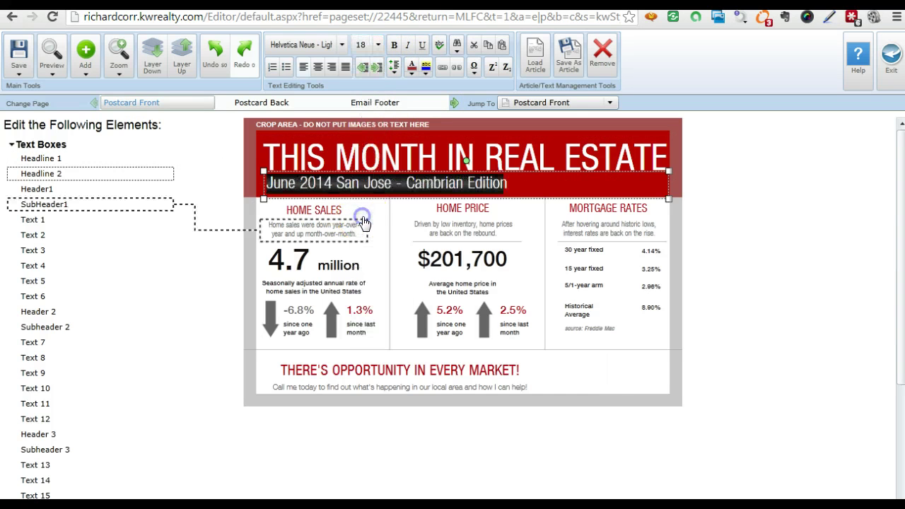
left_click(785, 189)
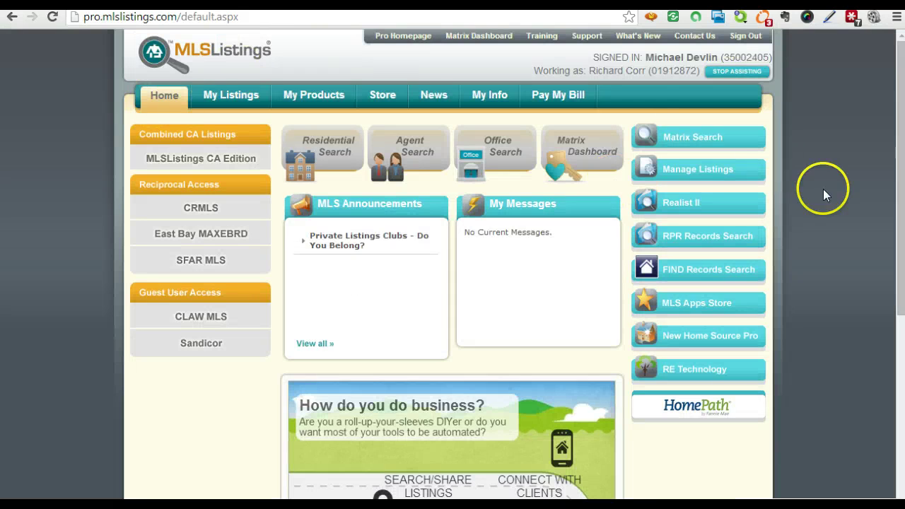
On the MLSListings site, enter Matrix and open the residential statistics page
left_click(692, 138)
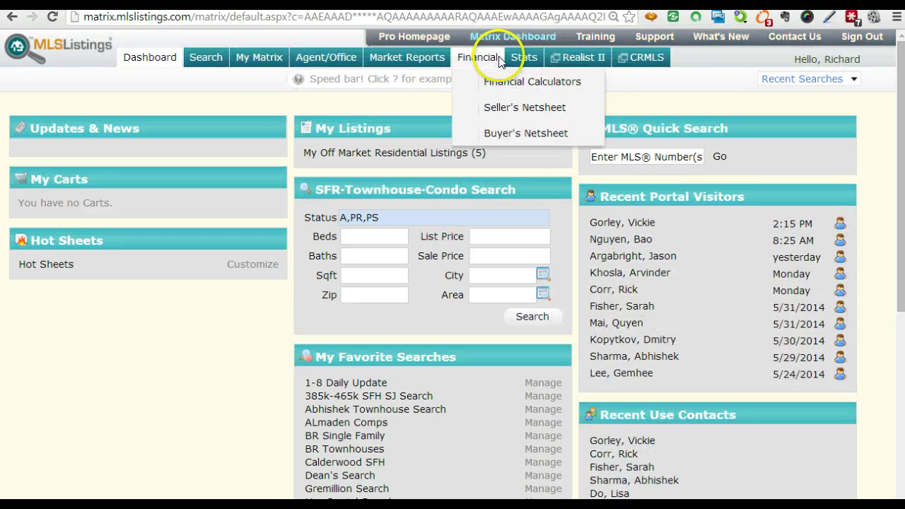
mouse_move(524, 62)
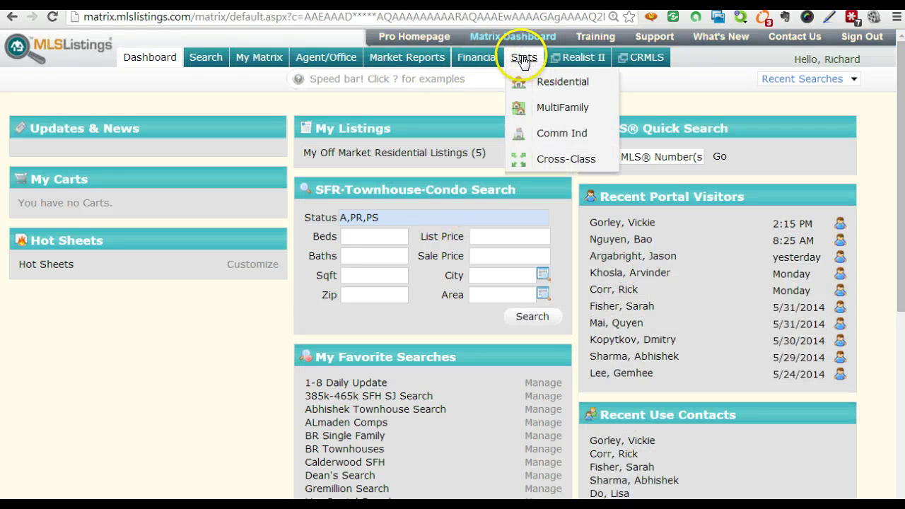
left_click(545, 84)
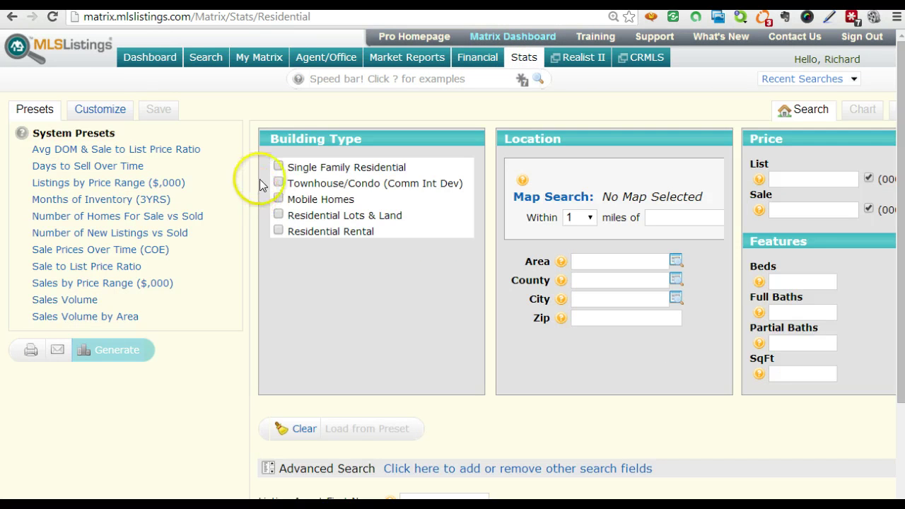
Restrict the statistics to Single Family Residential and Townhouse/Condo properties in area 14
left_click(279, 168)
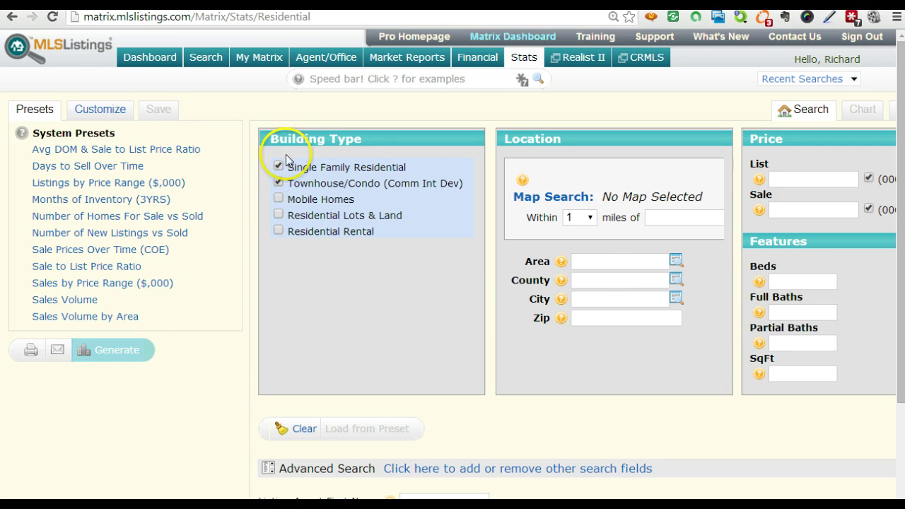
left_click(593, 262)
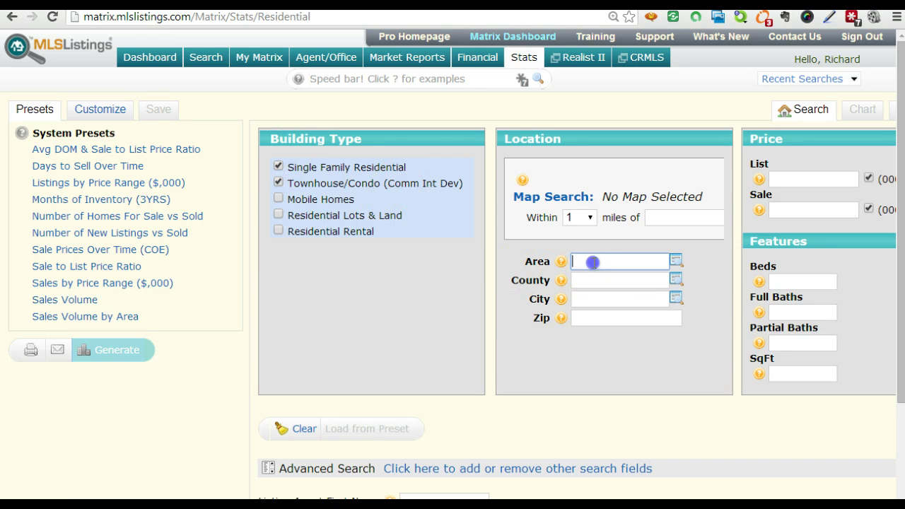
type("1")
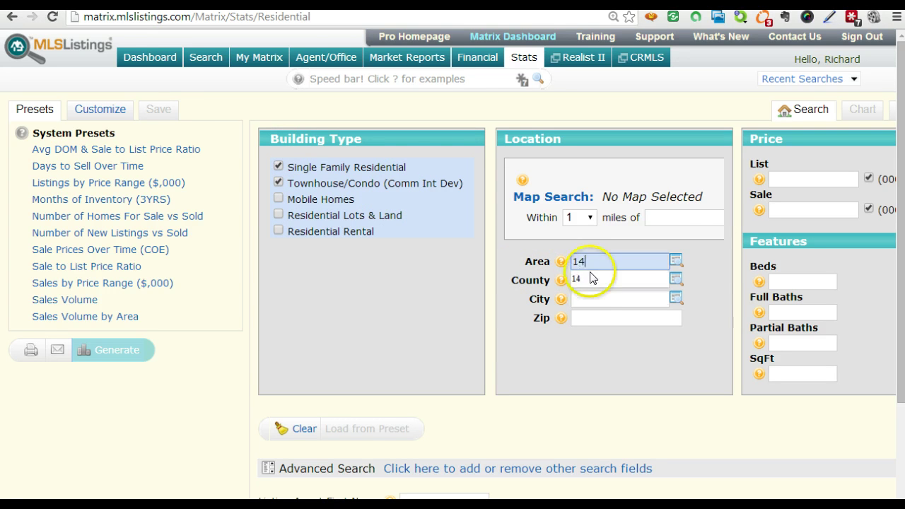
type("4")
left_click(583, 275)
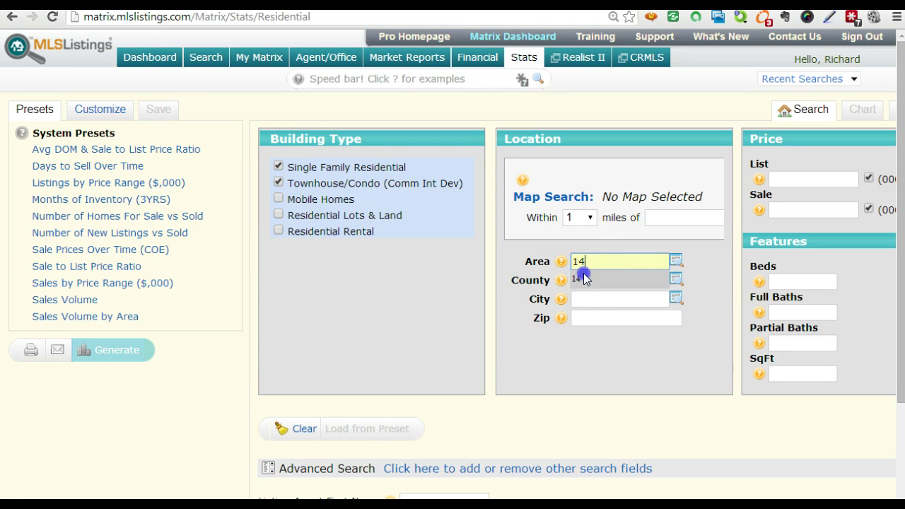
Generate a custom chart of the number of closed sales over the past 3 years, grouped by month
left_click(93, 113)
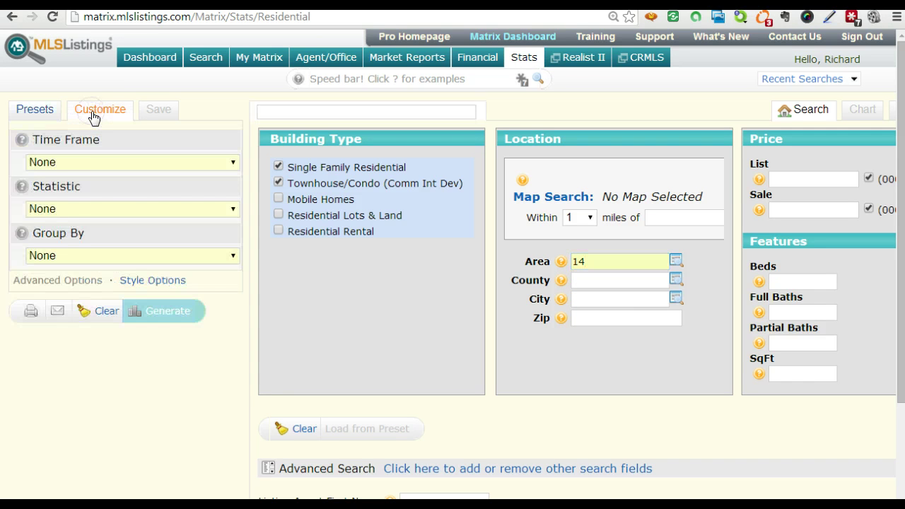
left_click(64, 164)
left_click(88, 338)
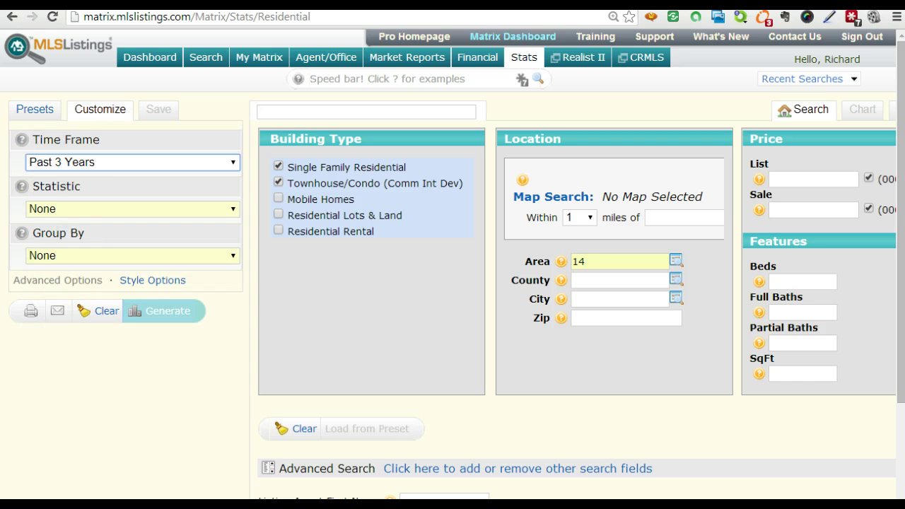
left_click(76, 208)
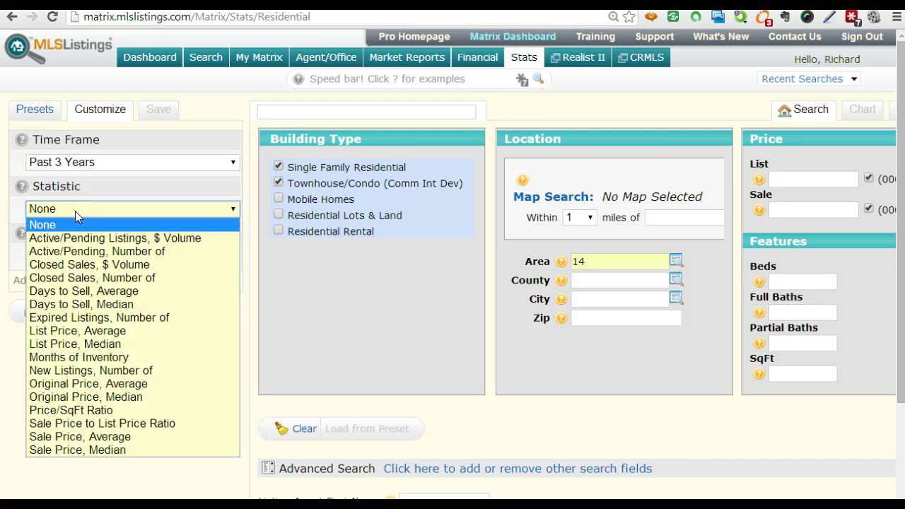
left_click(109, 276)
left_click(106, 256)
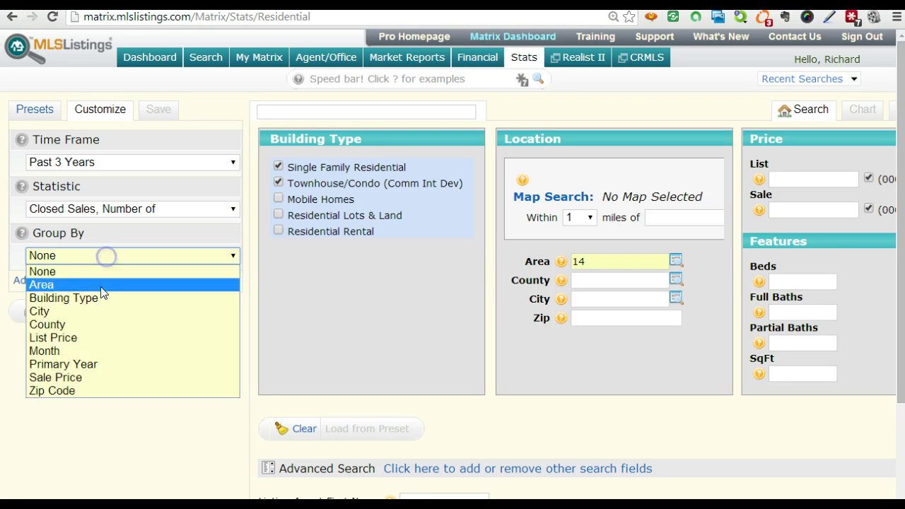
left_click(94, 351)
left_click(165, 345)
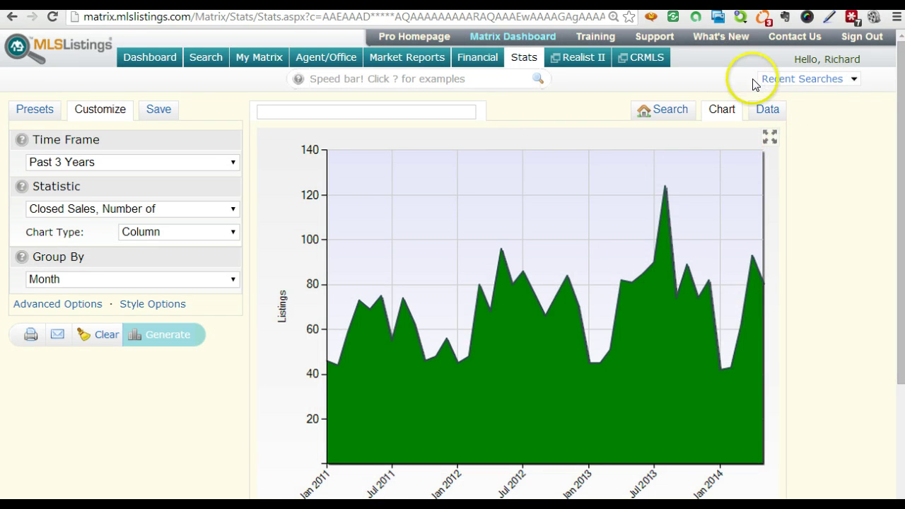
Show the closed sales statistics as a data table and export it as a CSV file named statistics to the Desktop
left_click(770, 112)
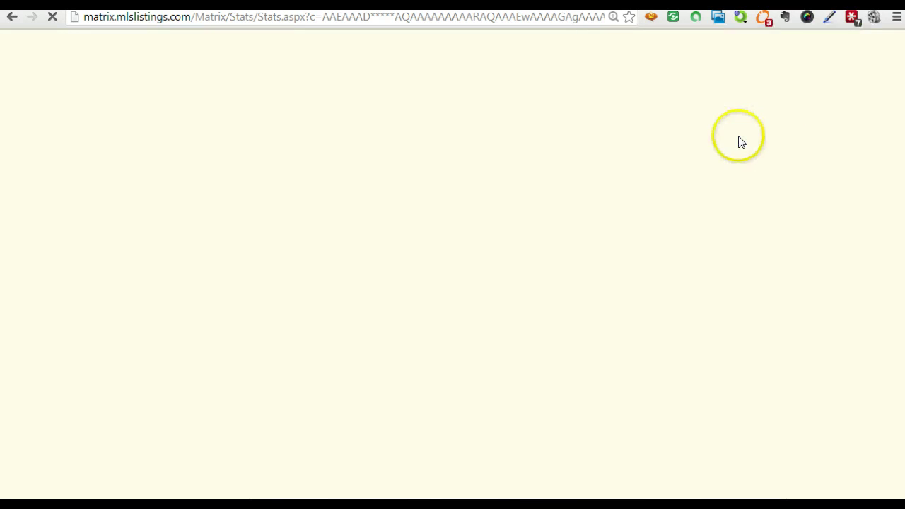
left_click(318, 377)
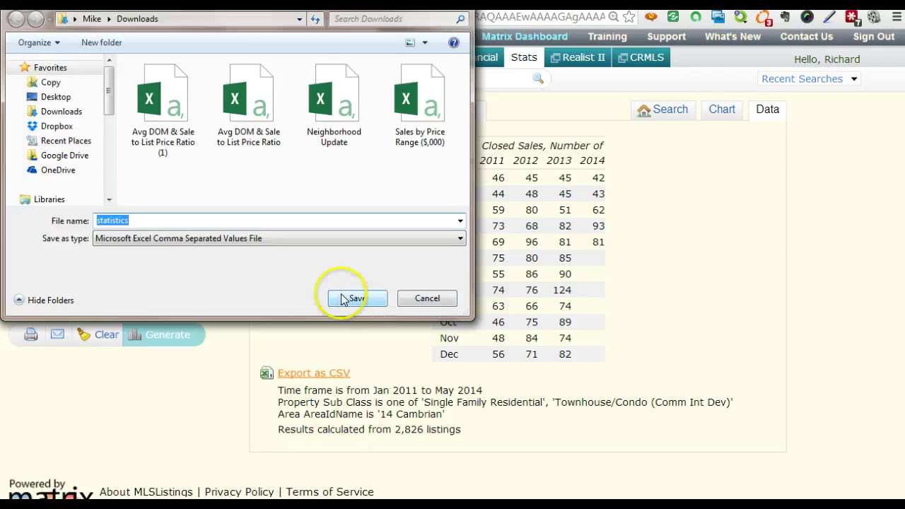
left_click(54, 97)
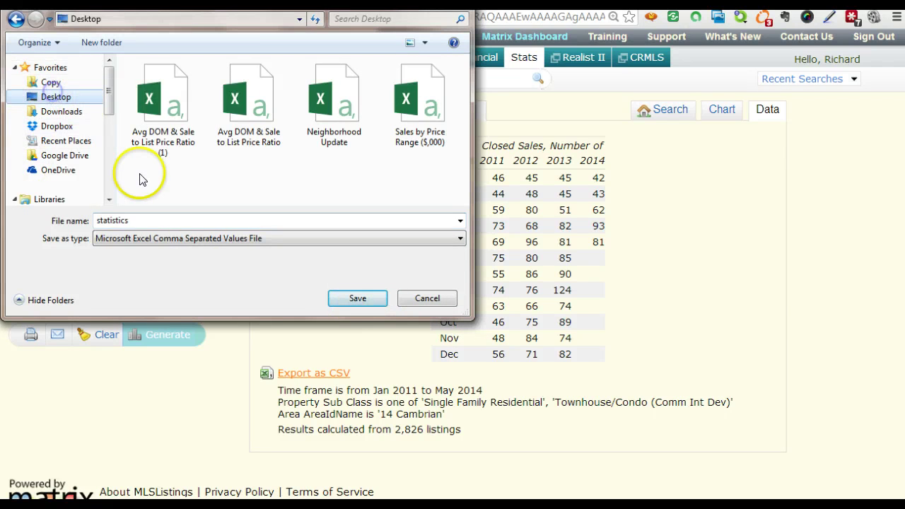
left_click(356, 299)
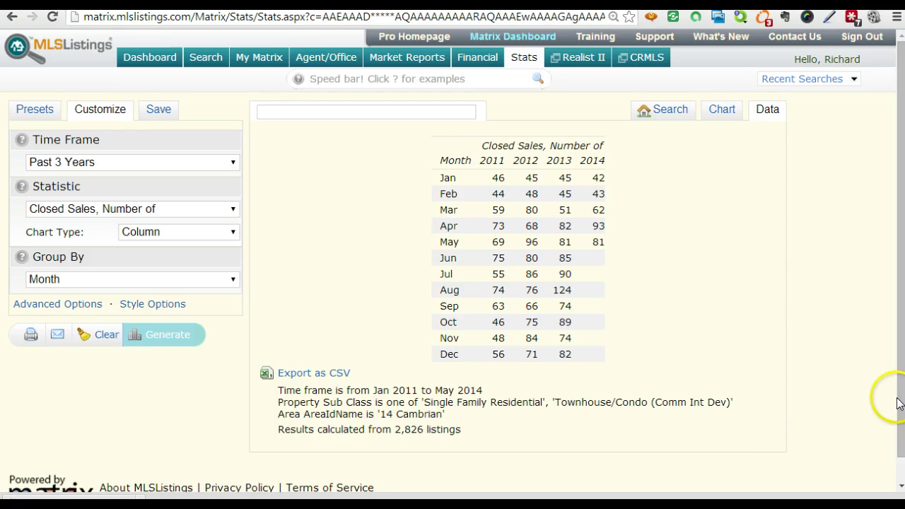
Open the exported statistics file from the desktop in Excel and maximize its window
scroll(896, 403, "down", 1)
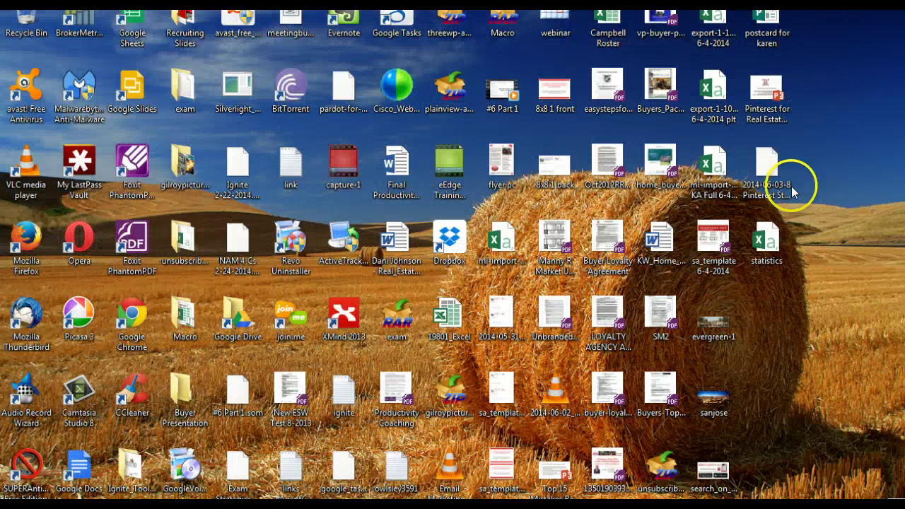
left_click(765, 240)
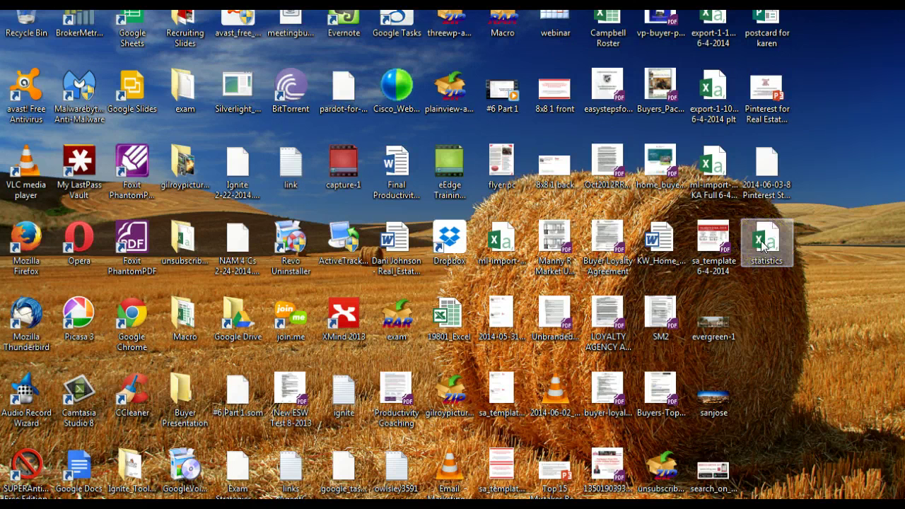
right_click(764, 243)
left_click(736, 194)
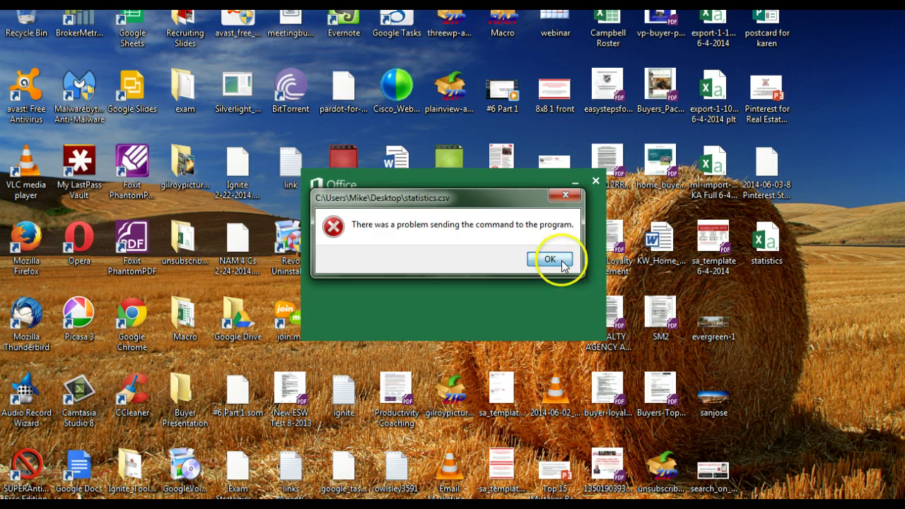
left_click(562, 264)
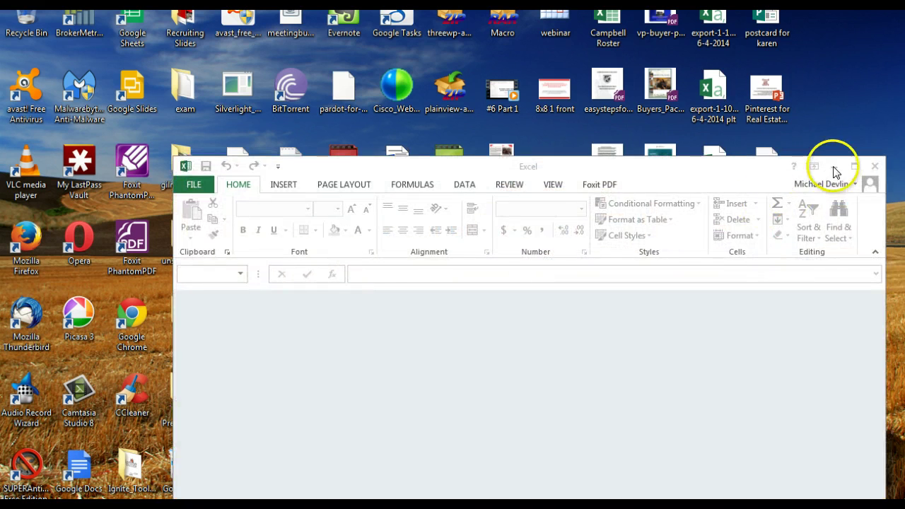
left_click(831, 170)
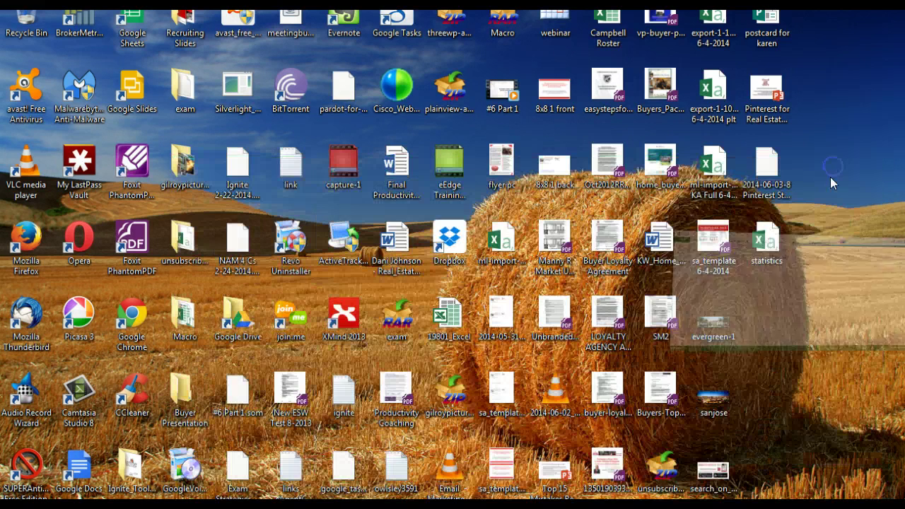
double_click(768, 244)
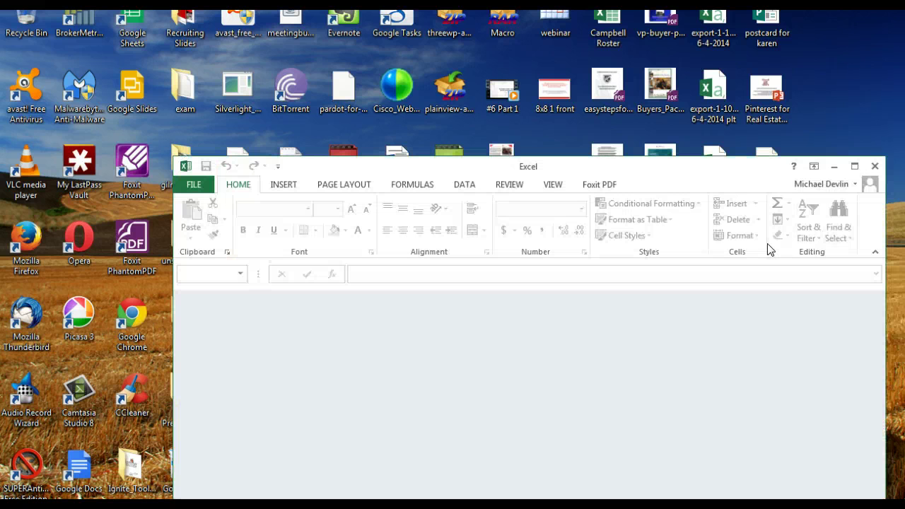
left_click(855, 167)
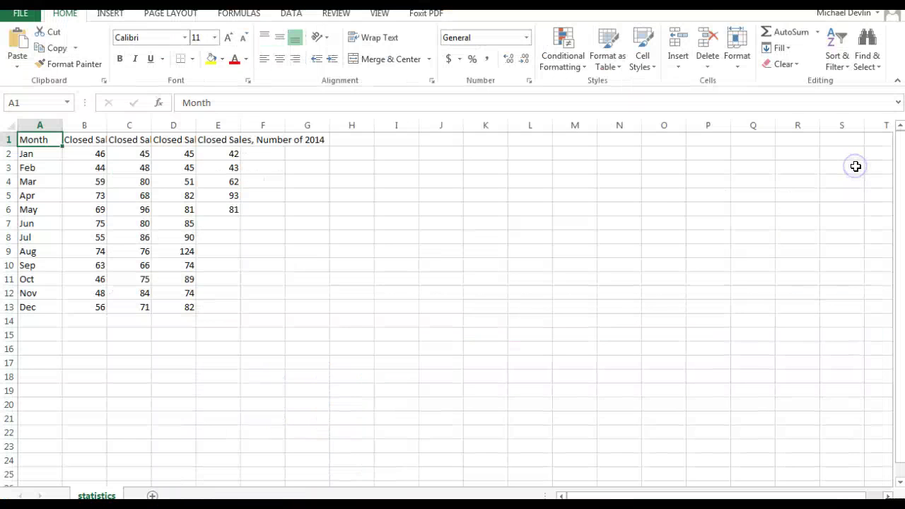
In cell G6, calculate the change in closed sales from April to May 2014 with the formula =E6-E5
left_click(311, 205)
left_click(316, 210)
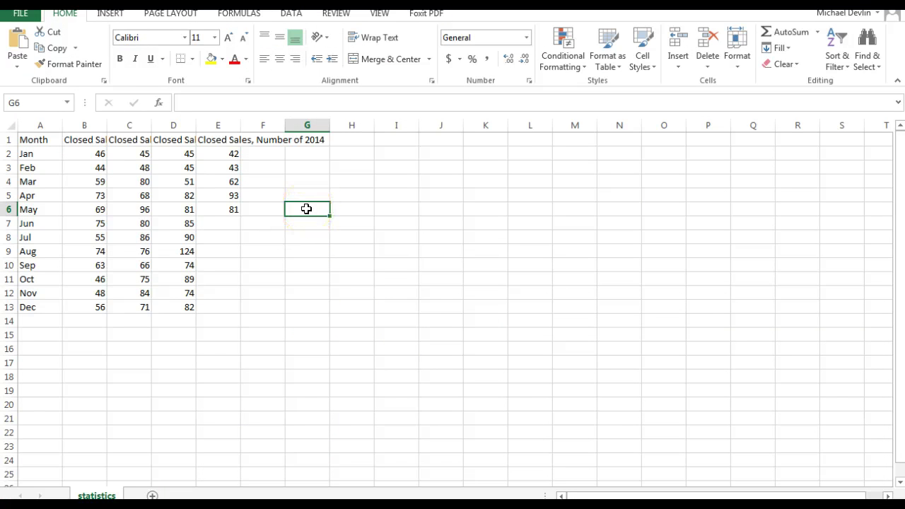
left_click(296, 215)
type("Thi")
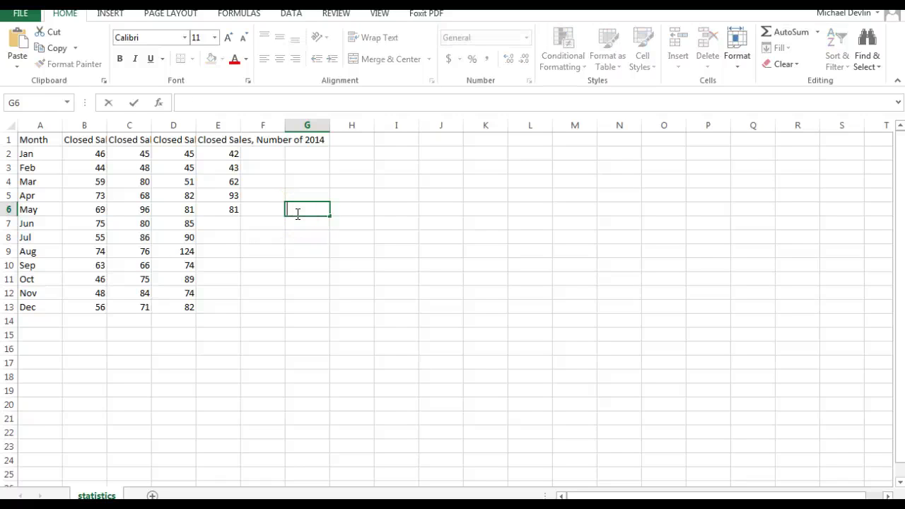
left_click(298, 214)
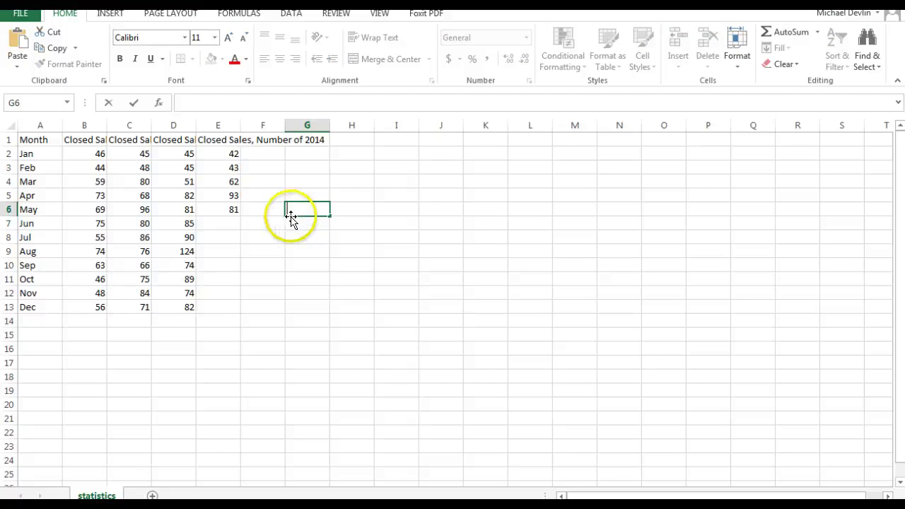
type("=")
left_click(234, 210)
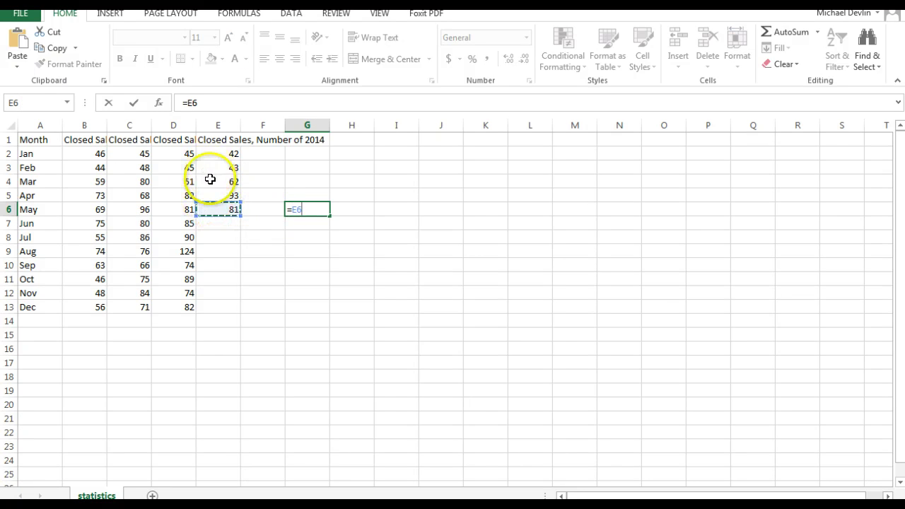
type("-")
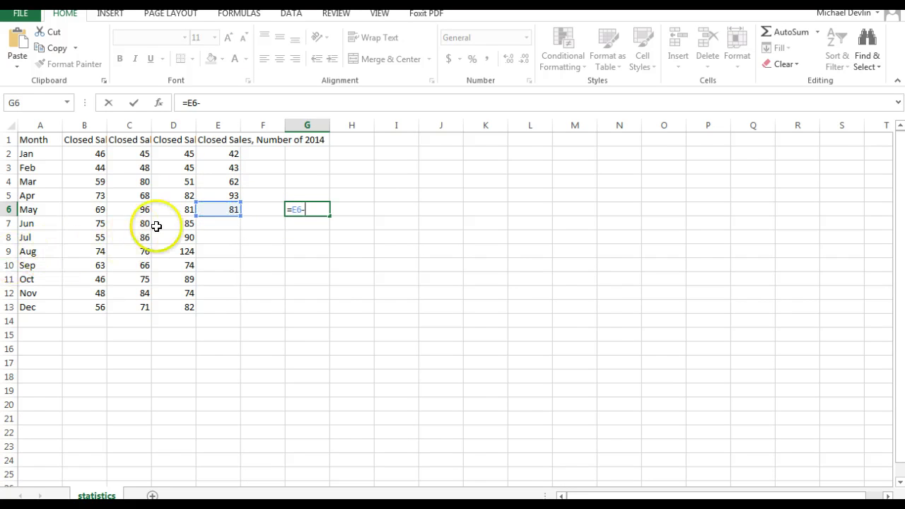
left_click(216, 197)
key("Return")
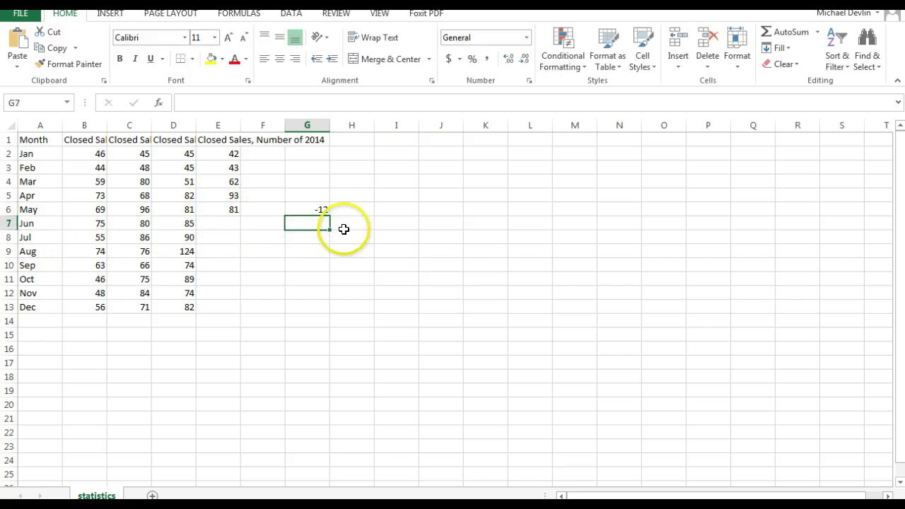
In cell G7, calculate the change in closed sales from May 2013 to May 2014 with the formula =E6-D6
type("=")
left_click(234, 217)
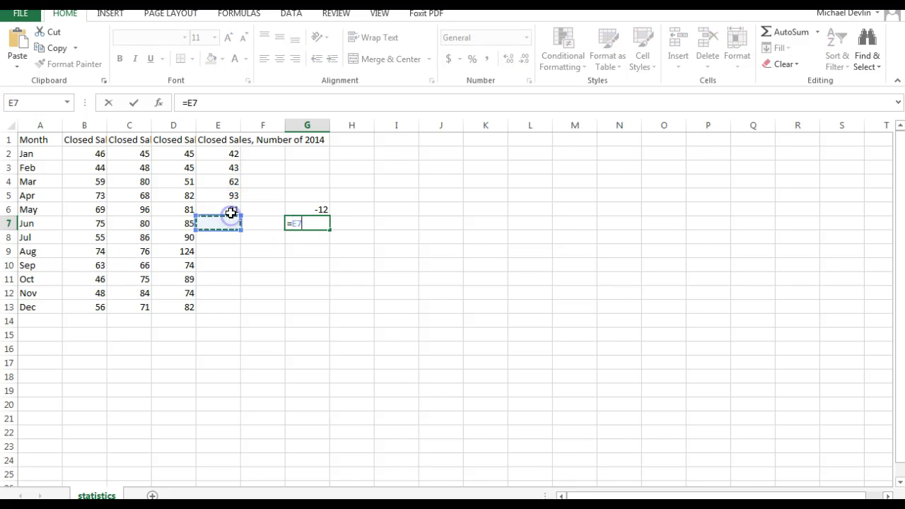
left_click(232, 207)
type("-")
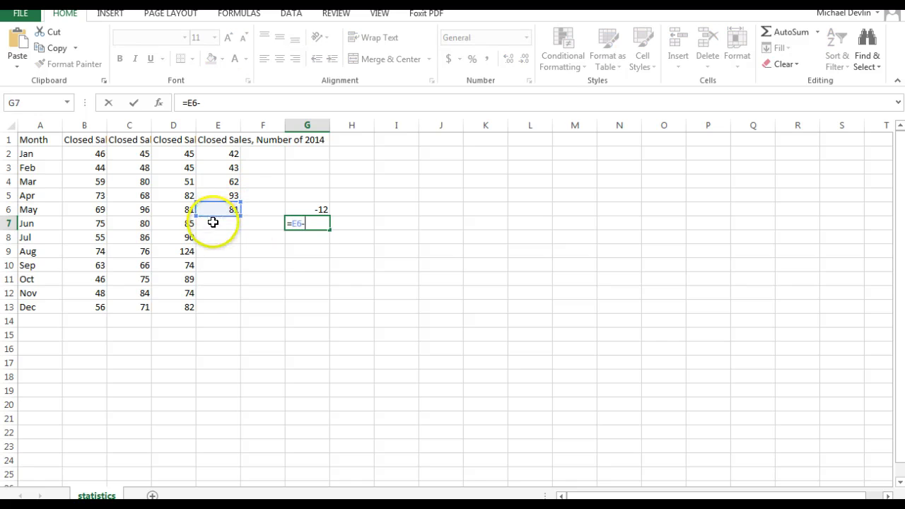
left_click(182, 210)
key("Return")
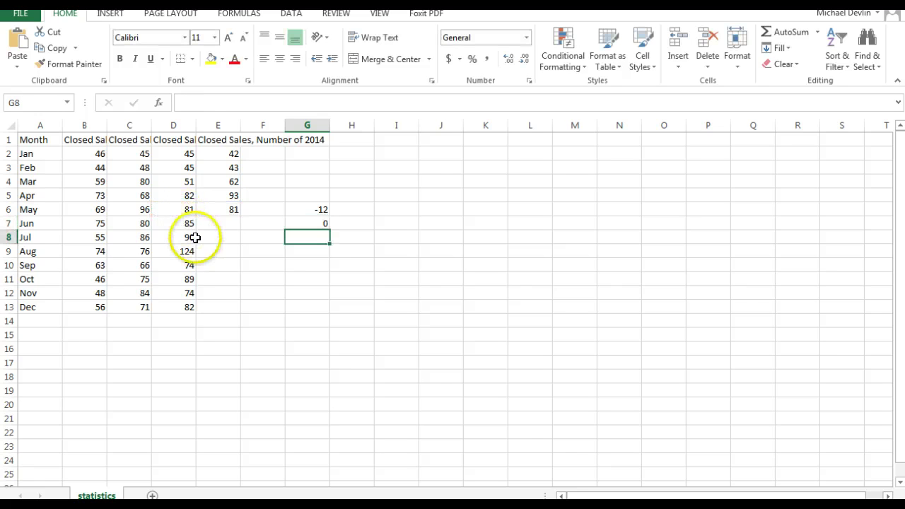
In cell H6, divide the monthly change by the April 2014 sales with the formula =G6/E5
left_click(343, 207)
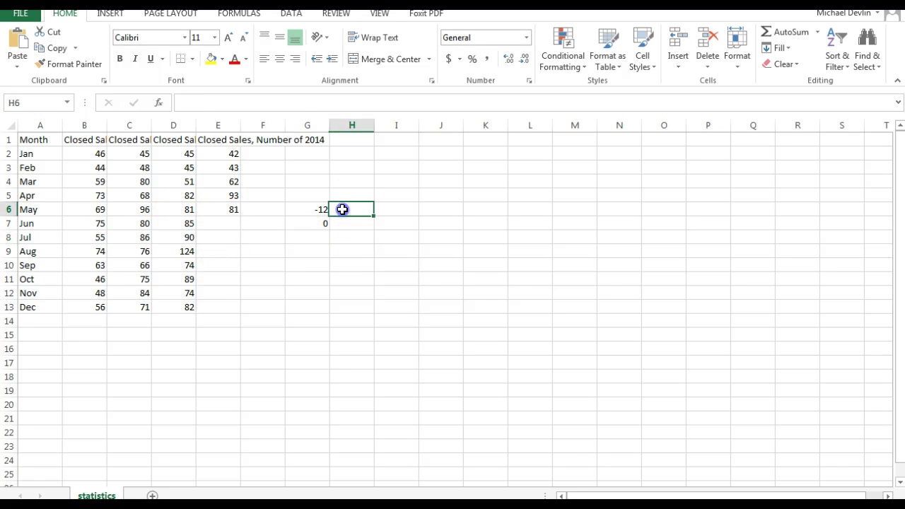
type("=")
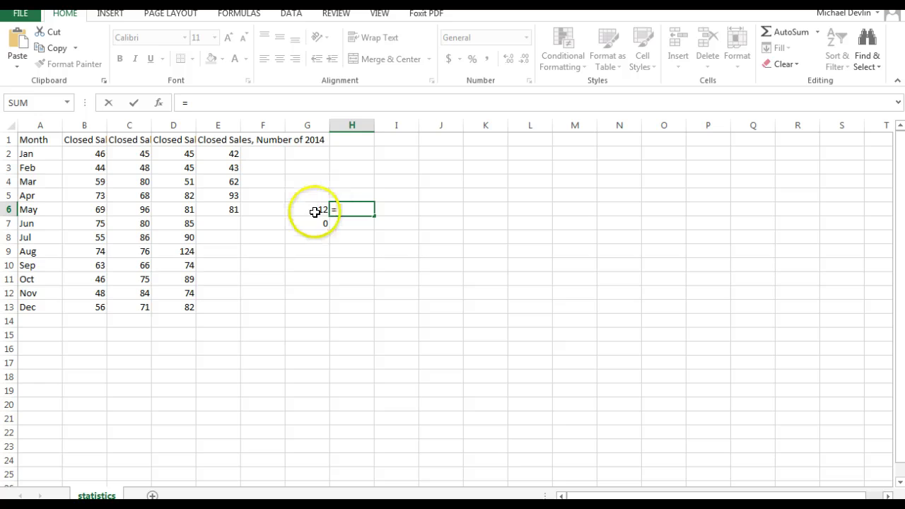
left_click(315, 211)
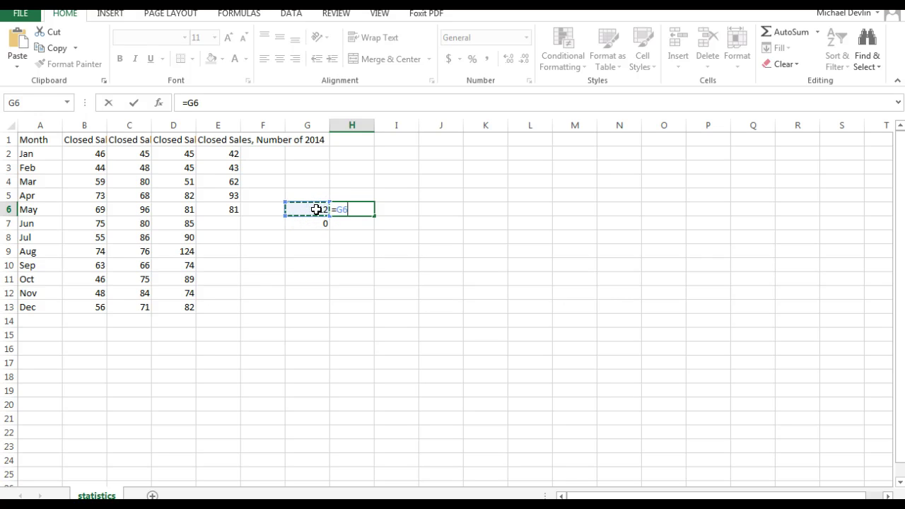
type("/")
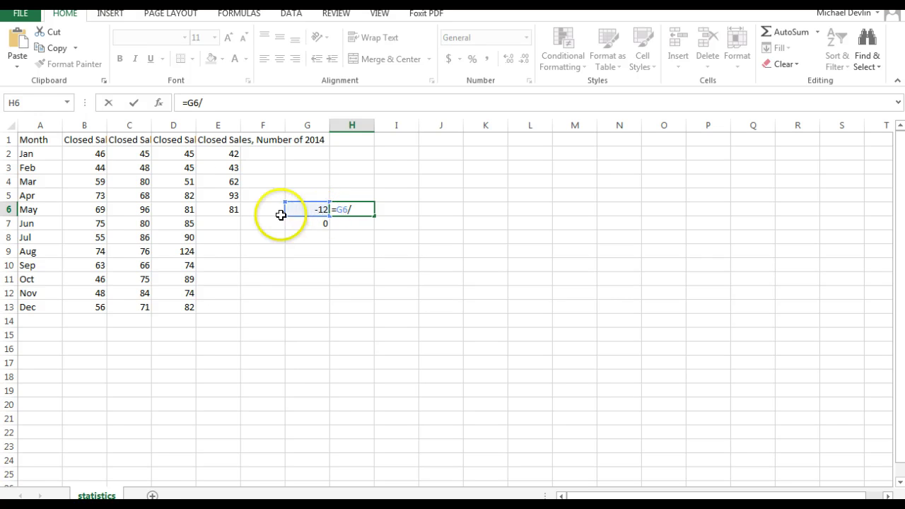
left_click(232, 195)
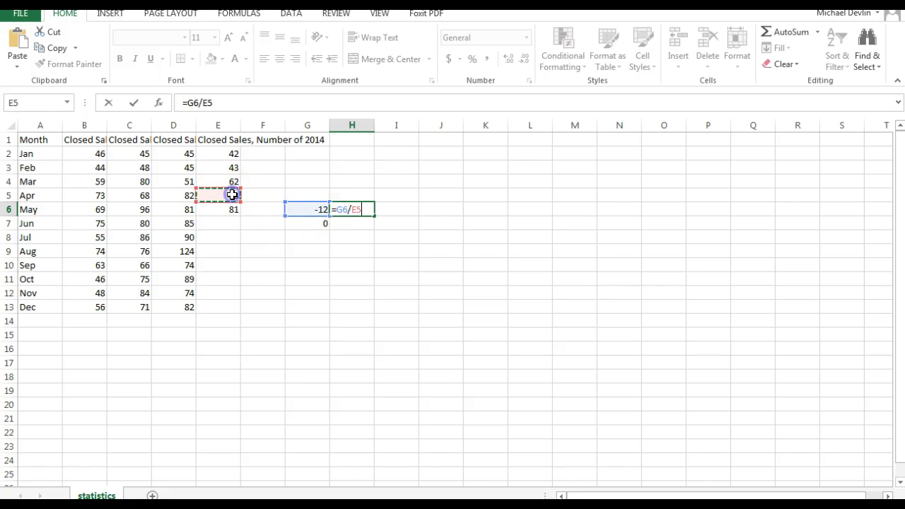
key("Return")
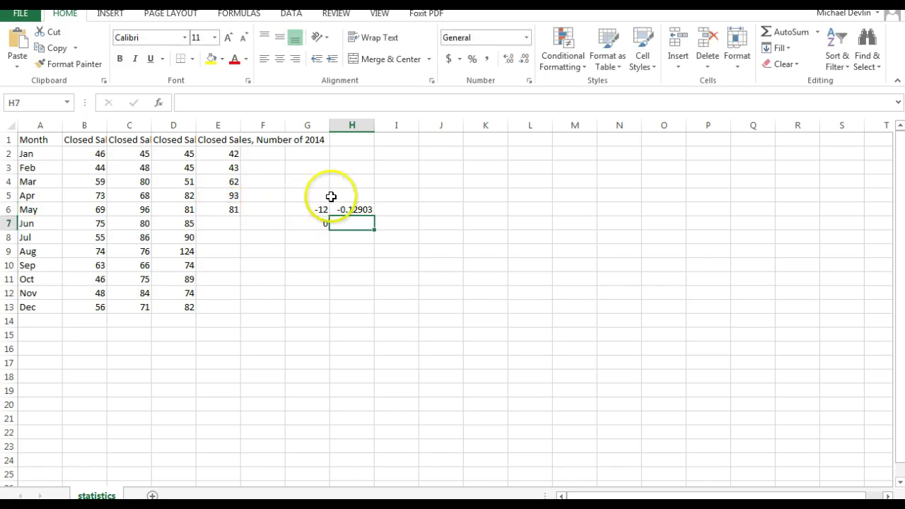
Format the month-over-month ratio in cell H6 as a percentage and reduce its number of decimal places
left_click(354, 209)
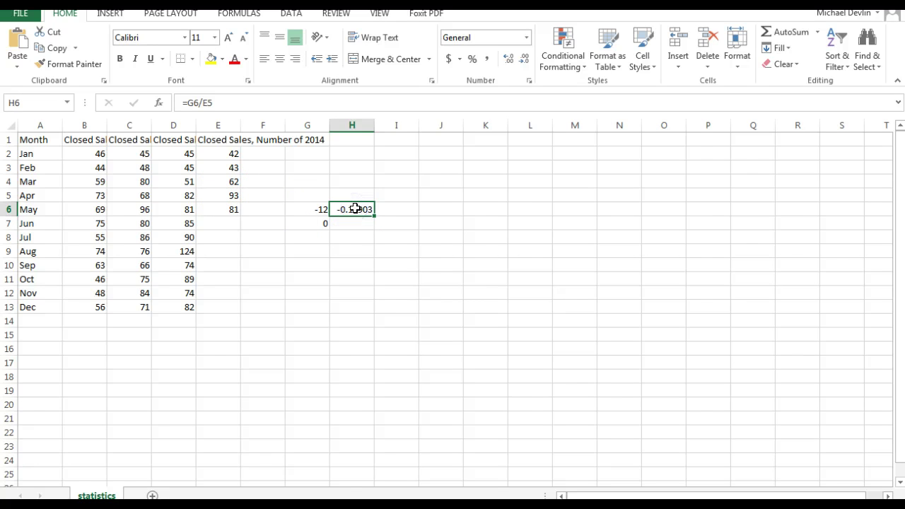
right_click(355, 208)
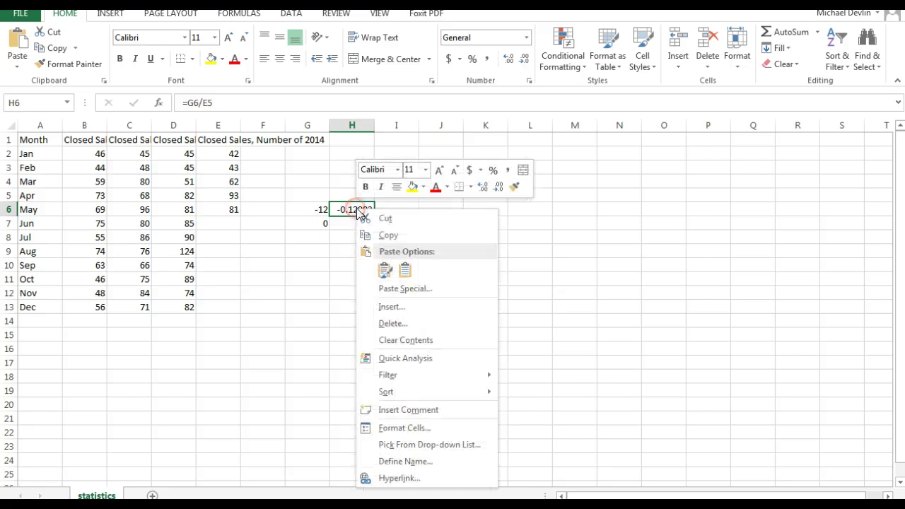
left_click(395, 430)
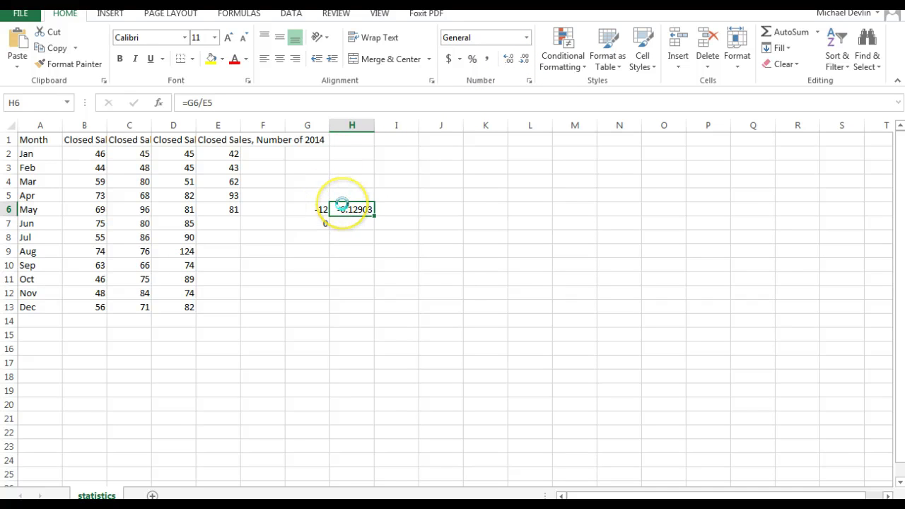
key("ctrl+1")
left_click(244, 316)
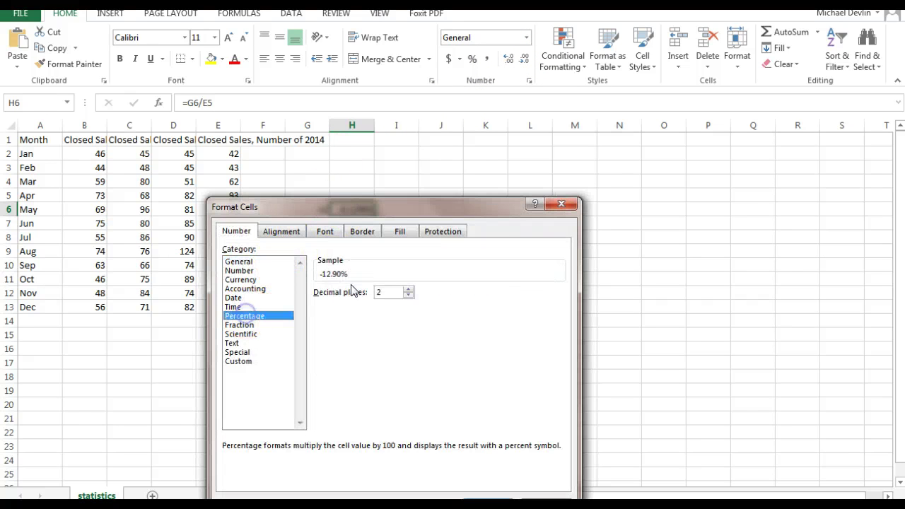
left_click(408, 295)
left_click(408, 295)
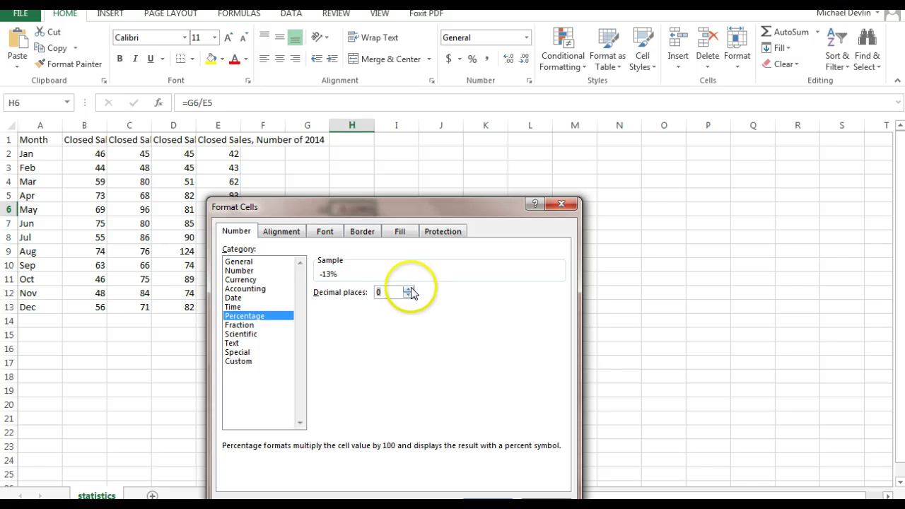
left_click(408, 290)
left_click(488, 498)
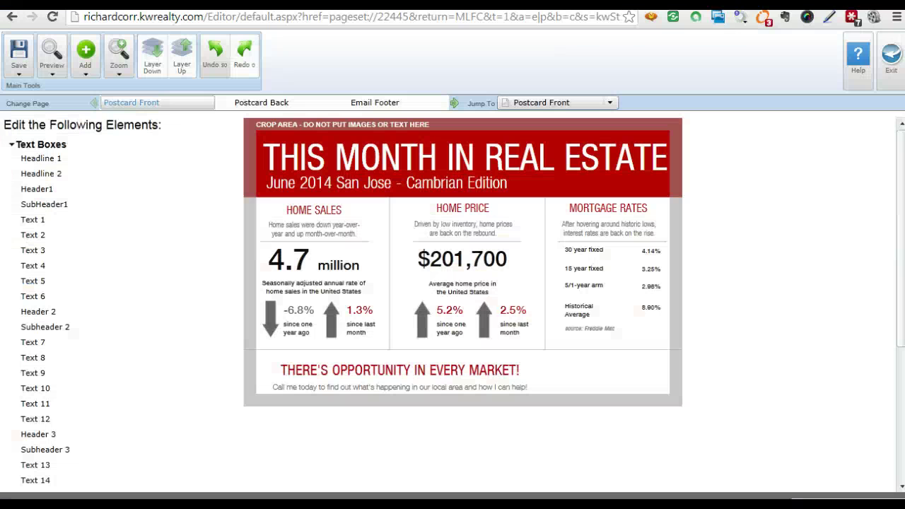
Copy the text under the postcard's Home Sales heading and paste it into a new Notepad document
left_click(316, 232)
key("ctrl+c")
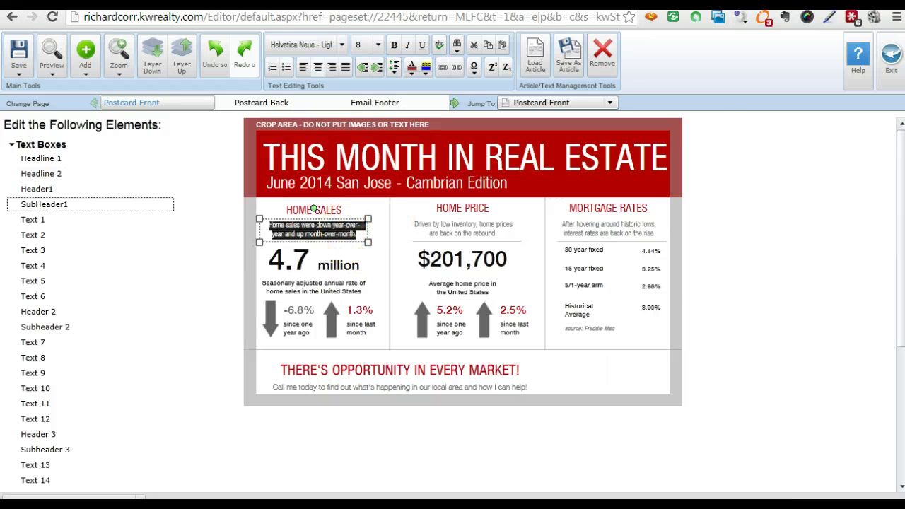
key("super")
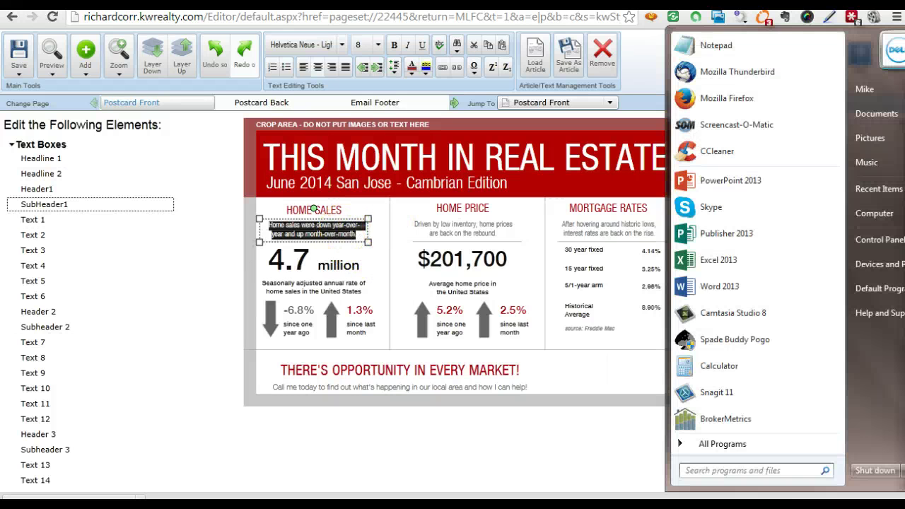
left_click(752, 51)
key("ctrl+v")
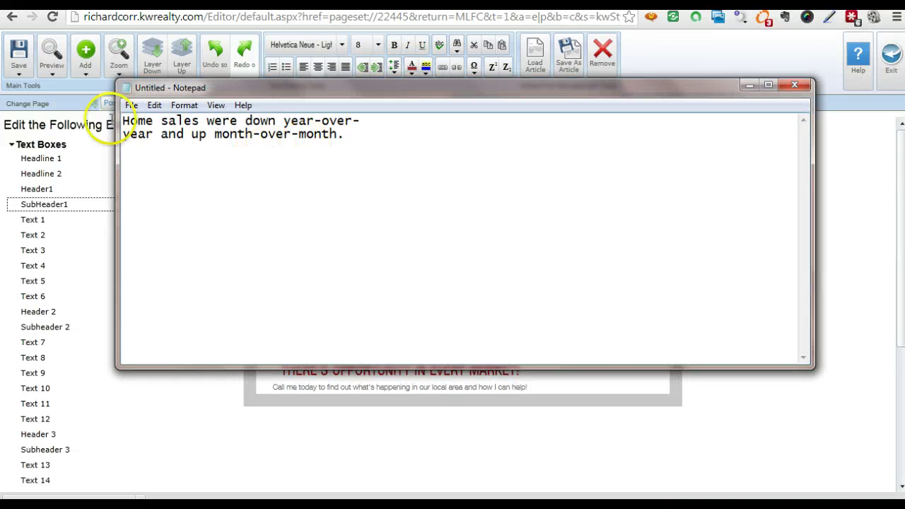
Join the pasted Home Sales sentence into one line in Notepad and replace the word "down" with "the"
left_click(124, 136)
key("BackSpace")
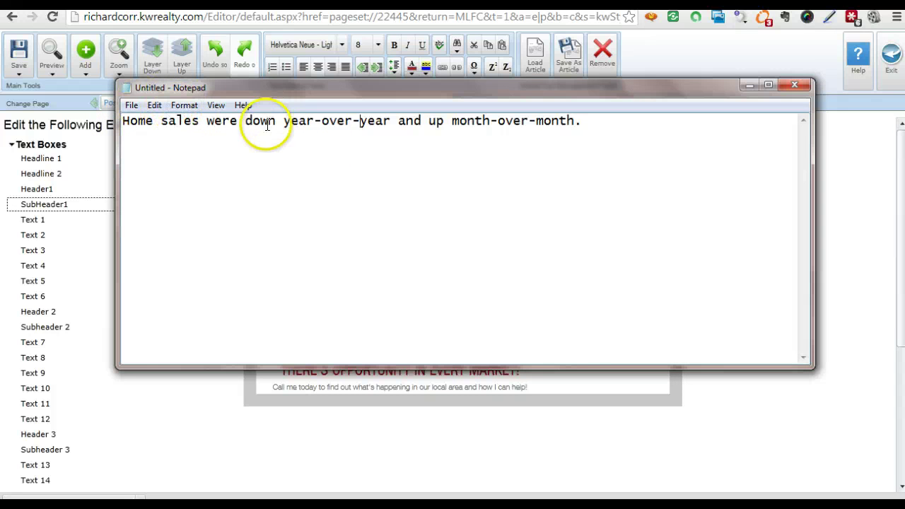
left_click_drag(329, 85, 312, 121)
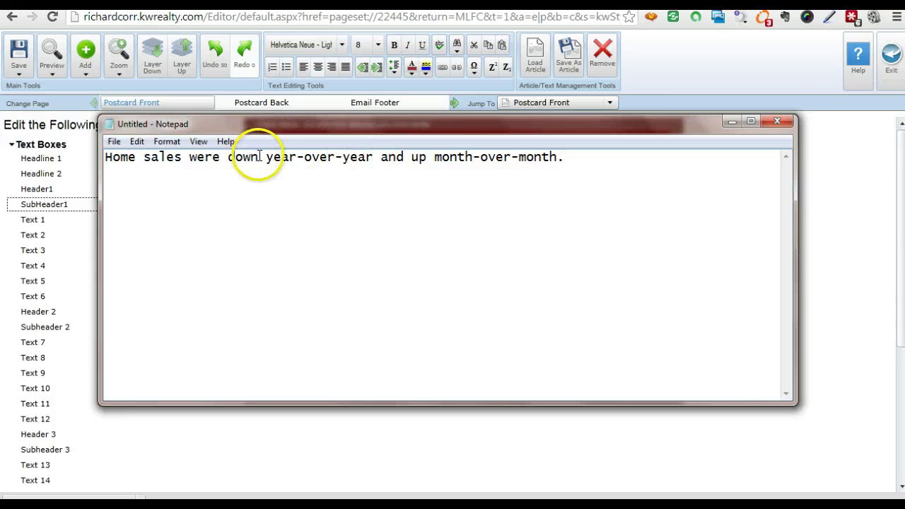
left_click_drag(259, 156, 227, 158)
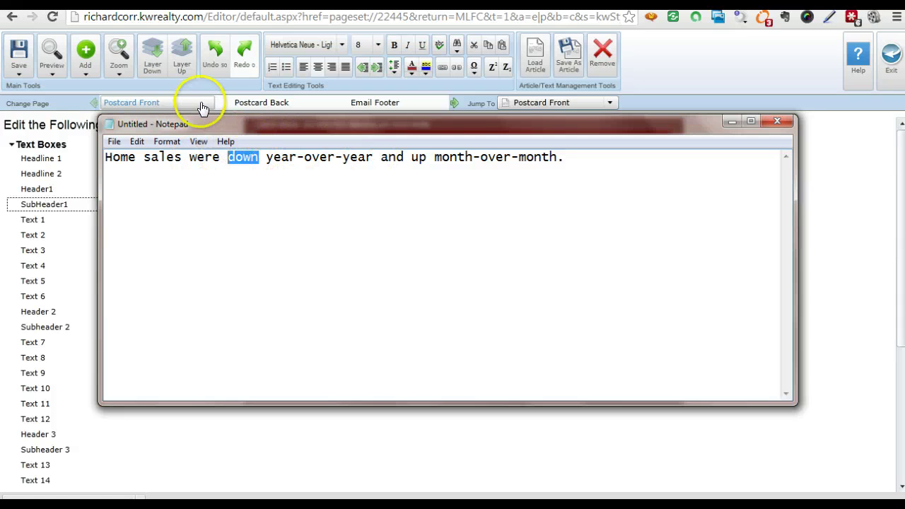
type("the")
key("BackSpace")
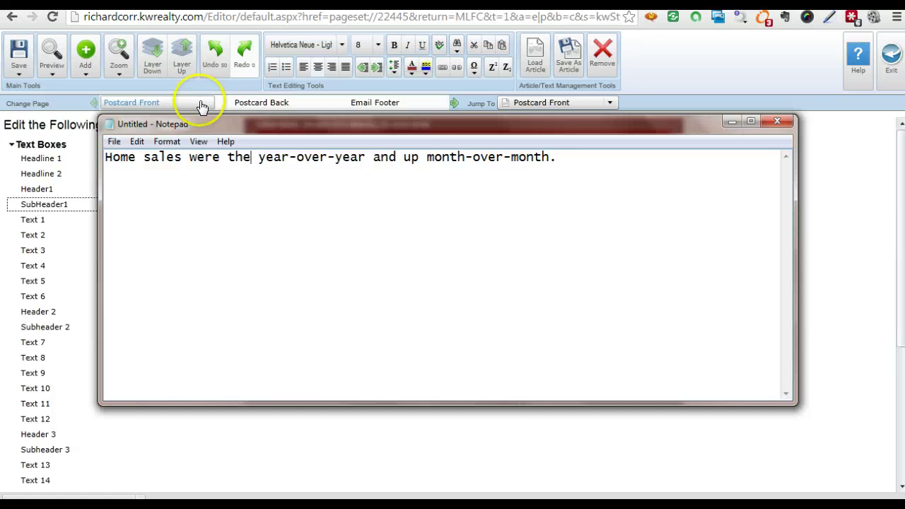
Replace "up" with "down" before "month-over-month" in the Notepad sentence
double_click(416, 156)
type("wo")
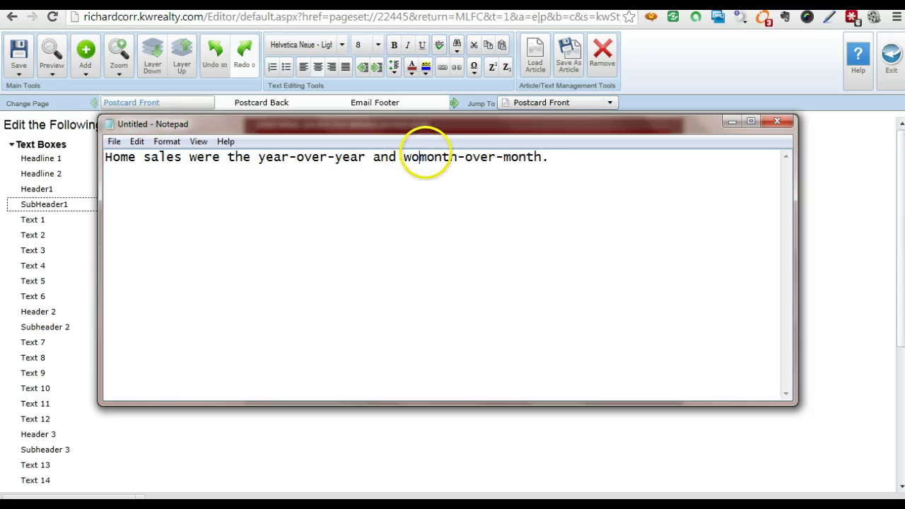
key("BackSpace")
key("BackSpace")
type("down")
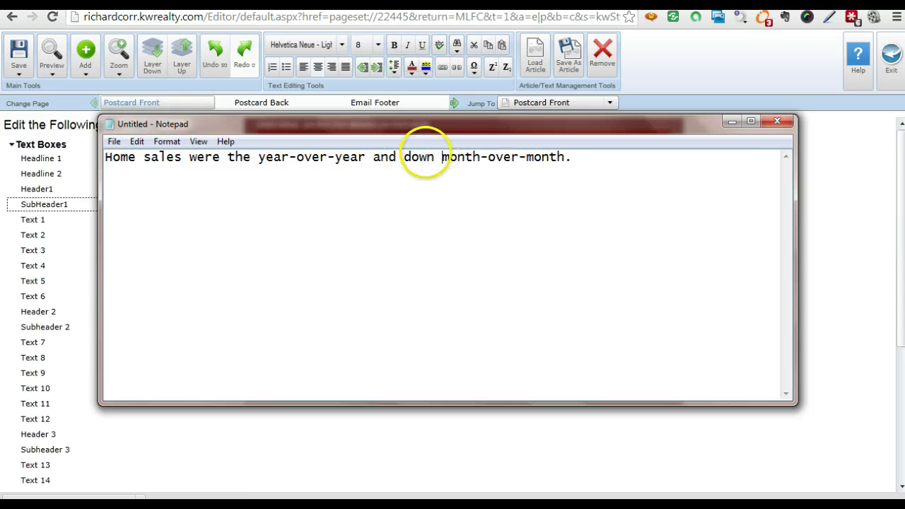
Copy the edited sentence from Notepad and paste it over the text under the postcard's Home Sales heading
left_click_drag(576, 157, 77, 132)
key("ctrl+c")
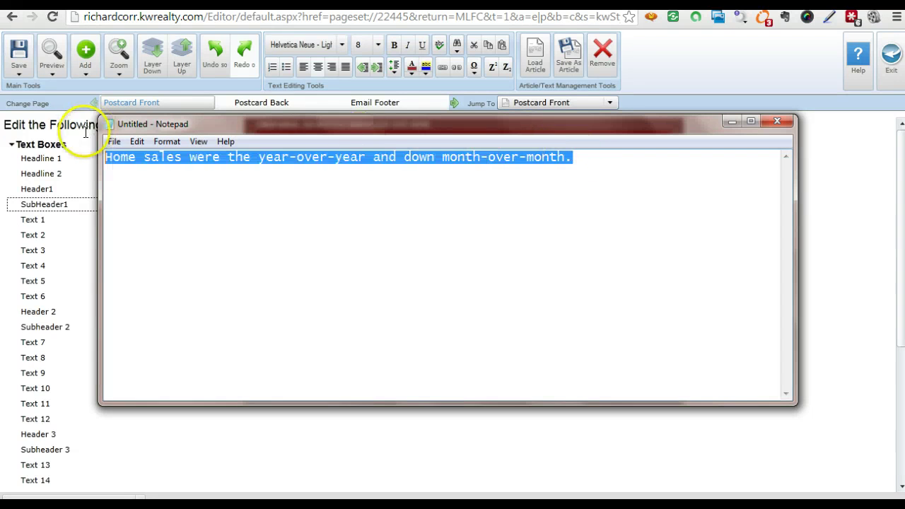
left_click(599, 113)
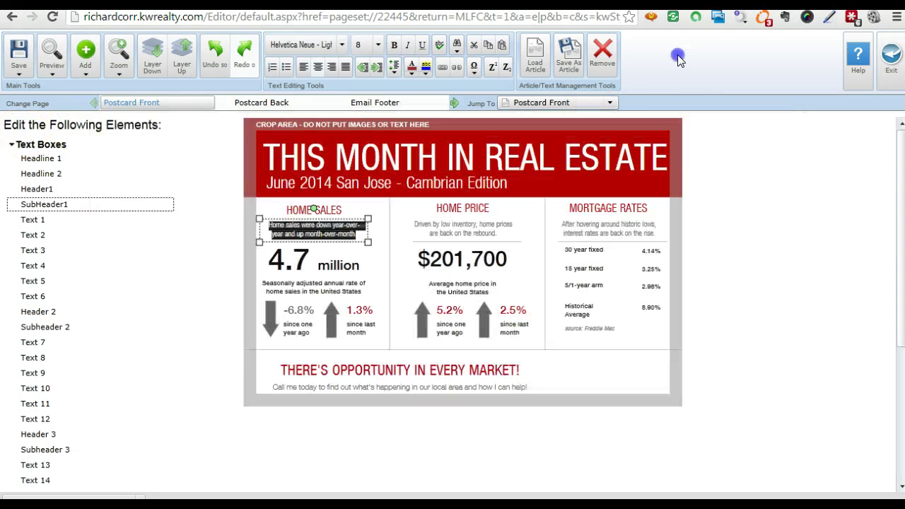
key("ctrl+v")
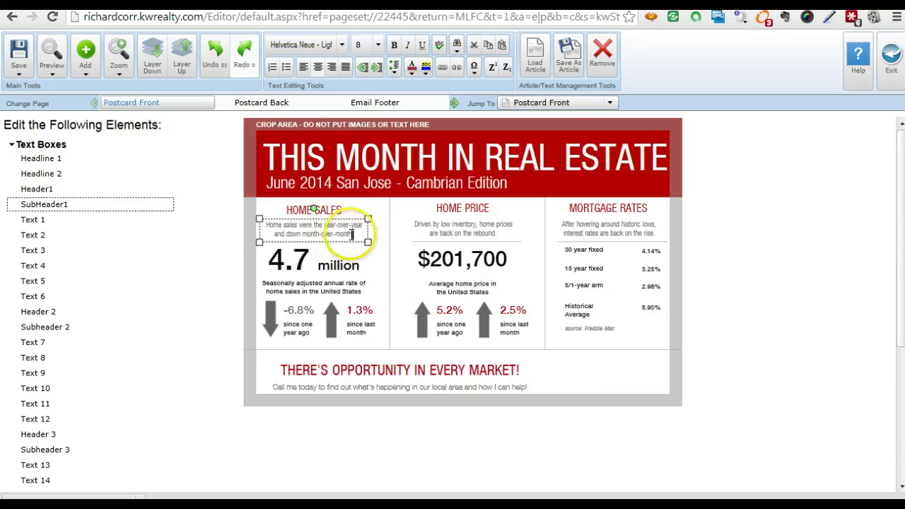
left_click_drag(360, 240, 271, 224)
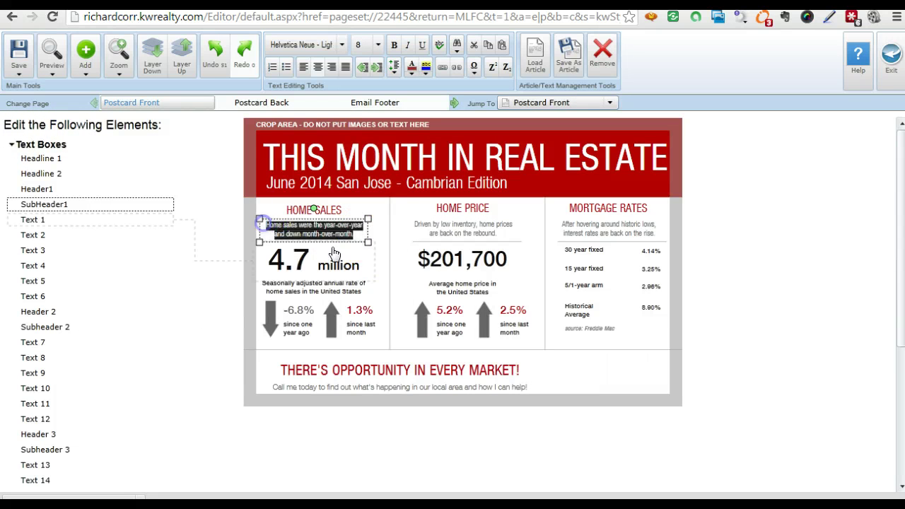
left_click(188, 242)
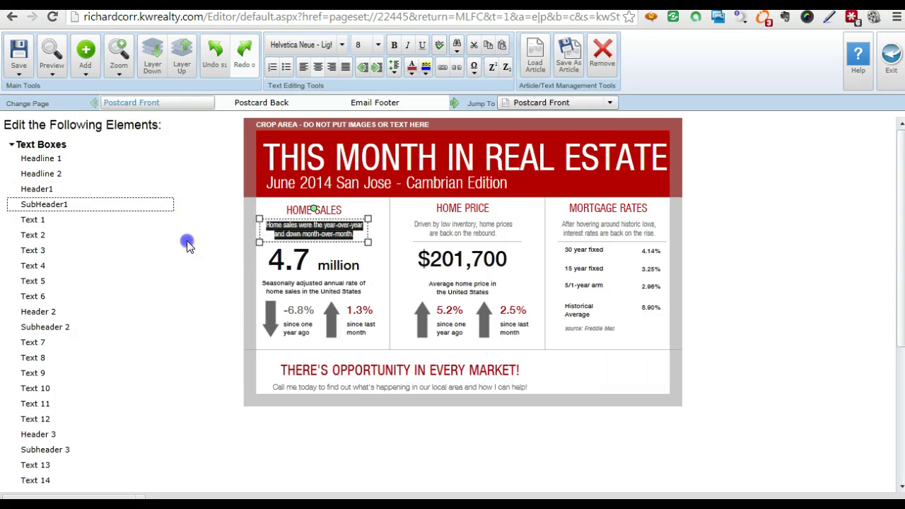
Copy the caption under the postcard's 4.7 million figure, paste it over the Notepad text, and join it into one line
left_click(344, 288)
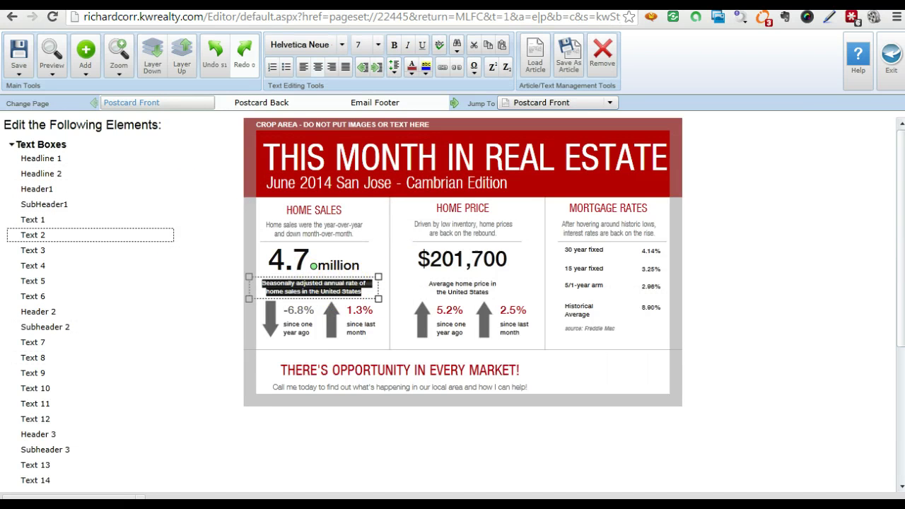
key("ctrl+c")
key("alt+Tab")
key("ctrl+v")
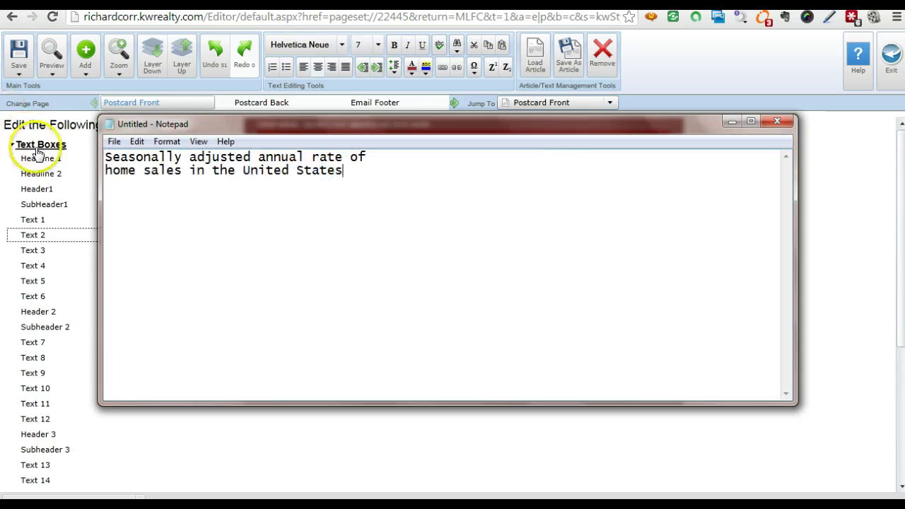
left_click(105, 171)
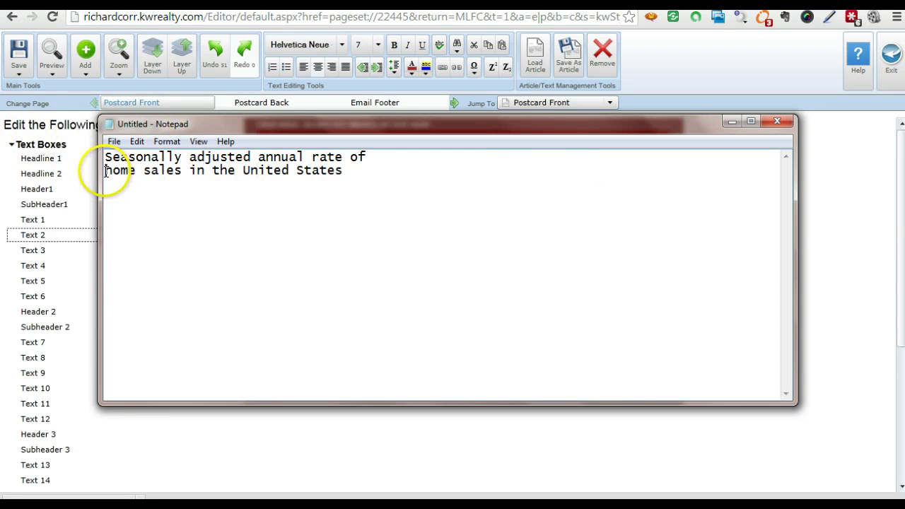
key("BackSpace")
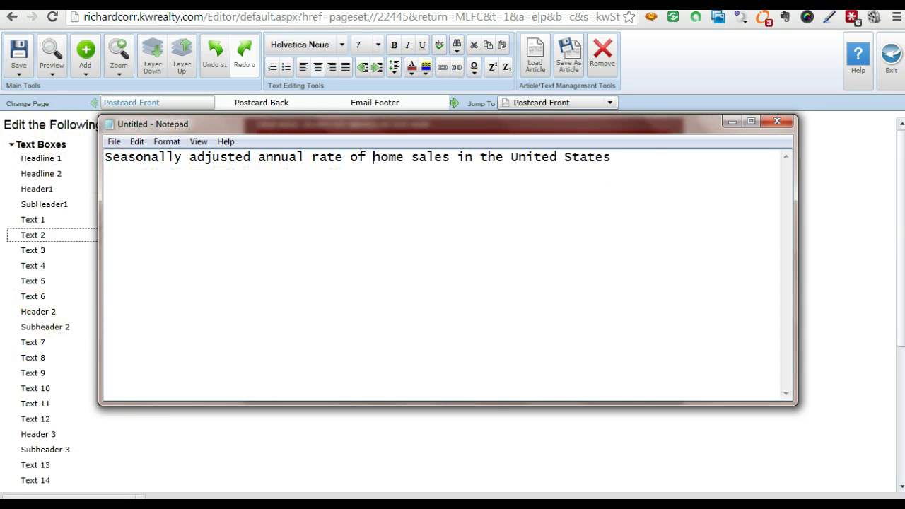
Replace the Notepad caption with "Combined sales of single family homes and condos/towhnhomes in Cambrian Area" and select all of it for copying
left_click_drag(642, 156, 85, 92)
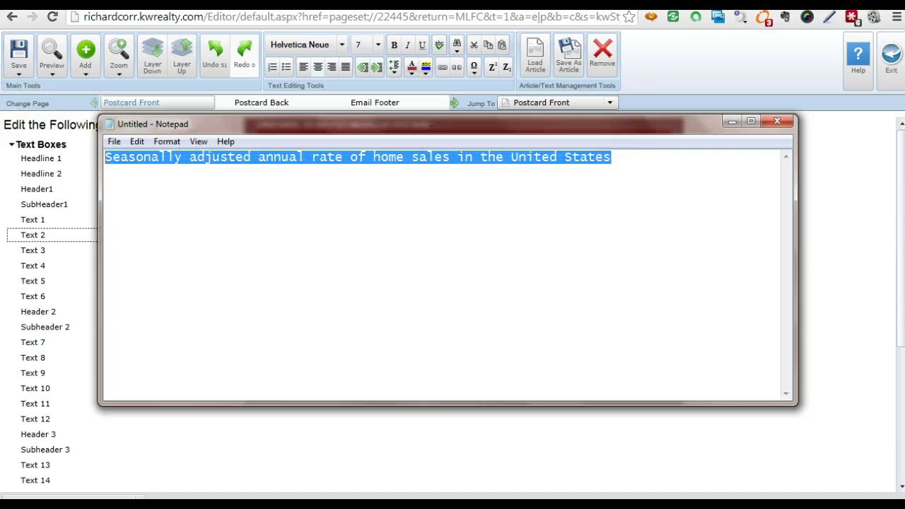
type("Com")
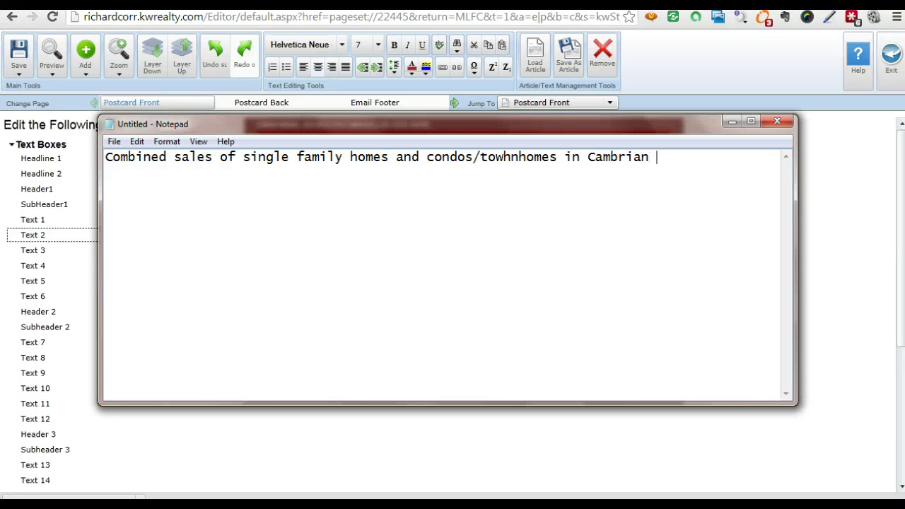
left_click(12, 185)
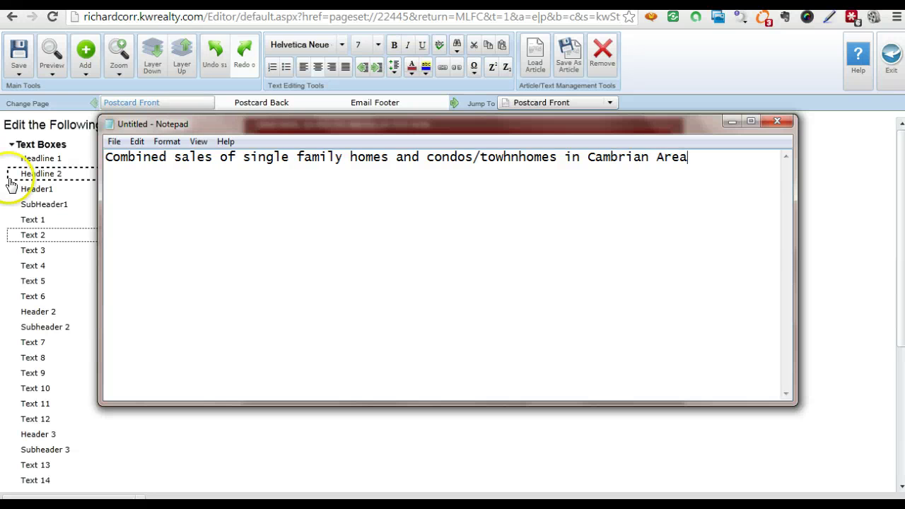
key("ctrl+a")
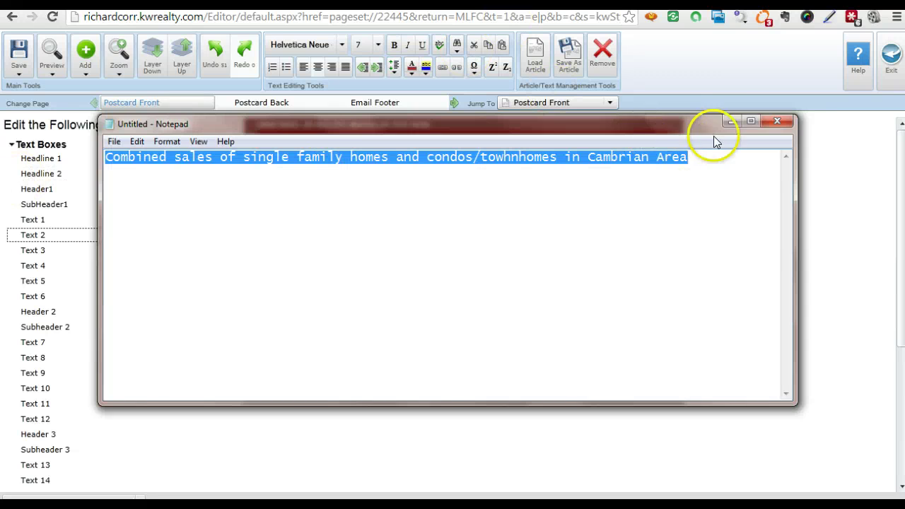
Replace the caption under the 4.7 million figure with the Cambrian sales text from Notepad and widen its text box to fit two lines
left_click(728, 121)
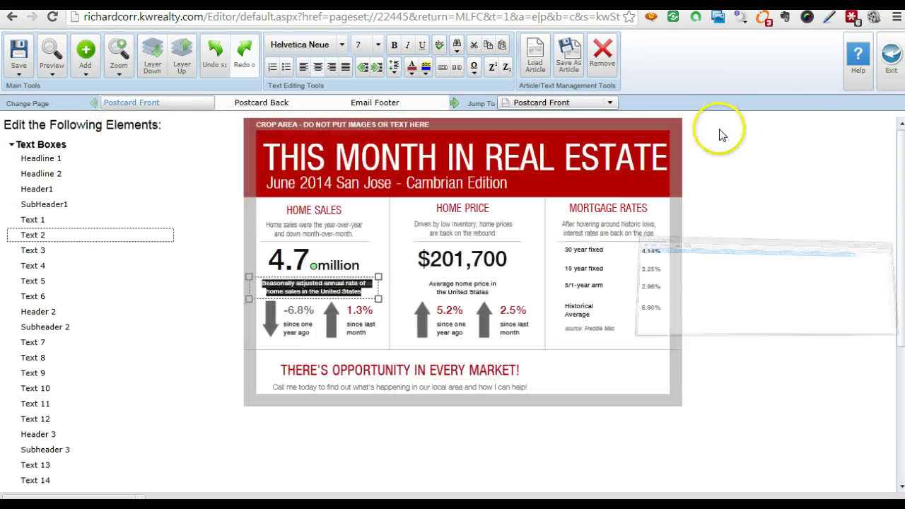
left_click(368, 290)
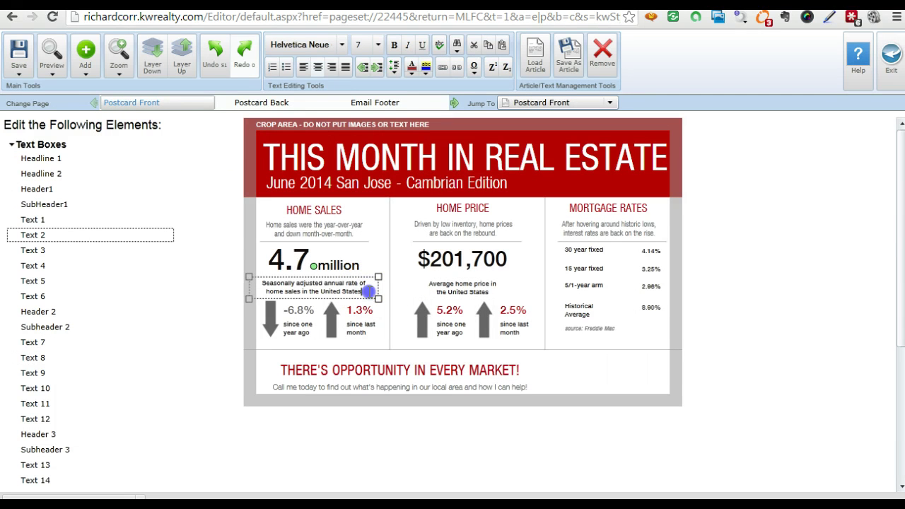
left_click_drag(368, 291, 242, 284)
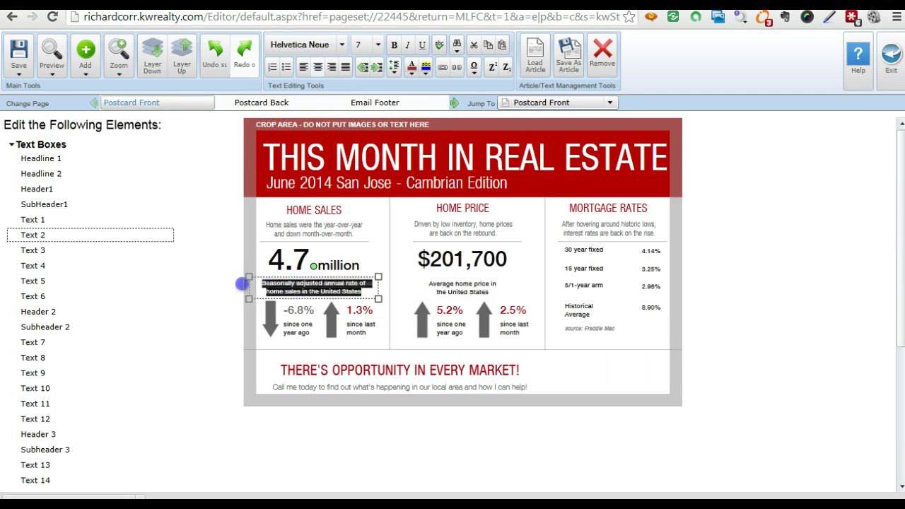
left_click(222, 345)
key("alt+Tab")
key("alt+Tab")
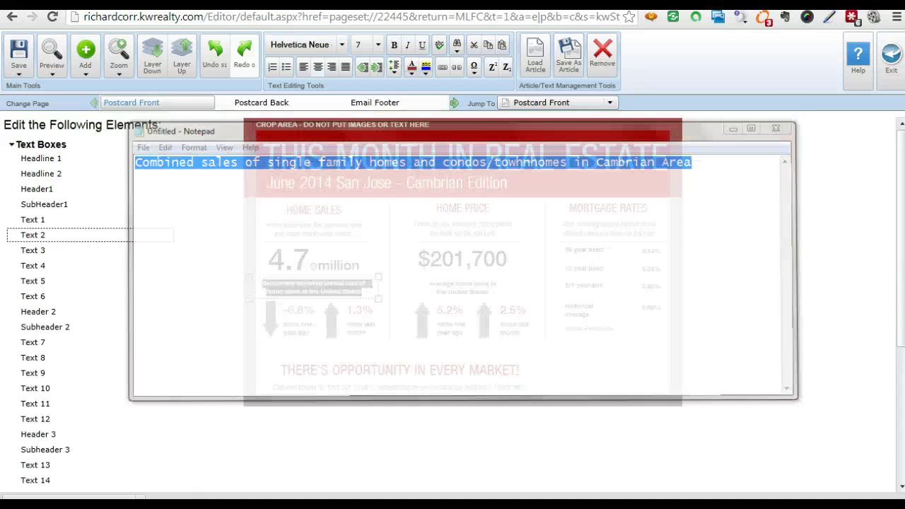
left_click(363, 291)
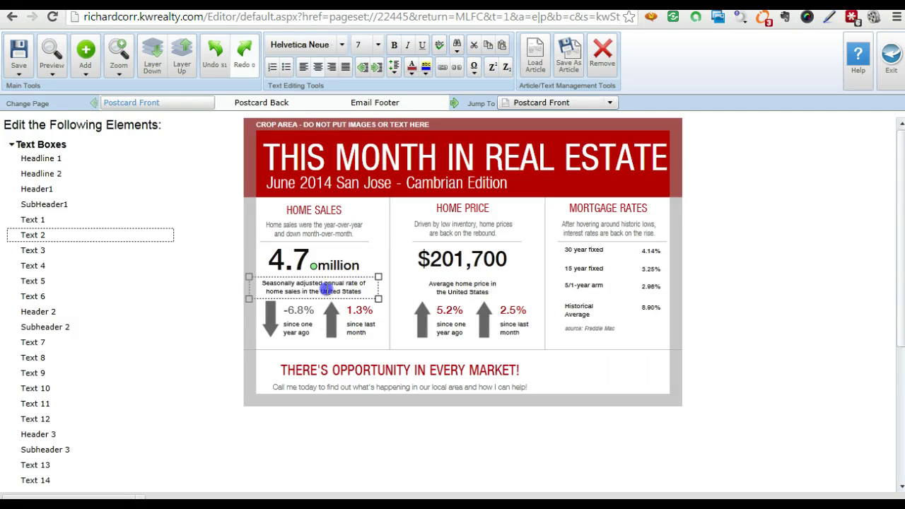
left_click_drag(327, 289, 229, 278)
type("Combined sales of single family homes and condos/townhomes in Cambrian Area")
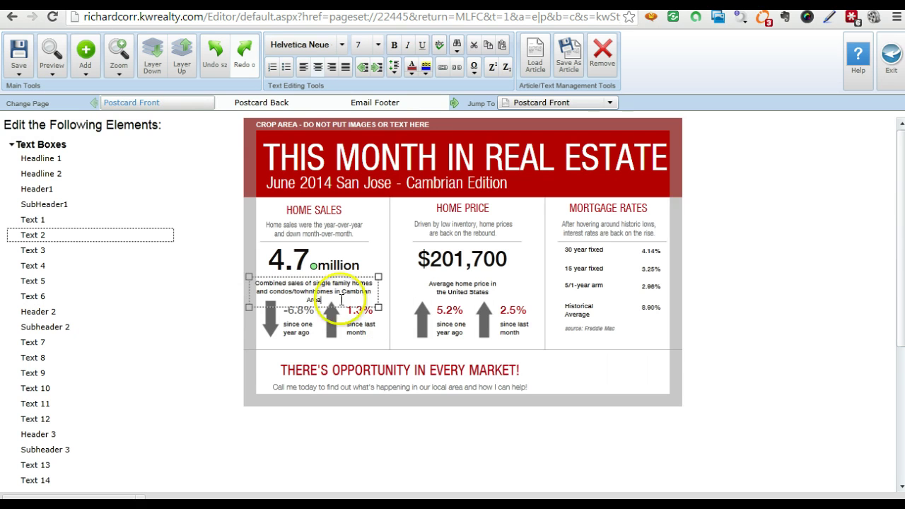
left_click_drag(379, 309, 393, 302)
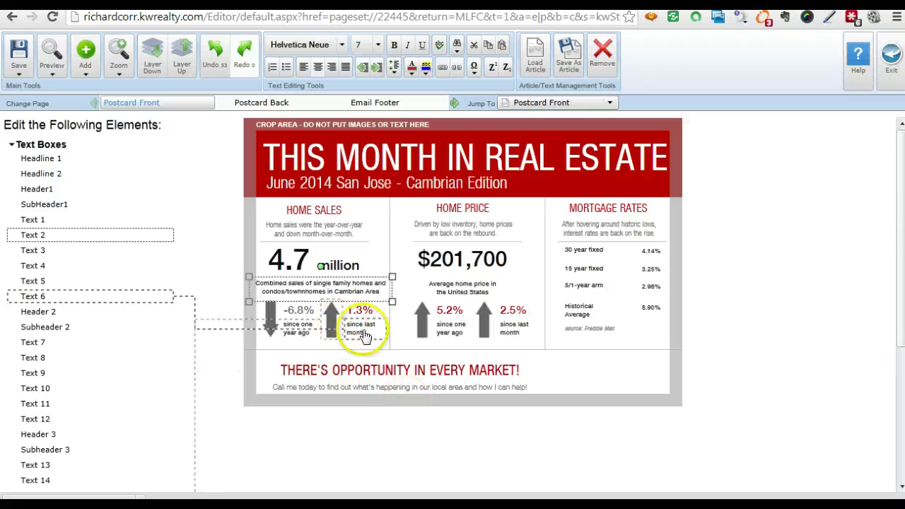
Set the home sales change since last month to a centered -13% and rotate the arrow beside it to point down
double_click(361, 311)
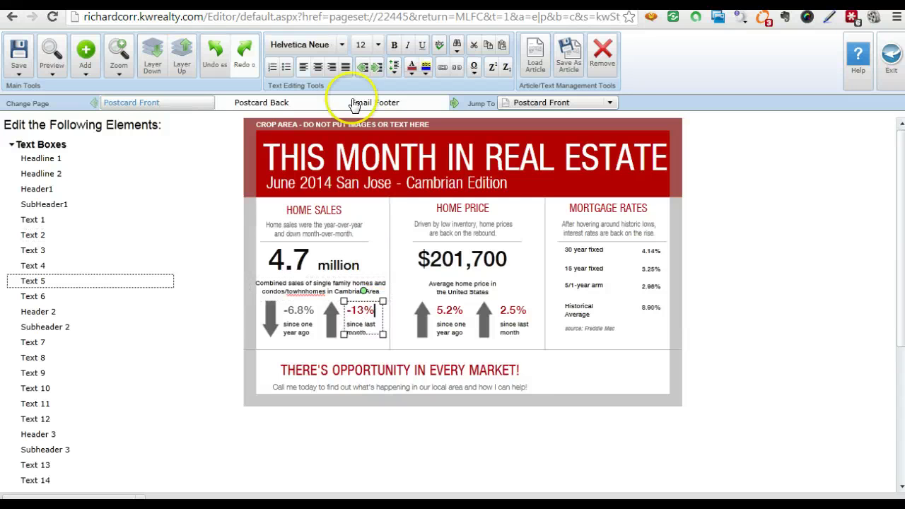
left_click(301, 304)
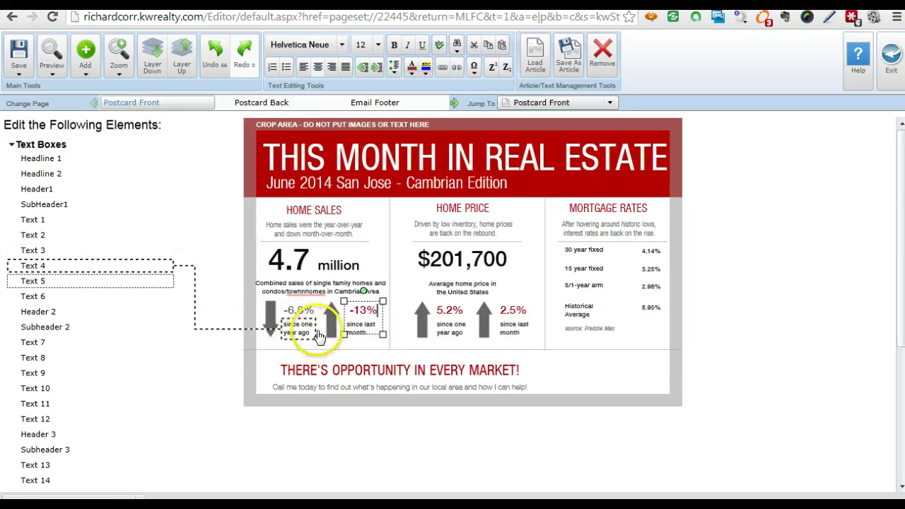
left_click(332, 316)
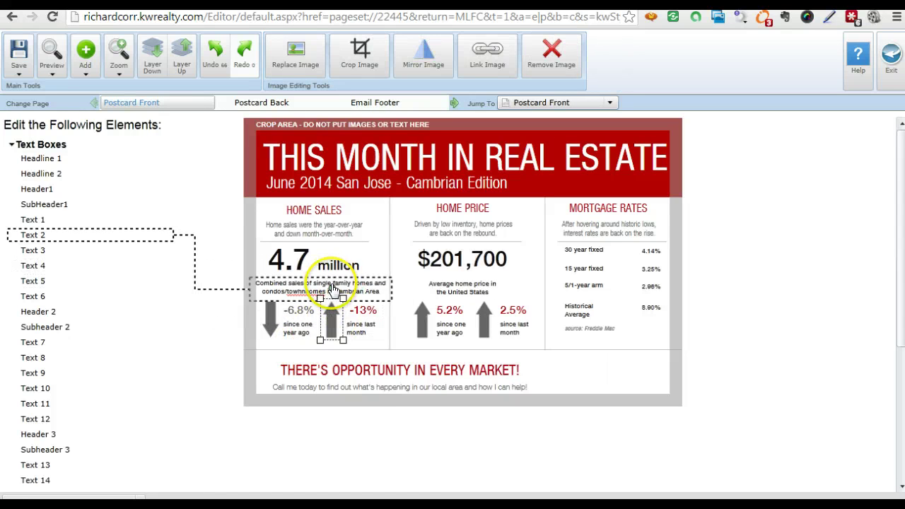
left_click_drag(333, 286, 333, 346)
Set the home sales change since one year ago to a centered 0% and remove the arrow beside it
left_click(269, 320)
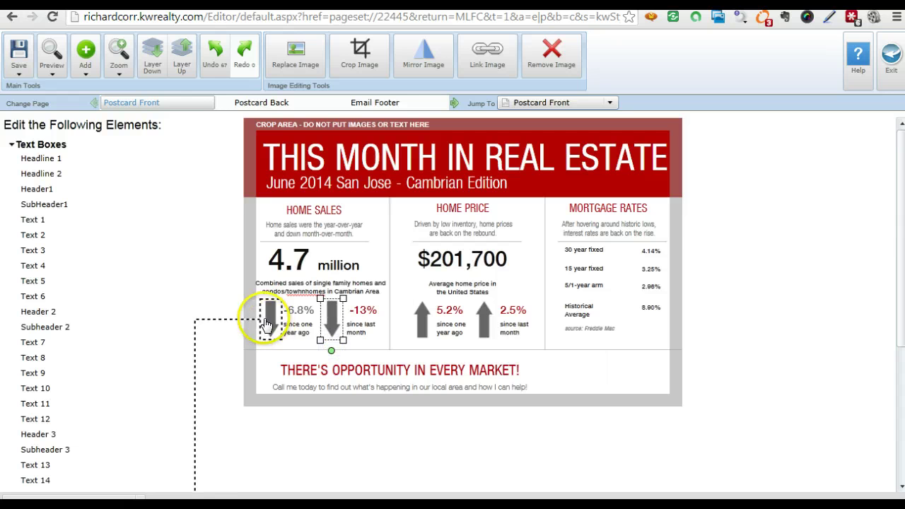
left_click(256, 354)
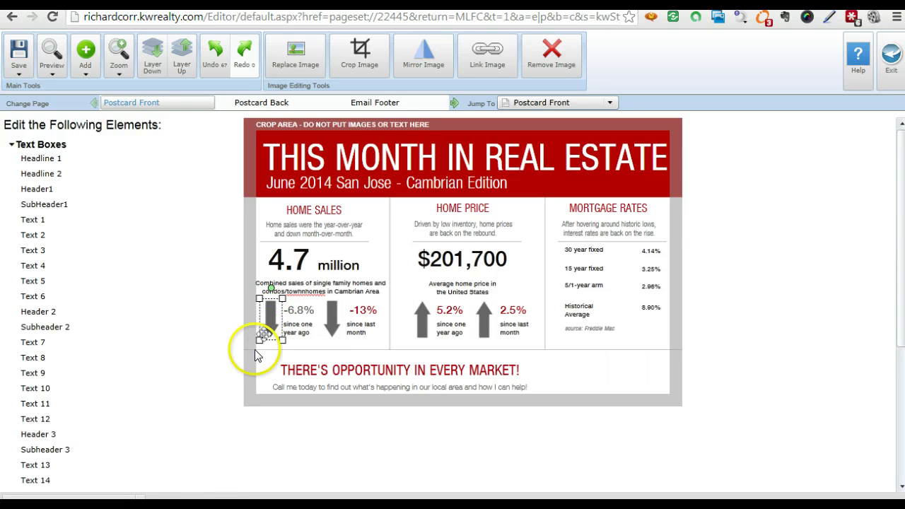
double_click(298, 313)
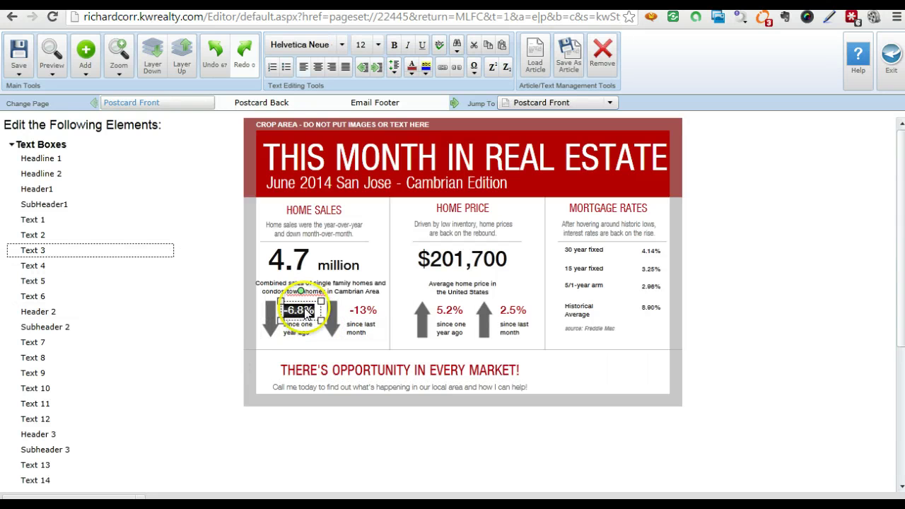
type("0")
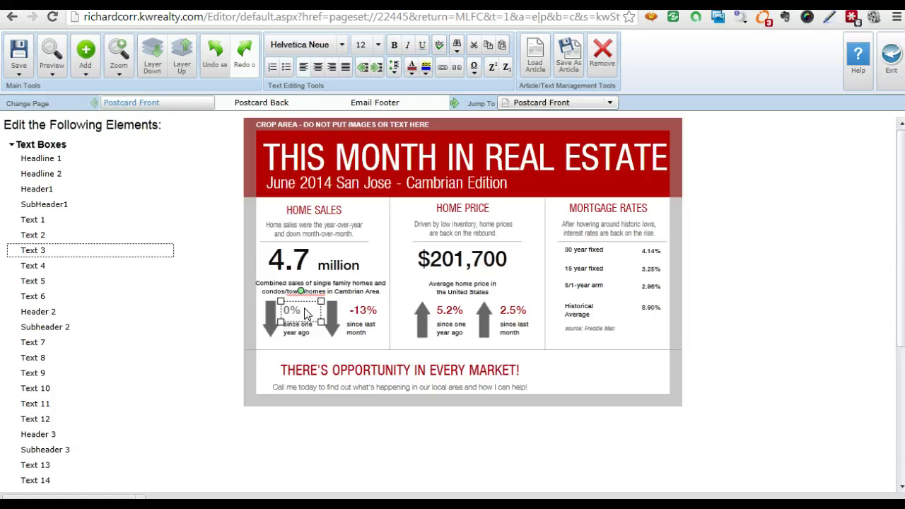
left_click(318, 69)
left_click(265, 319)
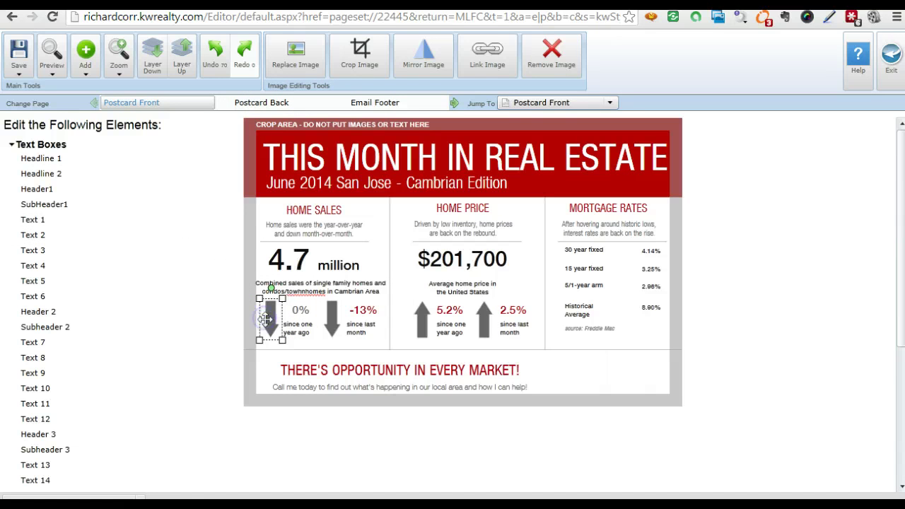
left_click(546, 54)
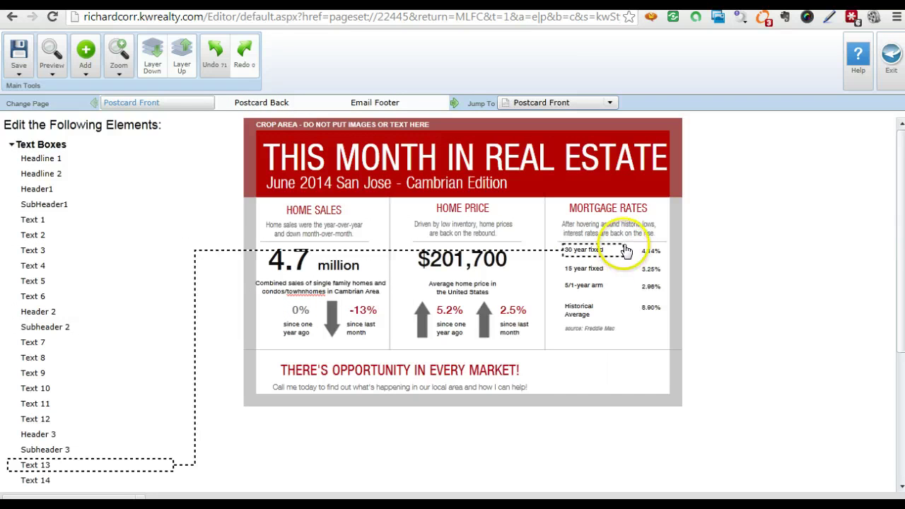
Replace the 4.7 million home sales figure with 81, copied from the May 2014 closed sales cell E6 in the Excel statistics sheet
left_click(287, 260)
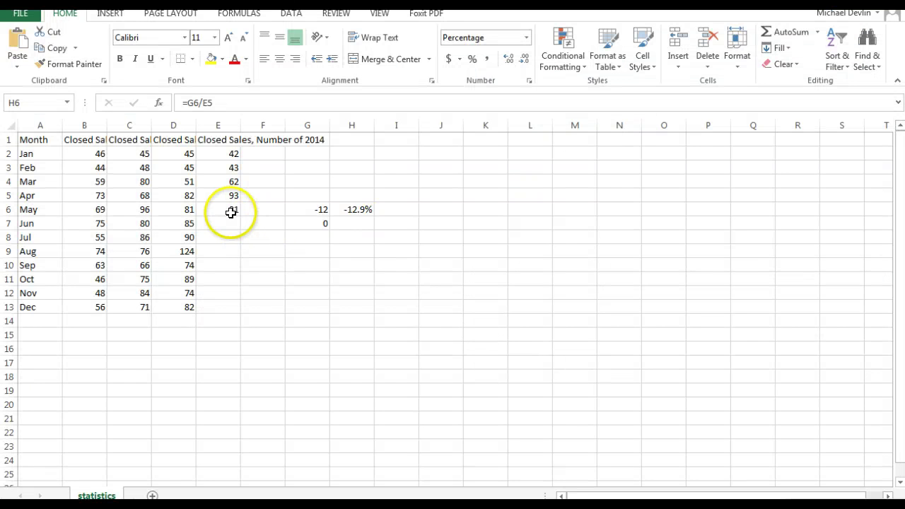
left_click(230, 210)
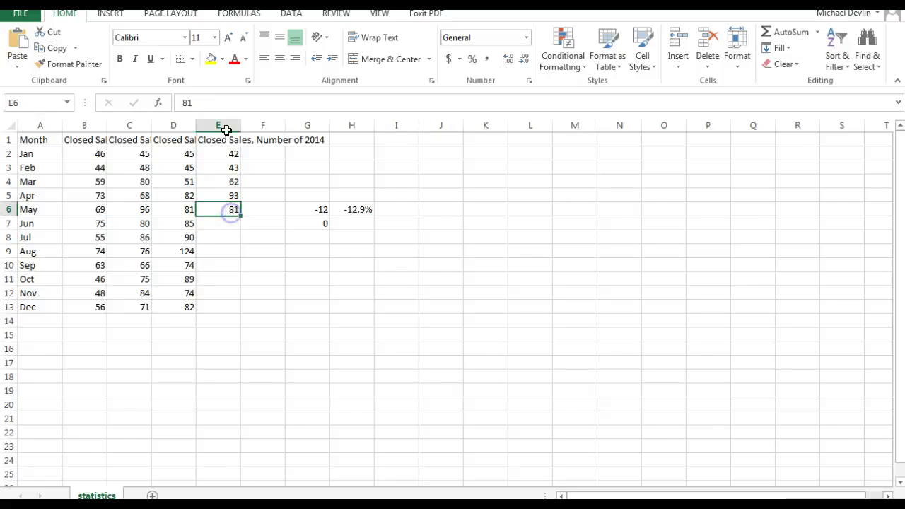
left_click(216, 103)
left_click(134, 103)
key("ctrl+c")
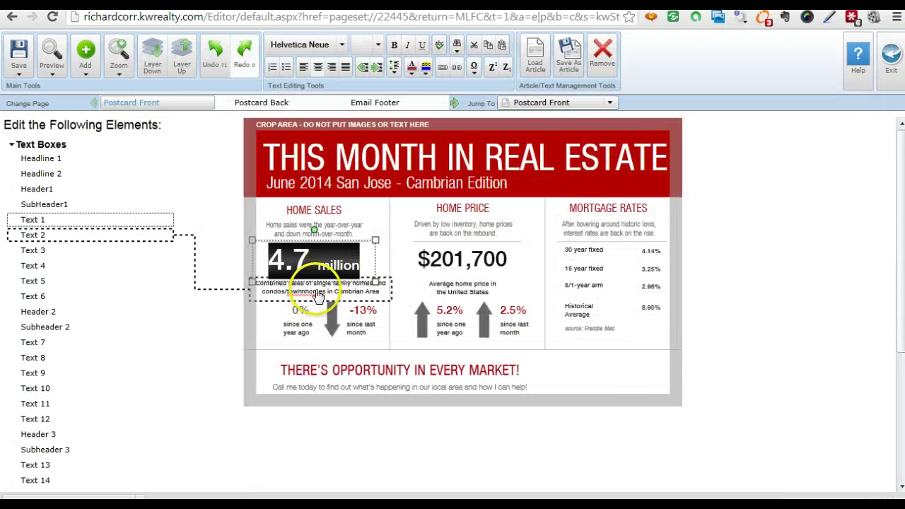
left_click(340, 258)
left_click_drag(362, 259, 236, 249)
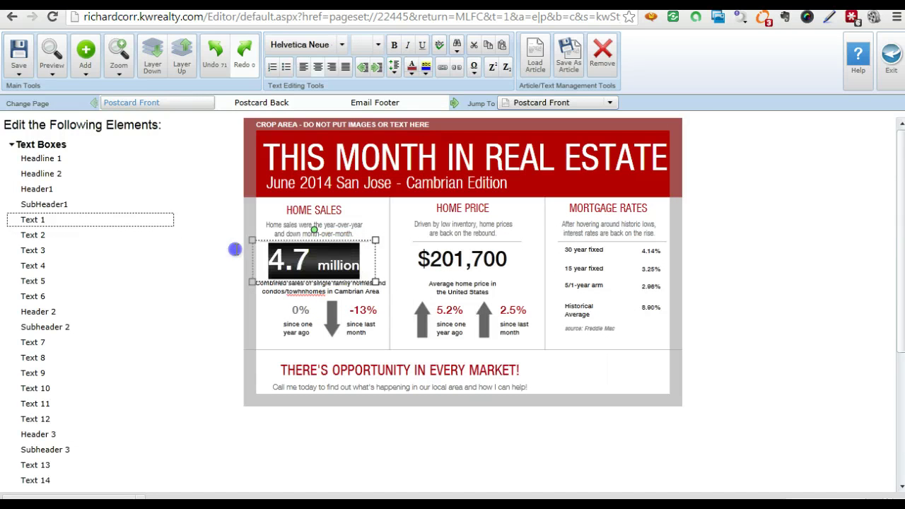
key("ctrl+v")
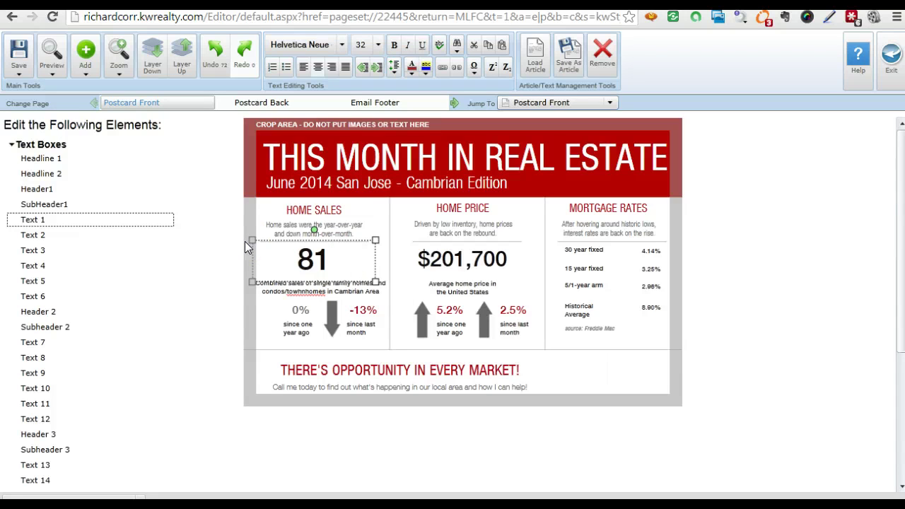
type("Sales")
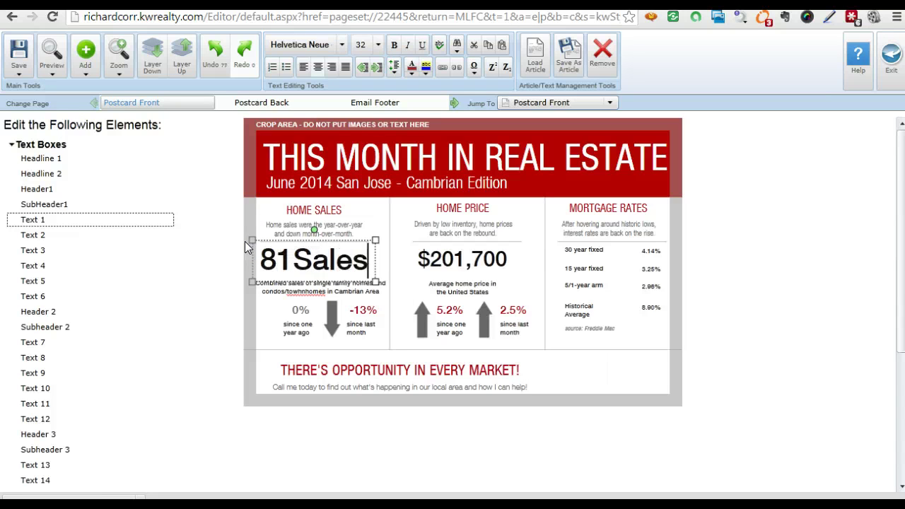
key("BackSpace")
key("BackSpace")
key("BackSpace")
key("BackSpace")
key("BackSpace")
key("BackSpace")
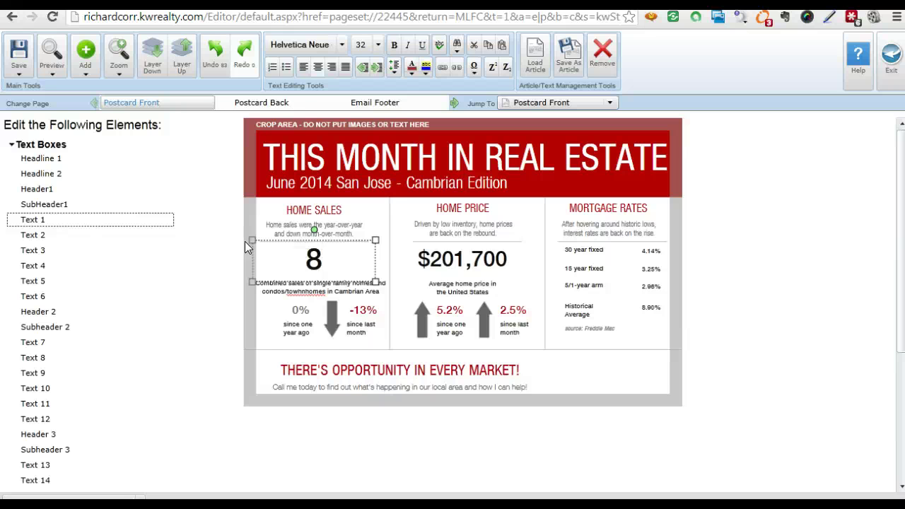
type("1")
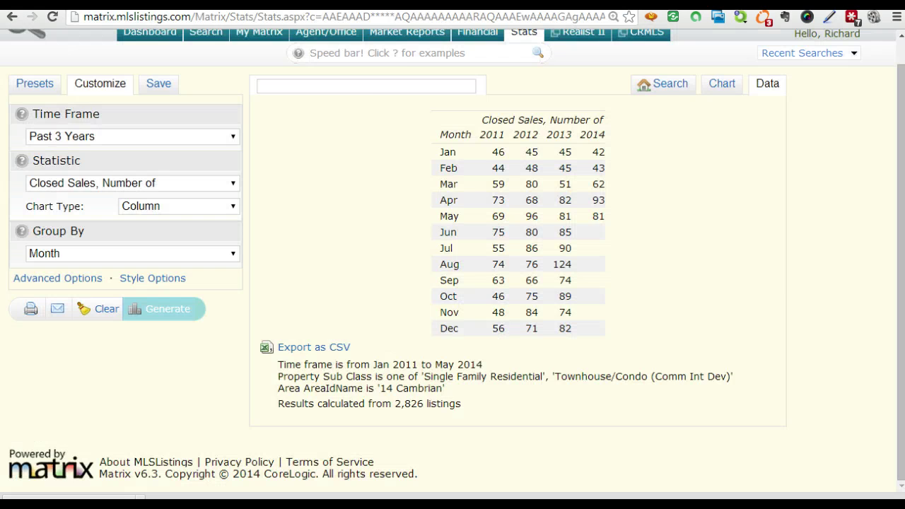
Generate the Sale Price, Median statistic in MLSListings Matrix and export it as the CSV file statistics (1) to the Desktop
left_click(80, 185)
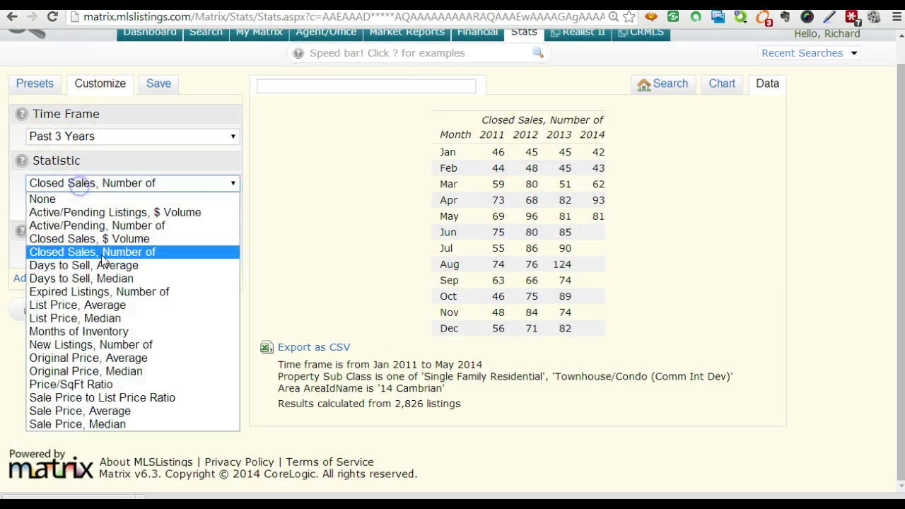
left_click(111, 424)
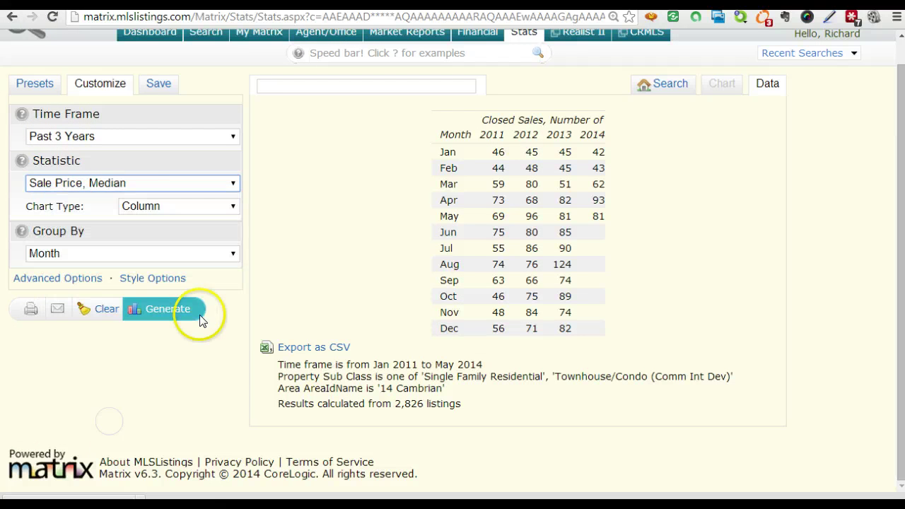
left_click(177, 309)
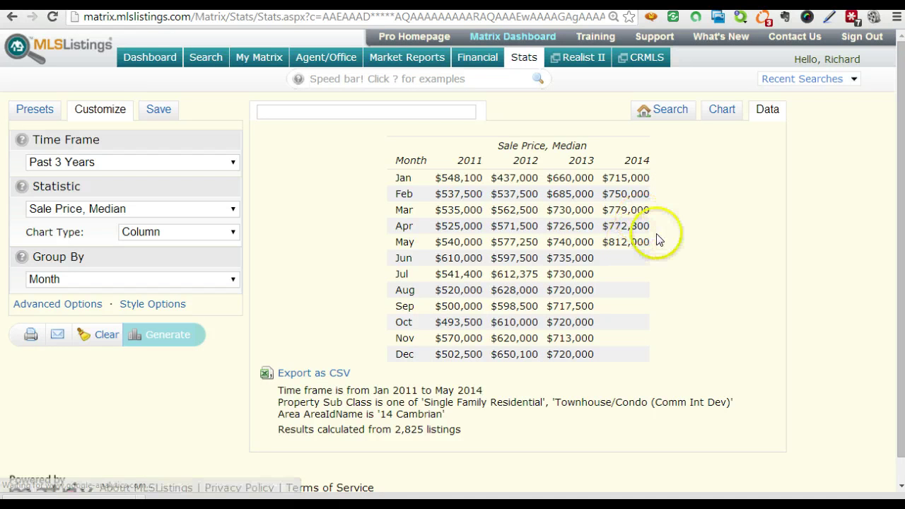
left_click(311, 375)
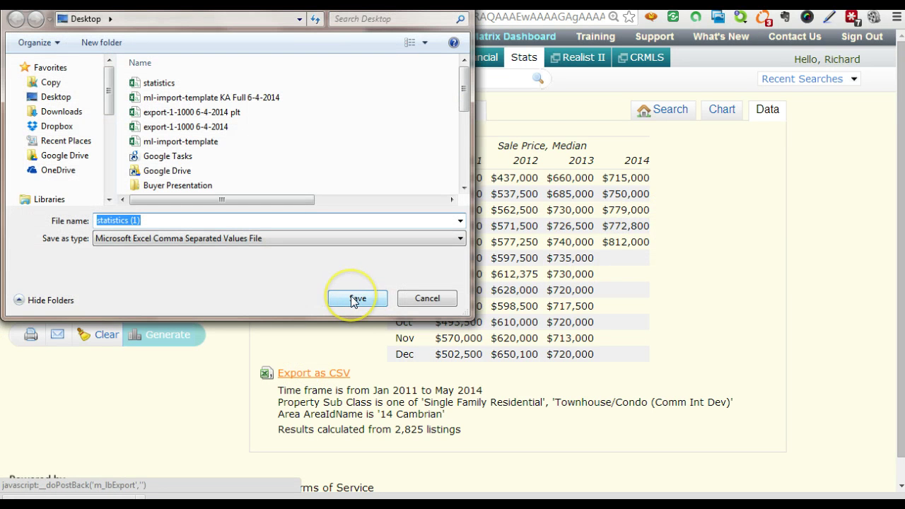
left_click(355, 301)
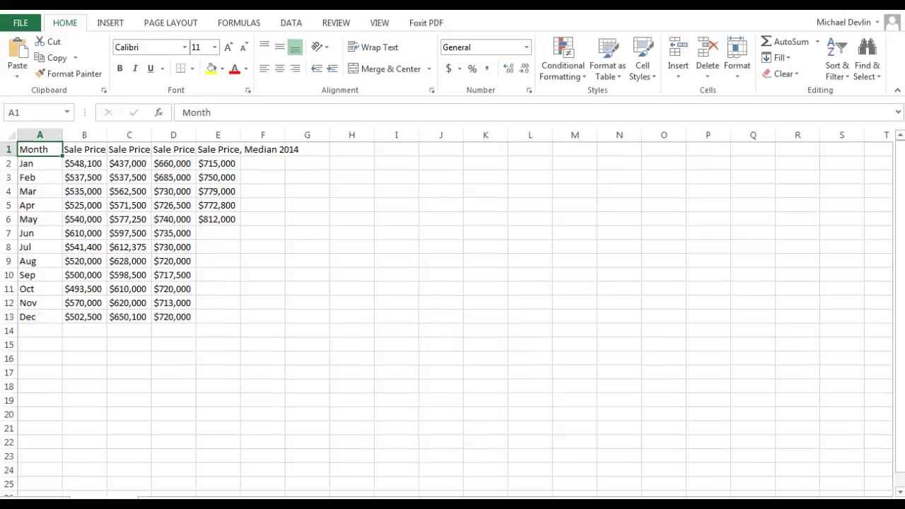
In the exported median price sheet in Excel, calculate the April-to-May 2014 price change in G6 with =E6-E5
left_click(307, 221)
type("=")
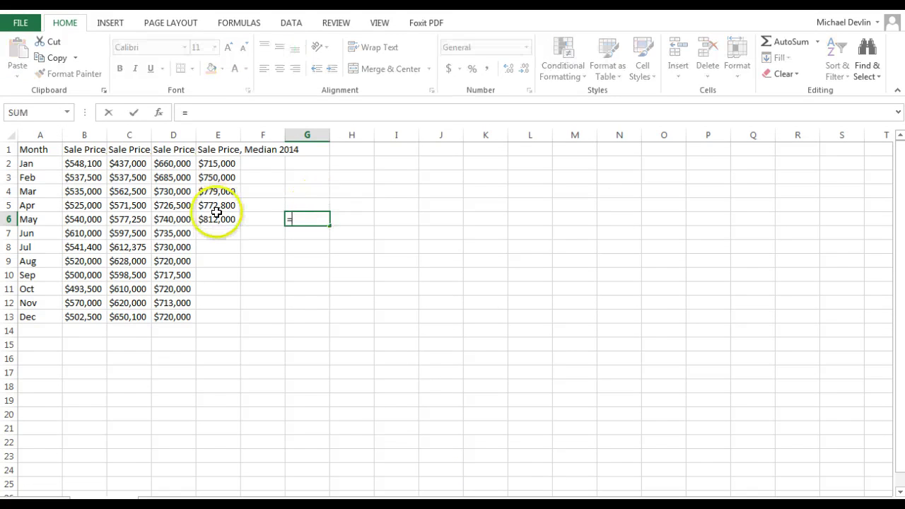
left_click(212, 221)
type("-")
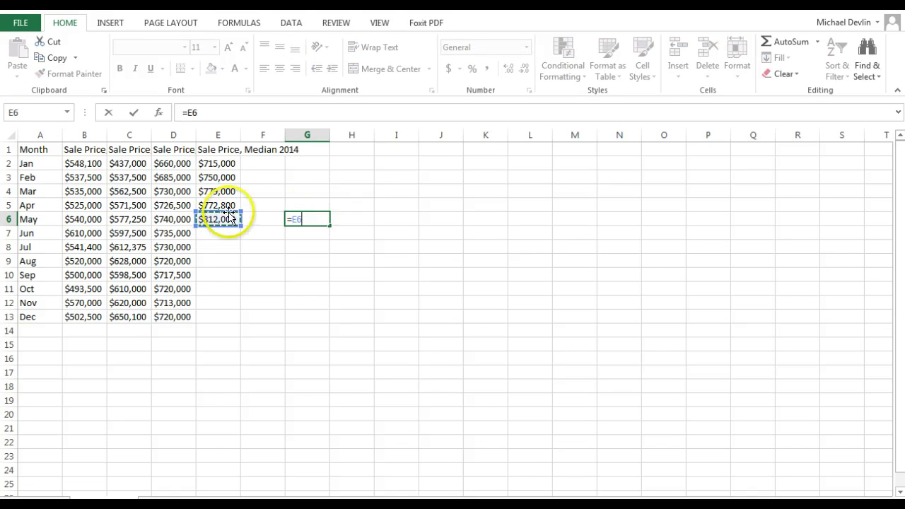
left_click(226, 204)
key("Return")
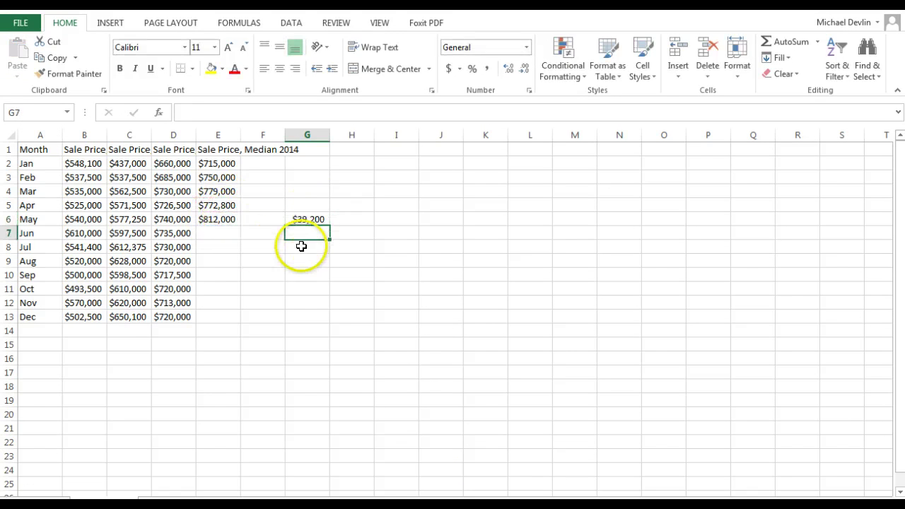
Calculate the May 2013 to May 2014 median price change in G7 with =E6-D6
type("=")
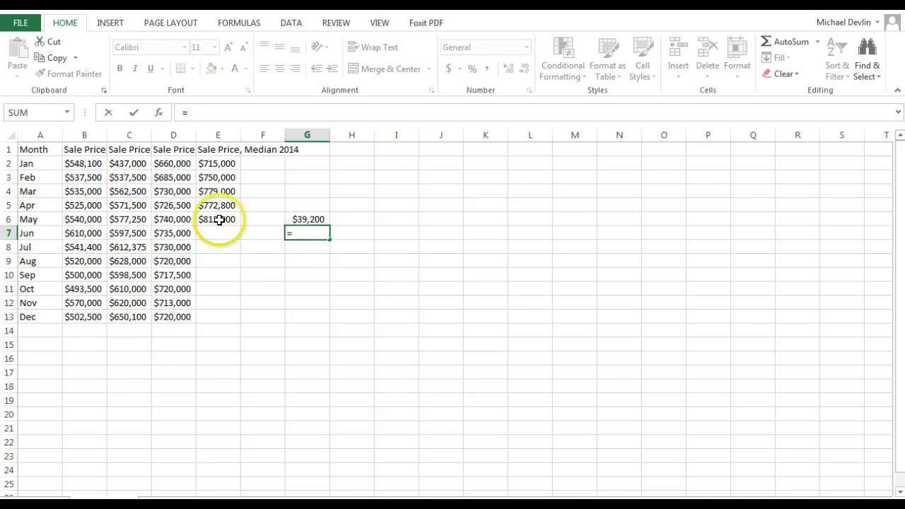
left_click(220, 220)
type("-")
left_click(181, 219)
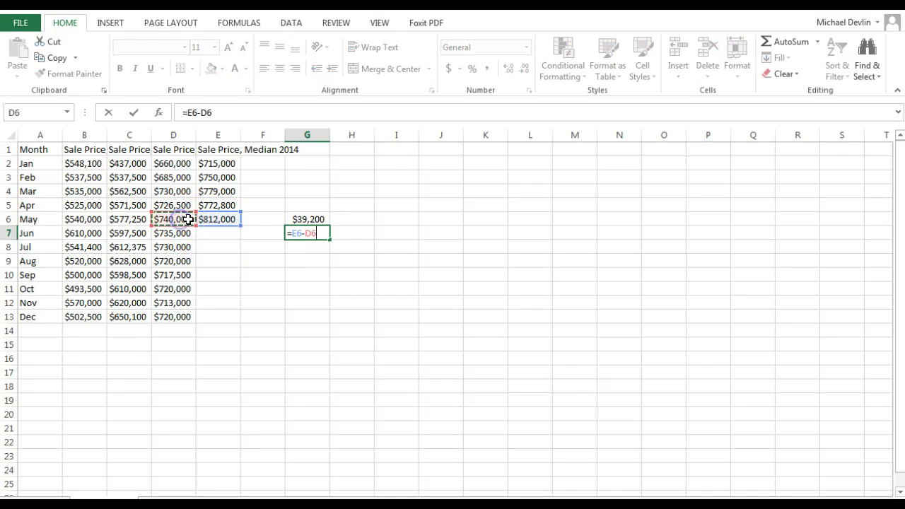
key("Return")
Calculate the month-over-month price change ratio in H6 with =G6/E5
left_click(350, 219)
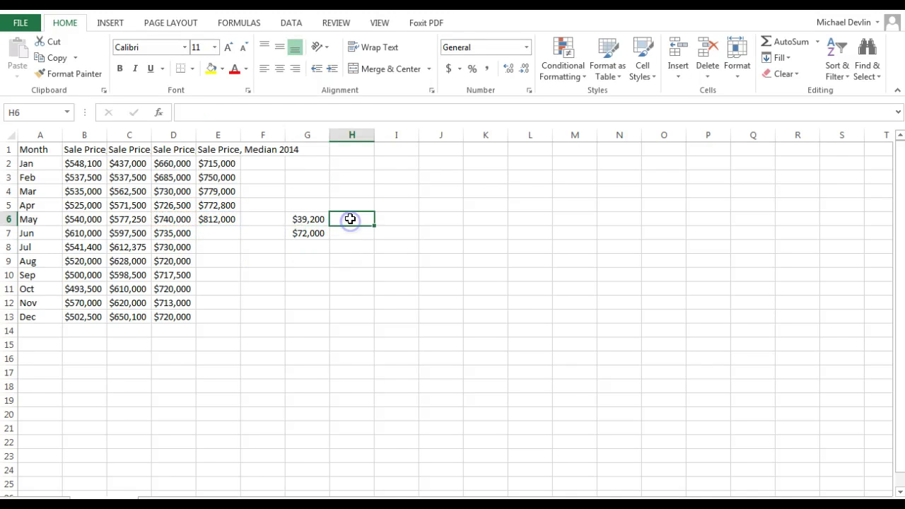
type("=")
left_click(309, 221)
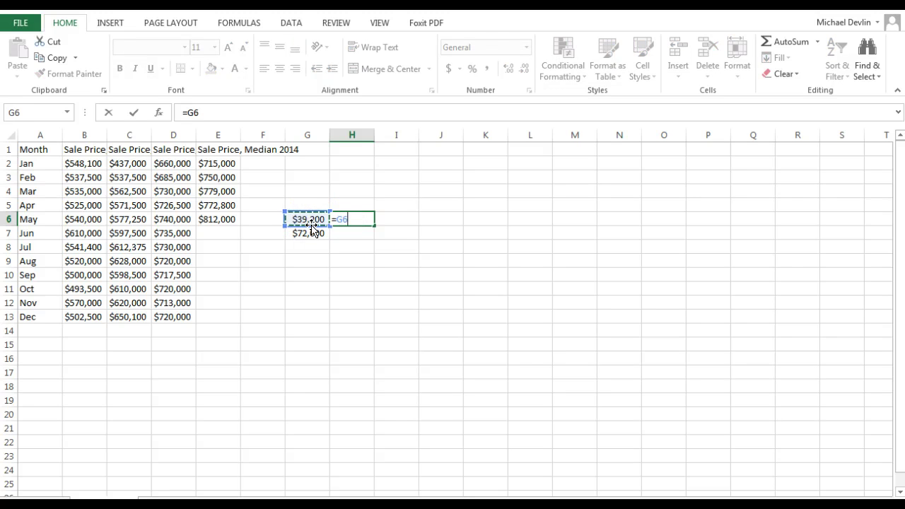
type("/")
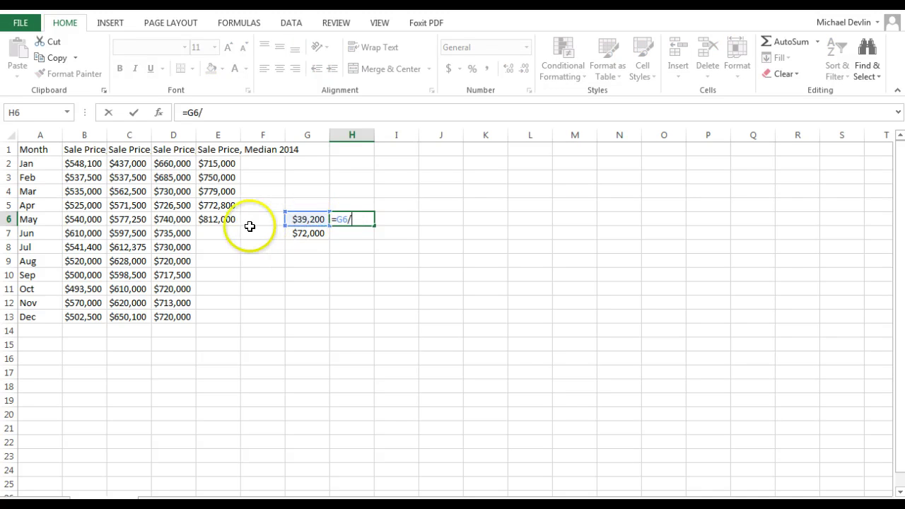
left_click(220, 205)
key("Return")
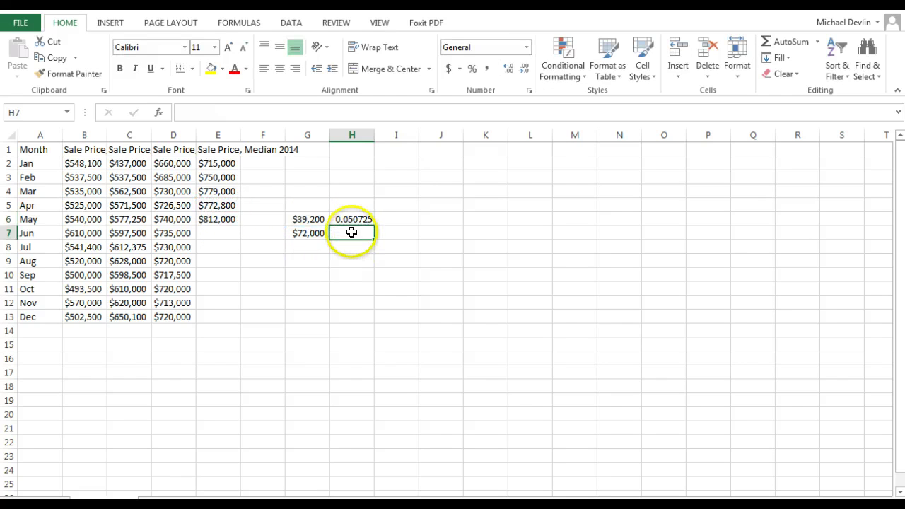
Calculate the year-over-year price change ratio in H7 with =G7/E6 and format H6:H7 as percentages
type("=")
left_click(310, 235)
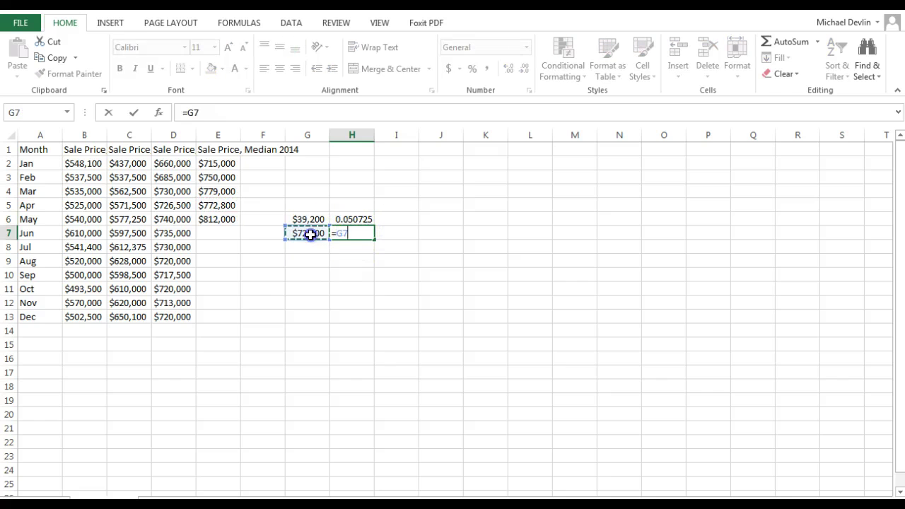
type("/")
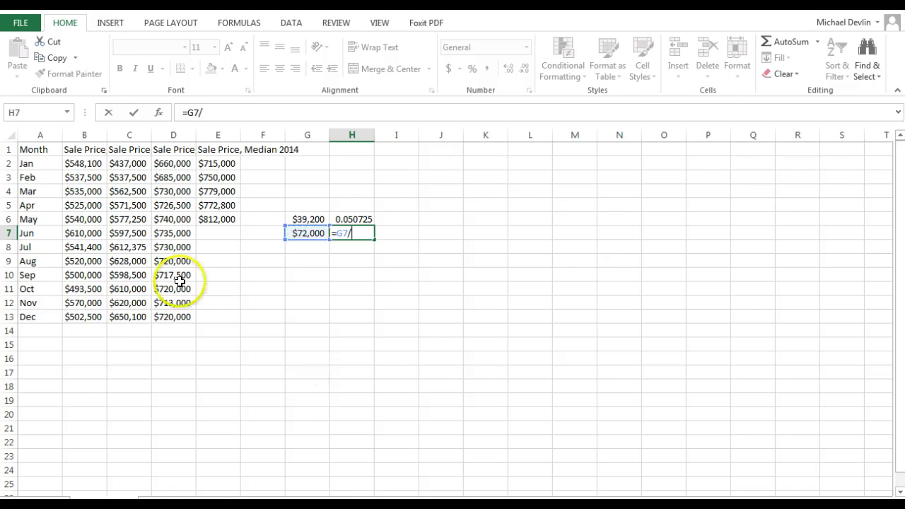
left_click(173, 221)
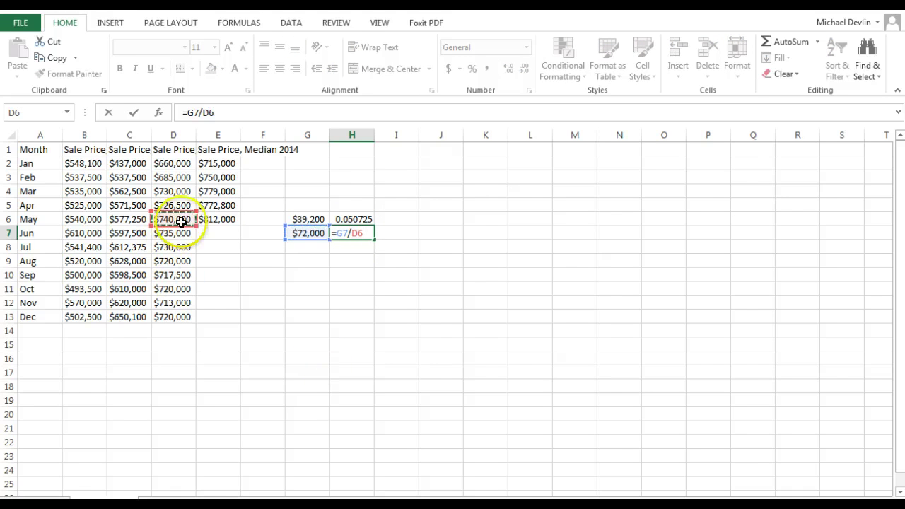
left_click(203, 220)
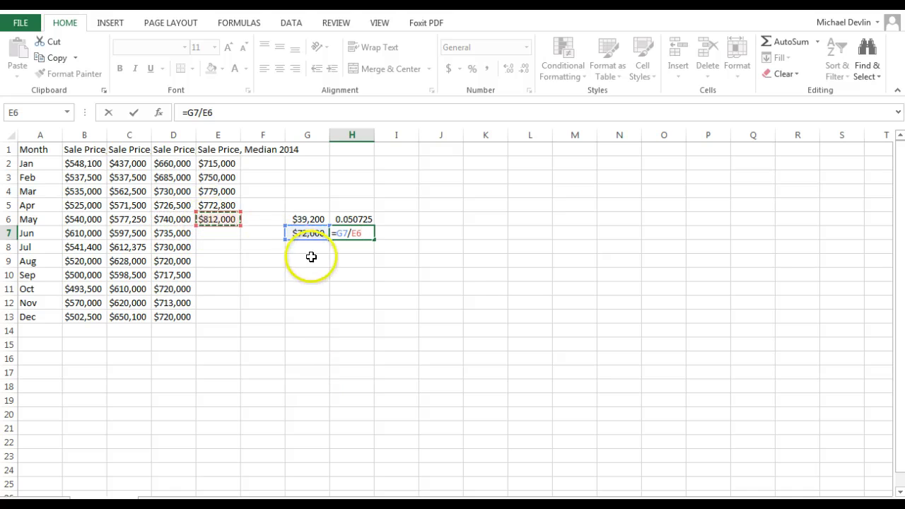
key("Return")
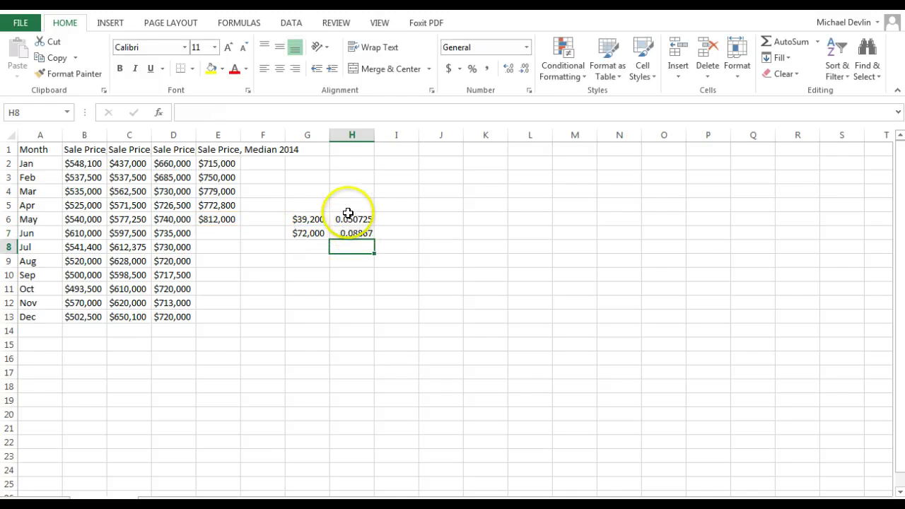
left_click_drag(348, 223, 347, 233)
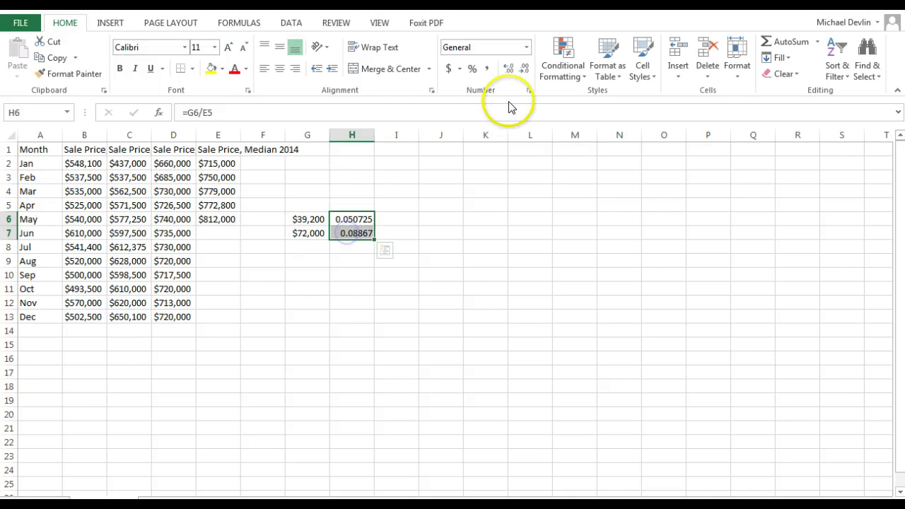
left_click(473, 72)
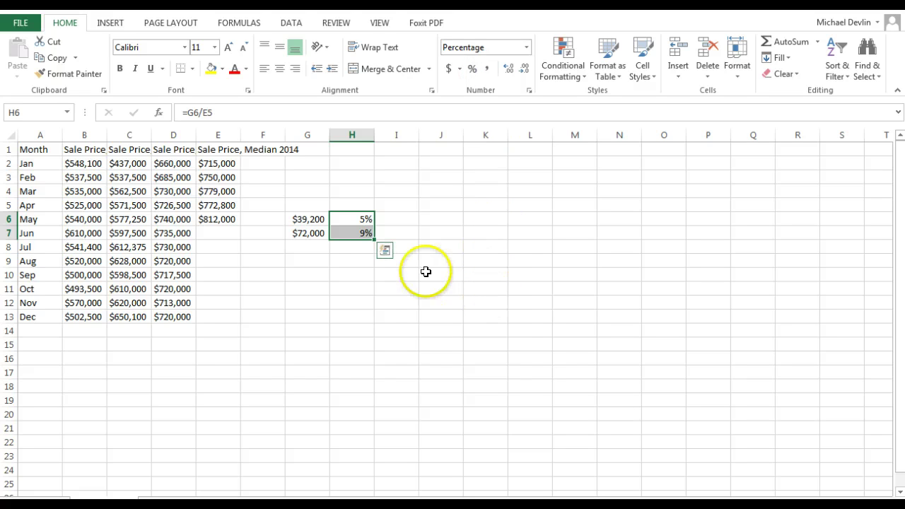
Copy the May 2014 median price from E6 and replace the postcard's $201,700 home price with it, formatted as $812,000
left_click(206, 224)
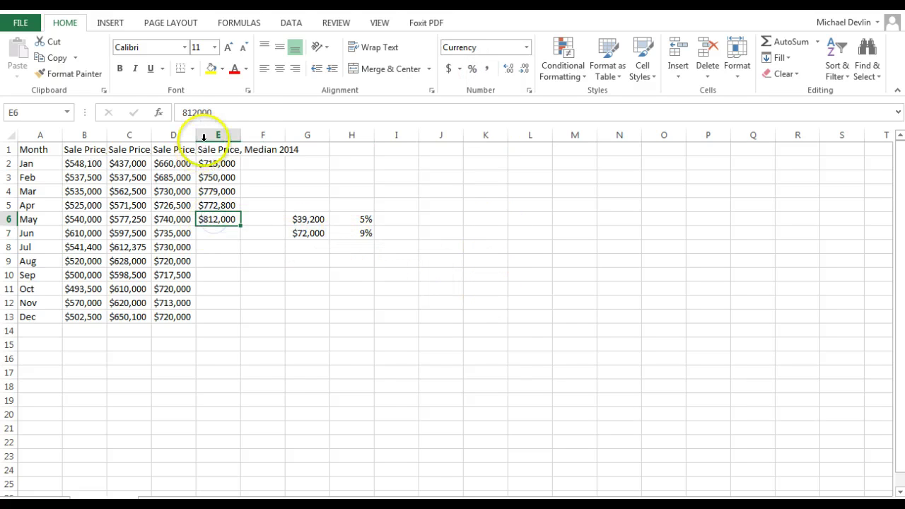
left_click_drag(234, 113, 132, 108)
key("ctrl+c")
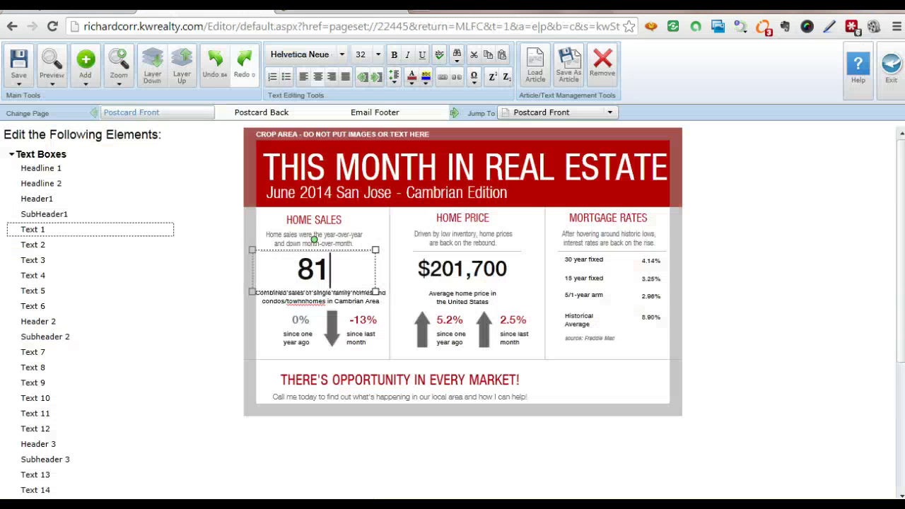
double_click(464, 267)
key("ctrl+v")
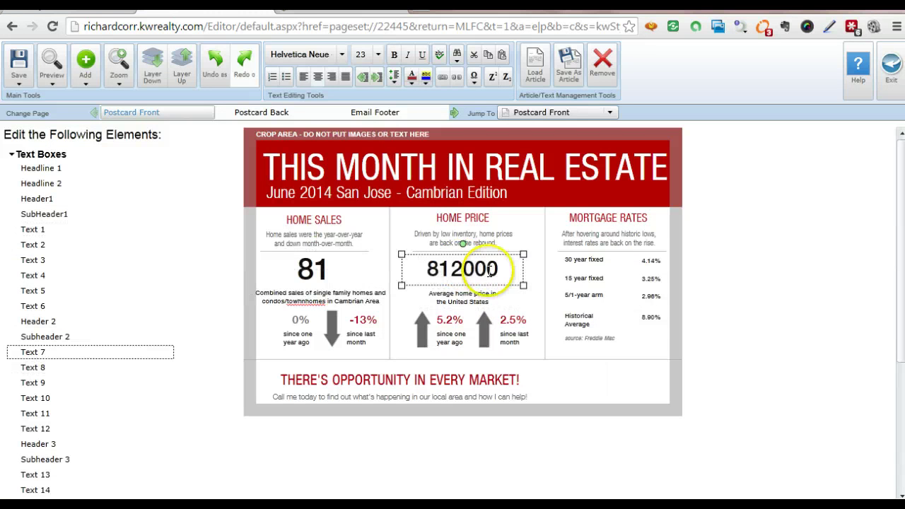
left_click(425, 268)
type("$")
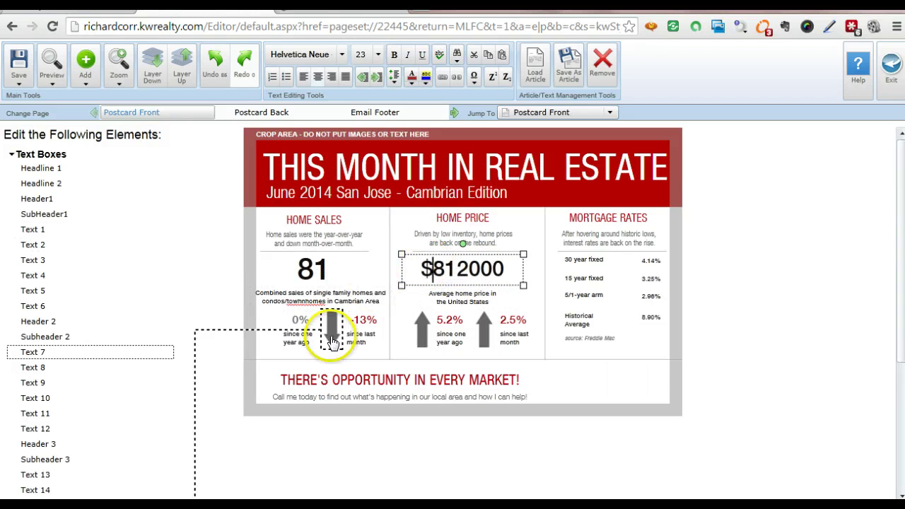
left_click(467, 274)
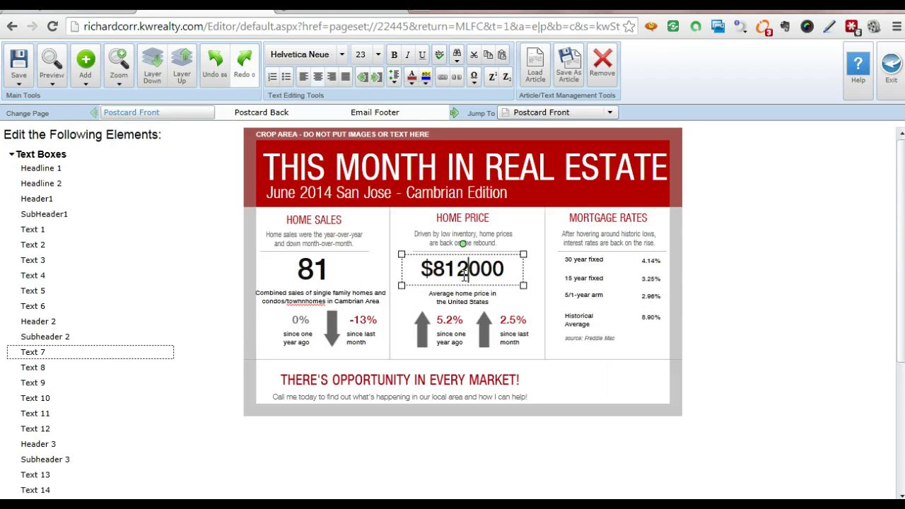
type(",")
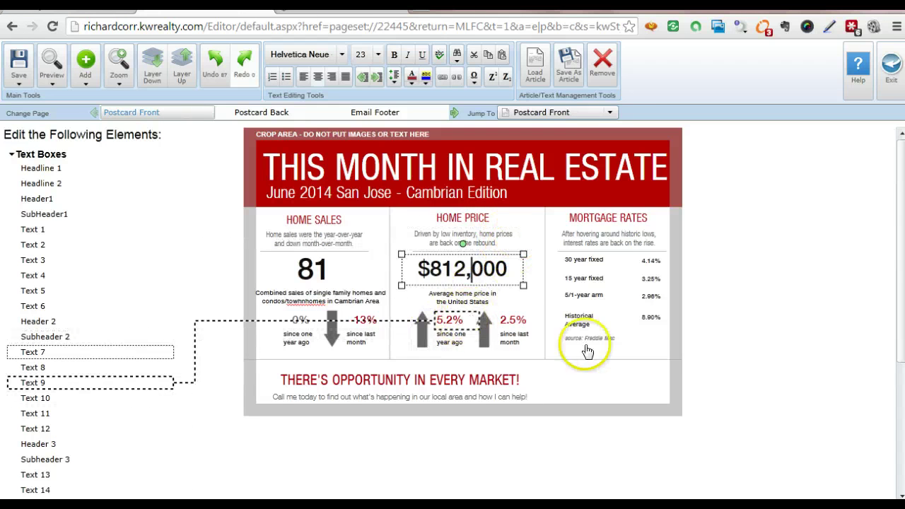
Change the home price percentages to 5% since one year ago and 9% since last month, centering the figures
left_click(843, 341)
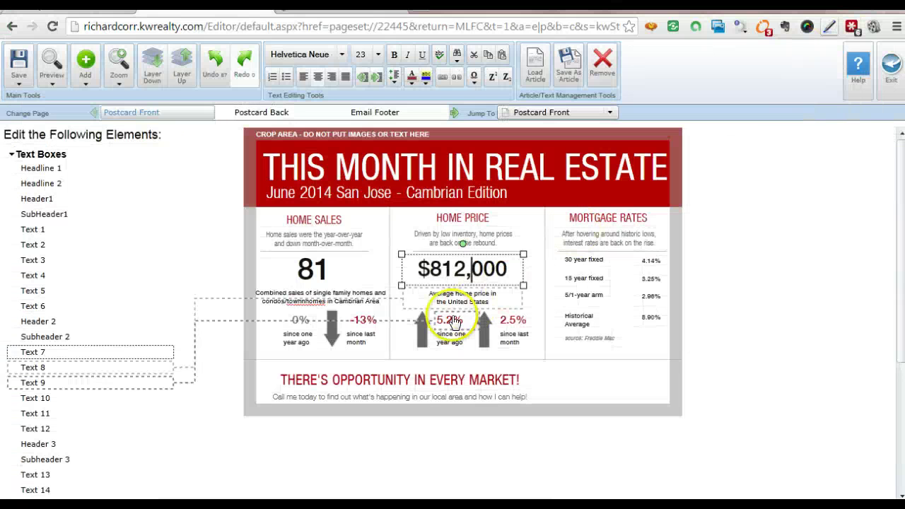
double_click(448, 319)
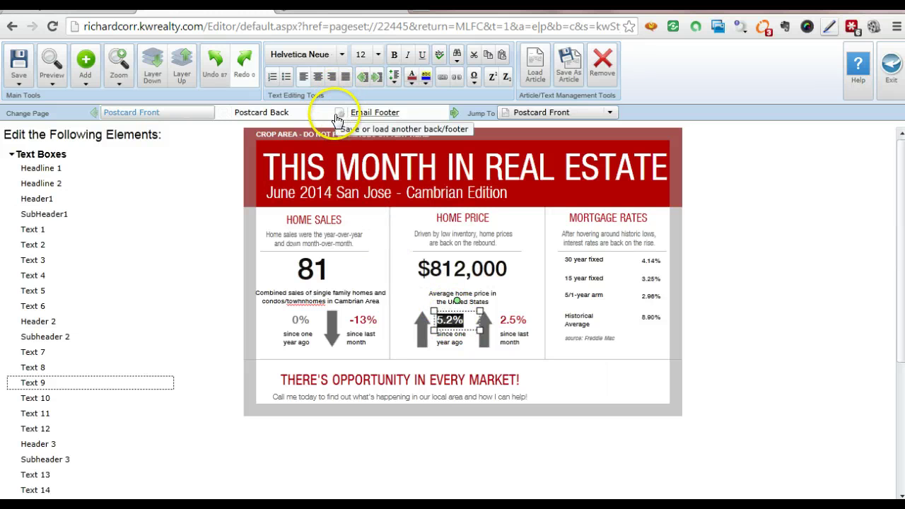
type("5")
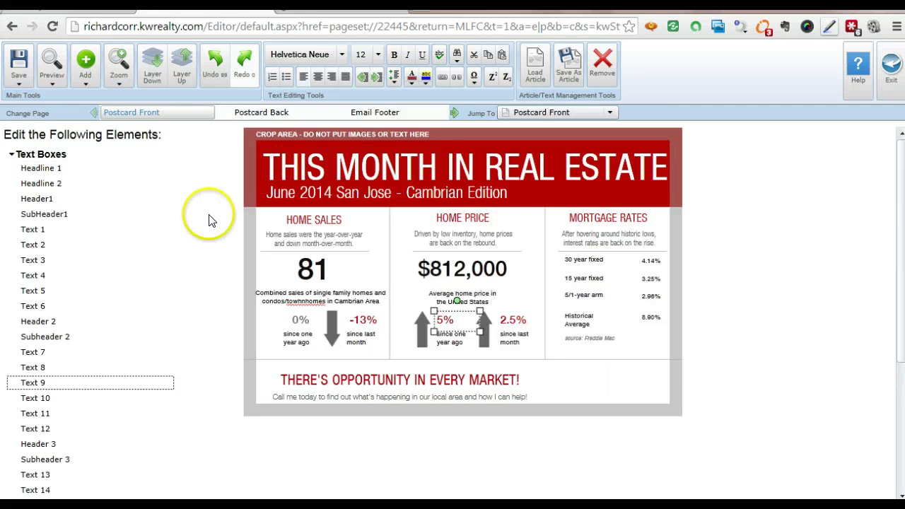
double_click(515, 321)
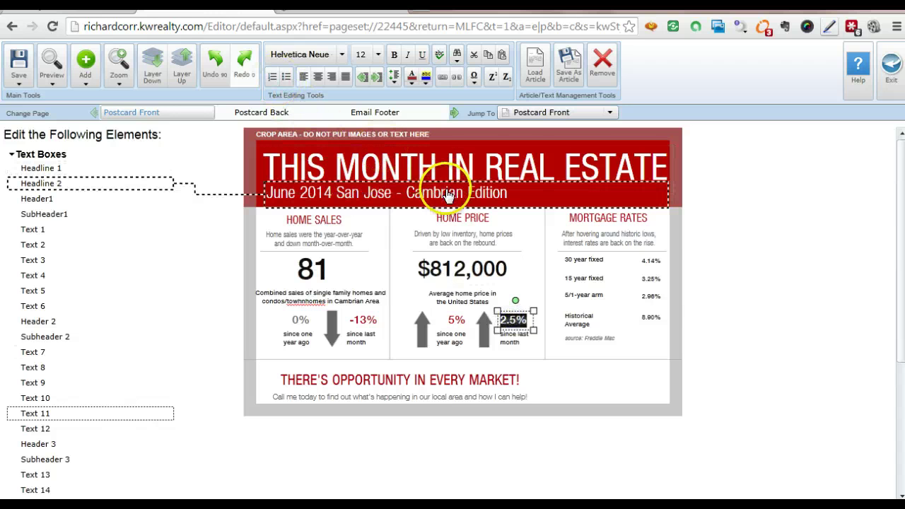
type("9")
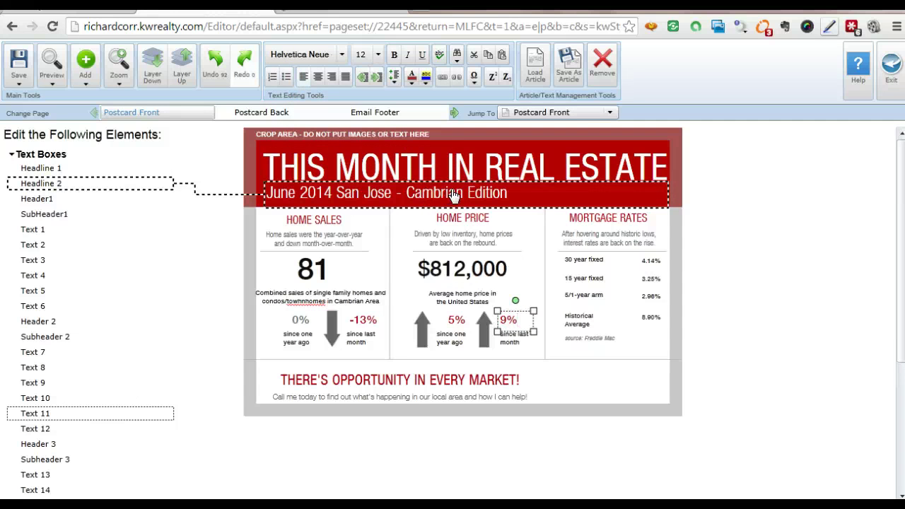
left_click(318, 76)
Copy the home price caption into Notepad and rewrite it as "Median combined price of single family/condo/townhomes in Cambrian Area"
left_click(438, 296)
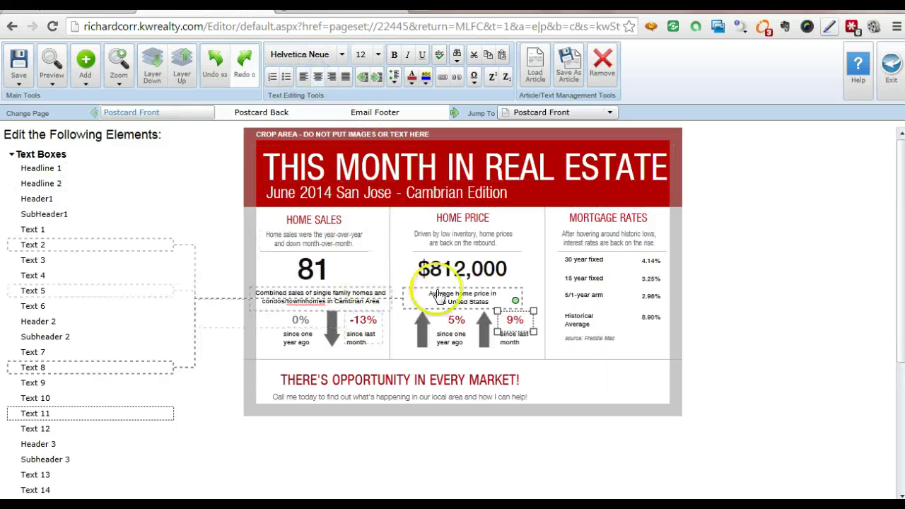
double_click(460, 300)
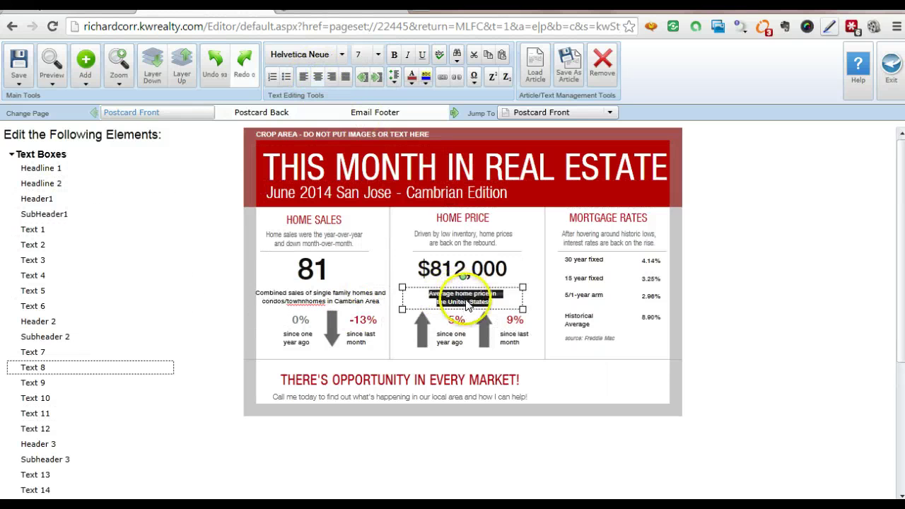
key("ctrl+c")
key("alt+Tab")
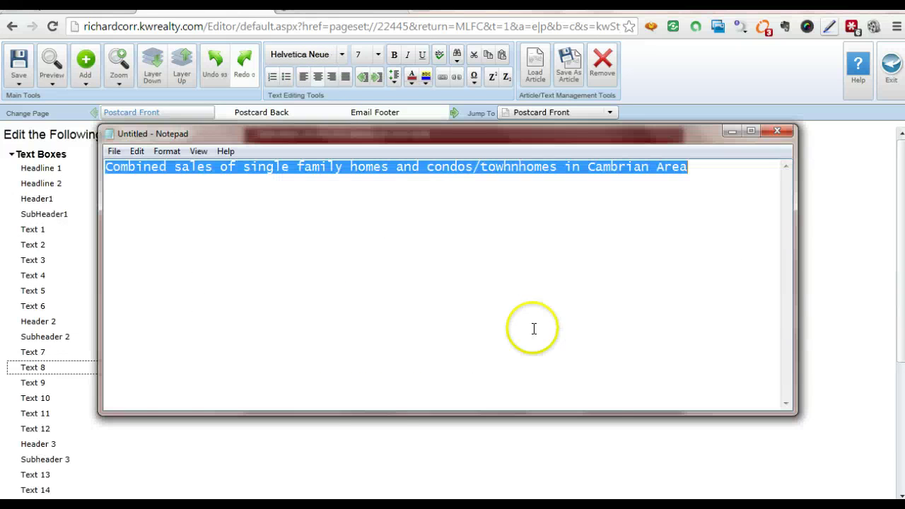
key("ctrl+v")
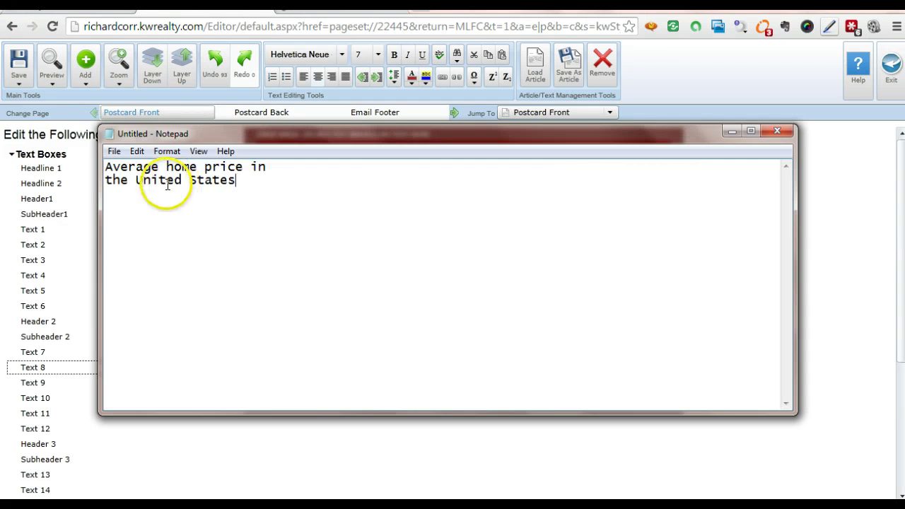
key("ctrl+a")
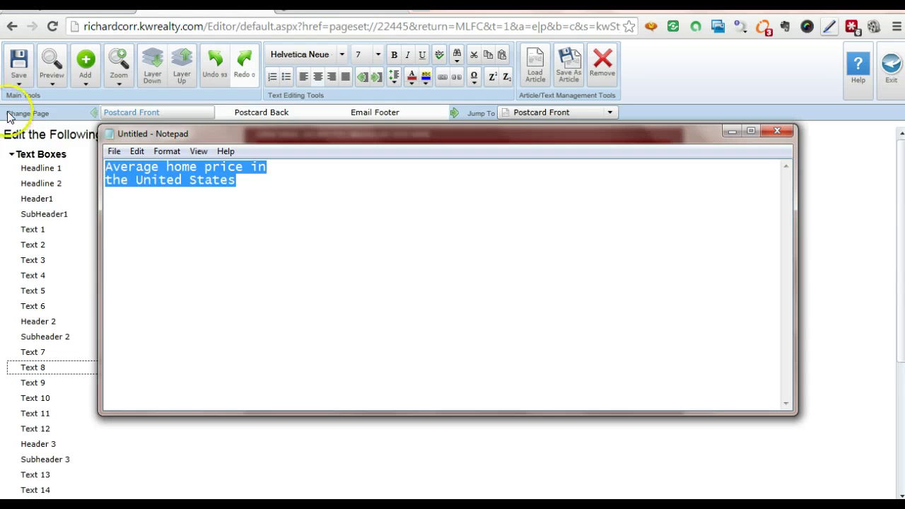
type("Median")
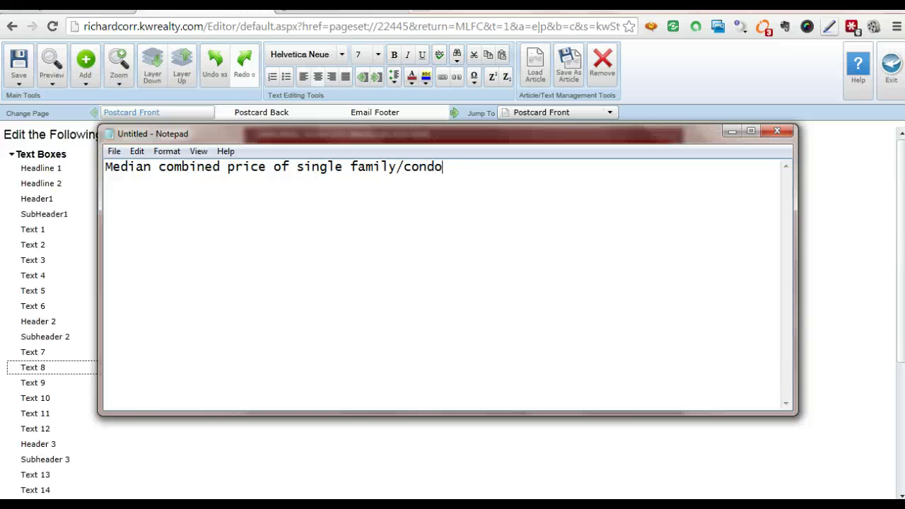
type("omes in Cambrian Area")
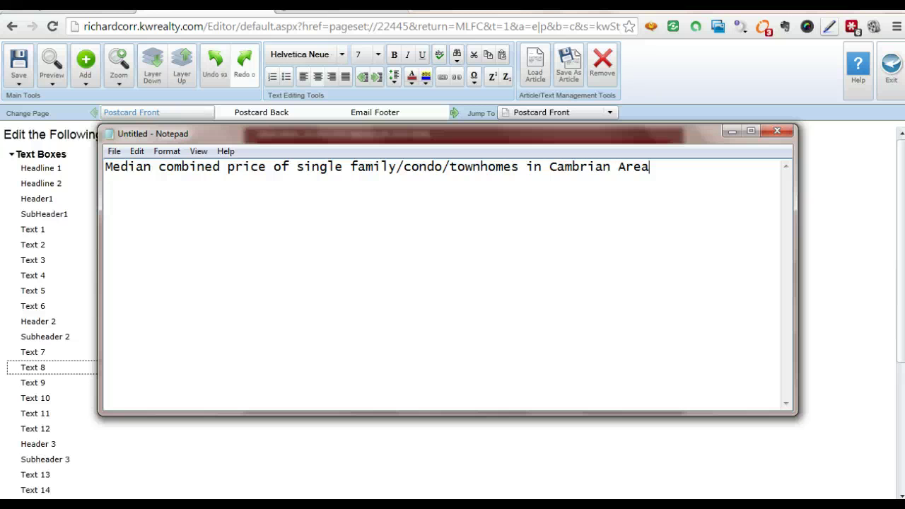
key("ctrl+a")
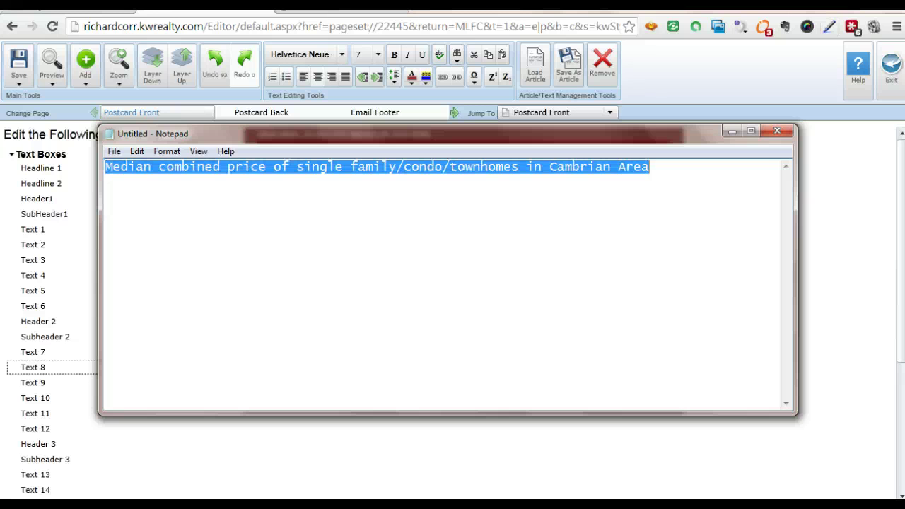
Back in the postcard editor, replace the home price caption with the rewritten text and widen its box to fit two lines
left_click(733, 132)
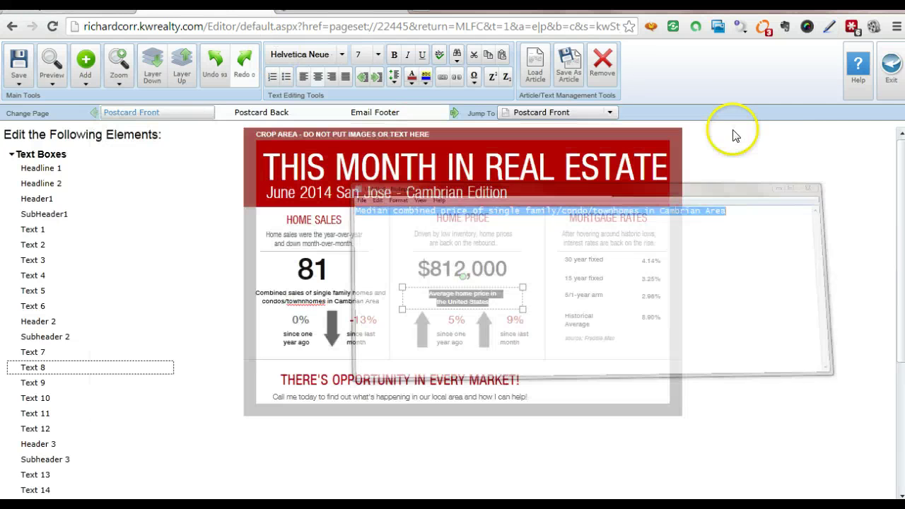
left_click(499, 300)
key("ctrl+a")
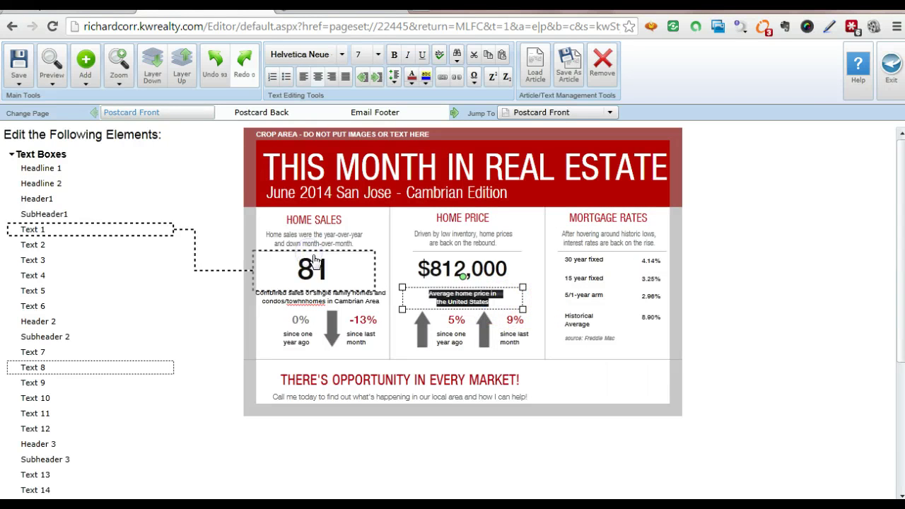
key("ctrl+v")
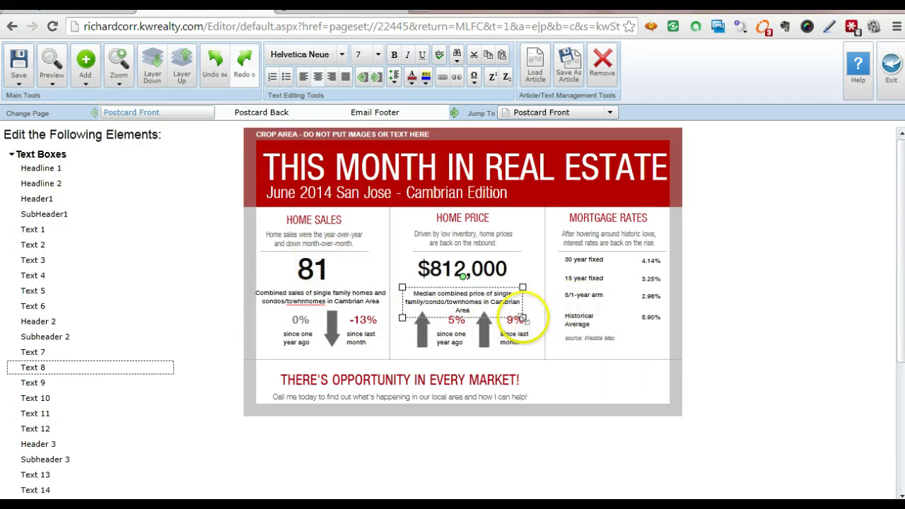
left_click_drag(523, 318, 541, 310)
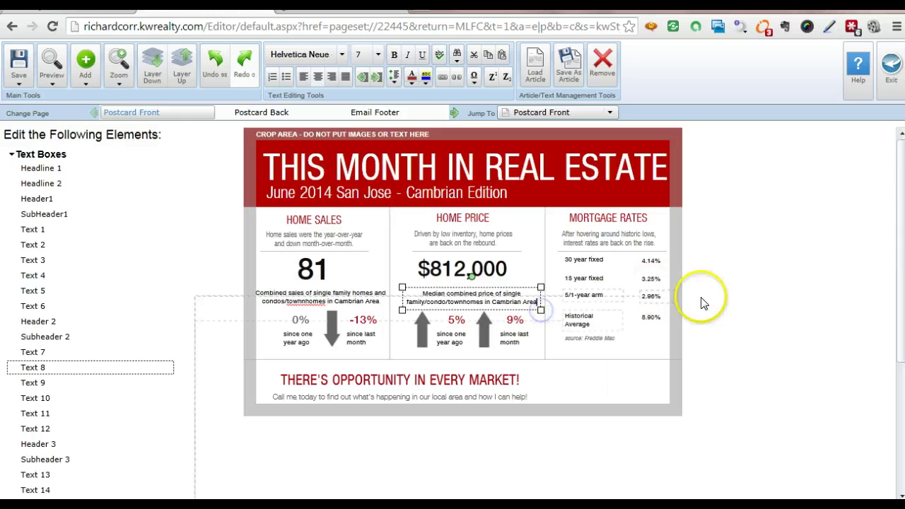
left_click(775, 312)
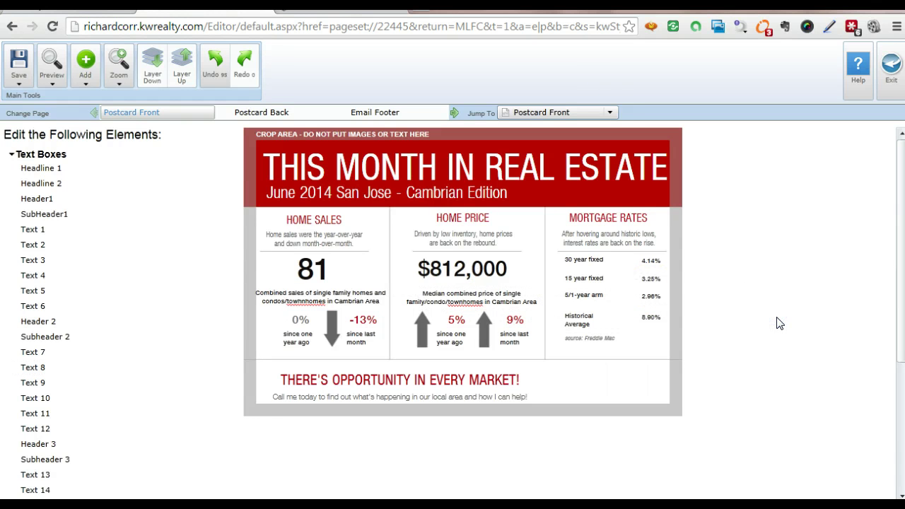
On the postcard back, set the agent's name in the contact information to font size 14
left_click(270, 114)
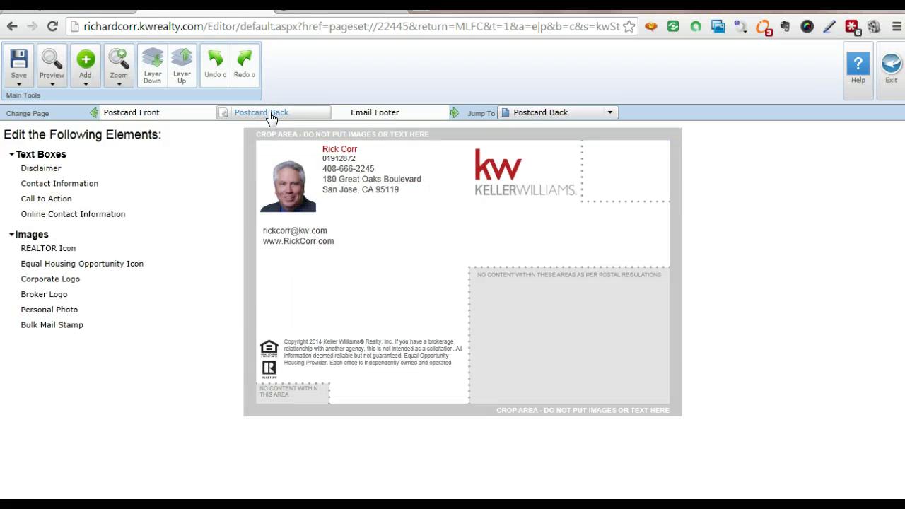
left_click(337, 151)
left_click(340, 163)
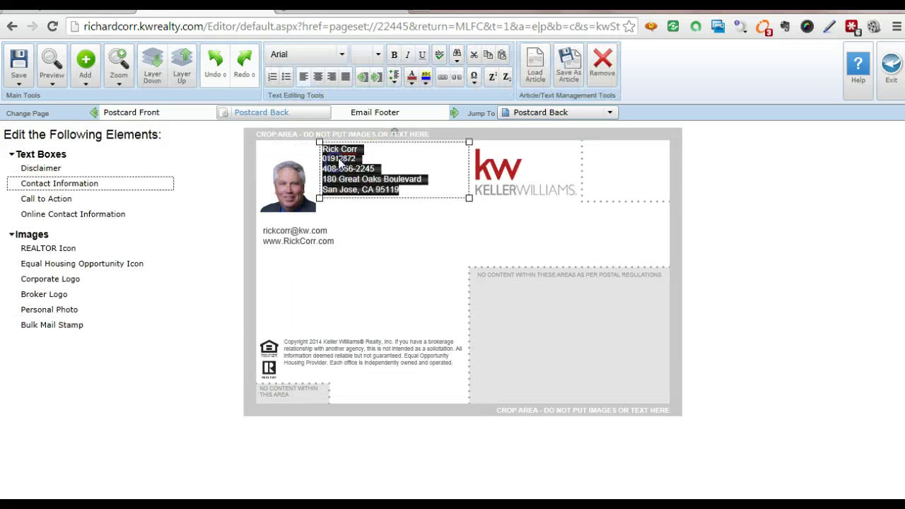
left_click(363, 148)
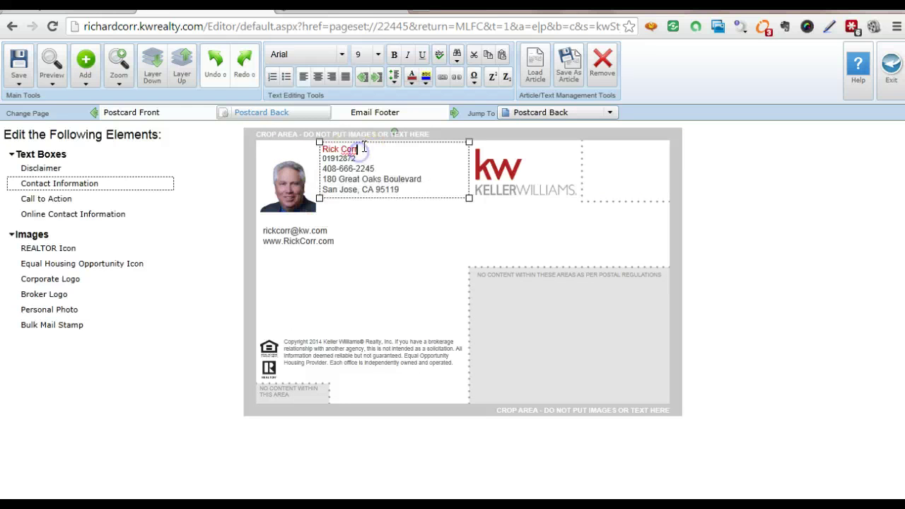
left_click(358, 54)
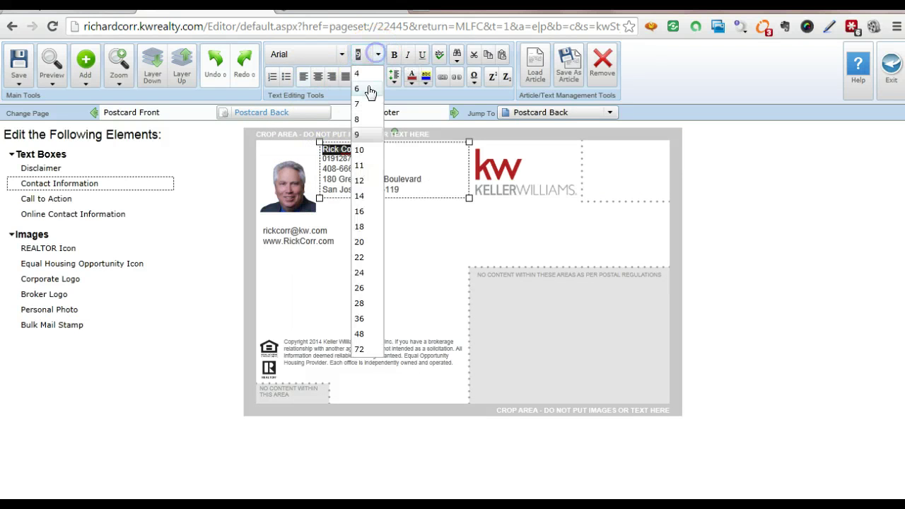
left_click(358, 196)
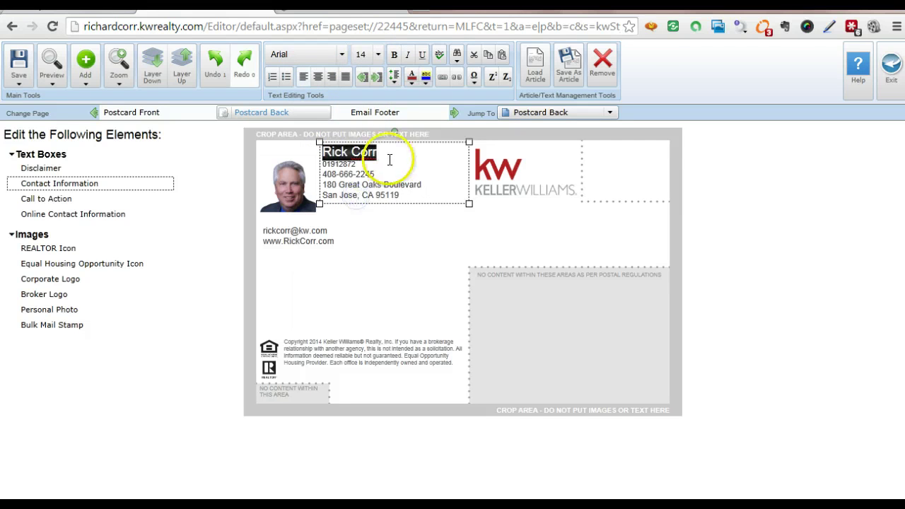
Set the phone number in the postcard back's contact information to font size 12
left_click_drag(379, 174, 342, 172)
left_click(376, 171)
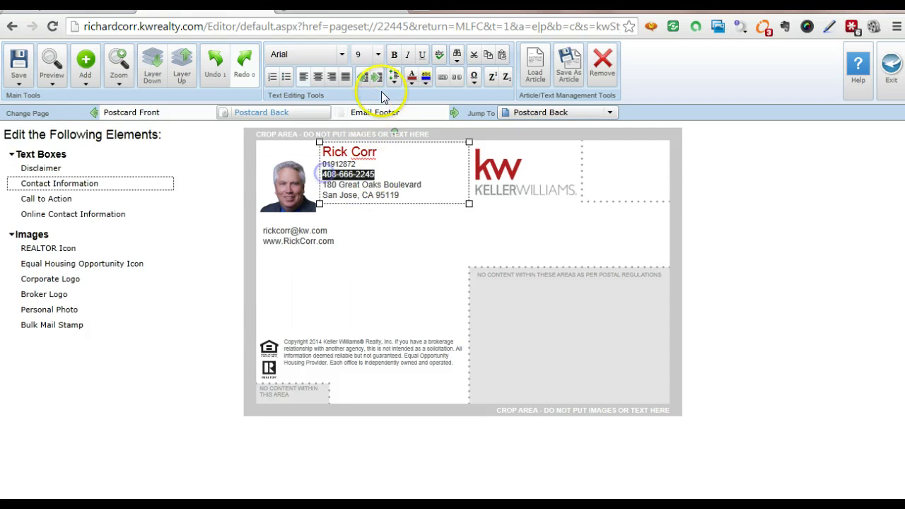
left_click(378, 55)
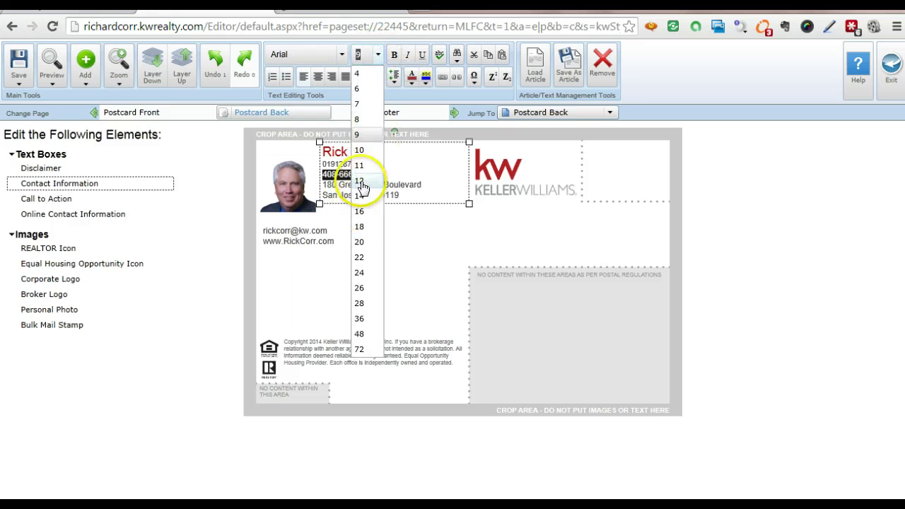
left_click(360, 181)
left_click(355, 167)
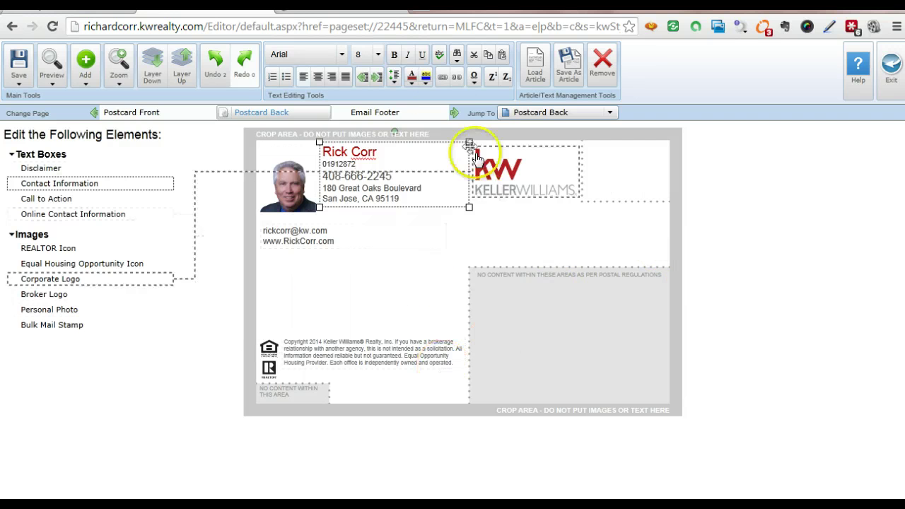
On the email footer page, set the agent's name in the contact information to font size 14
left_click(415, 114)
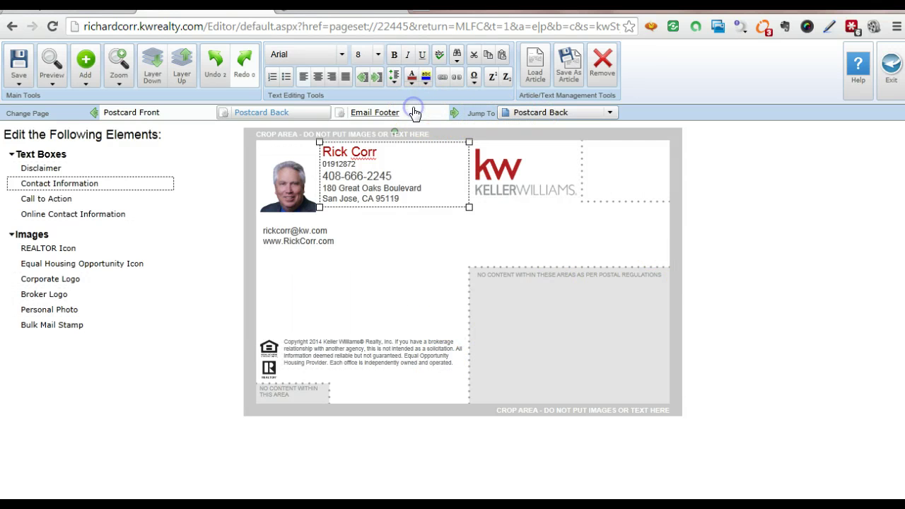
left_click(378, 115)
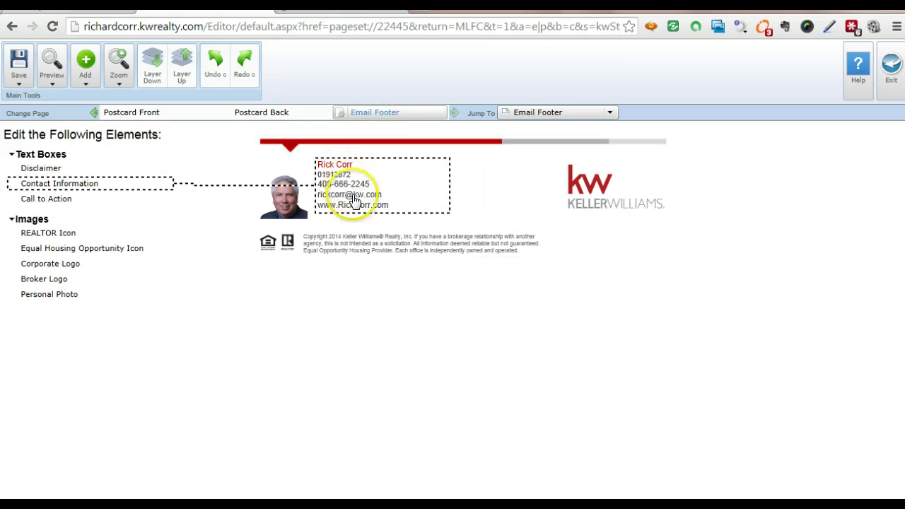
left_click(356, 169)
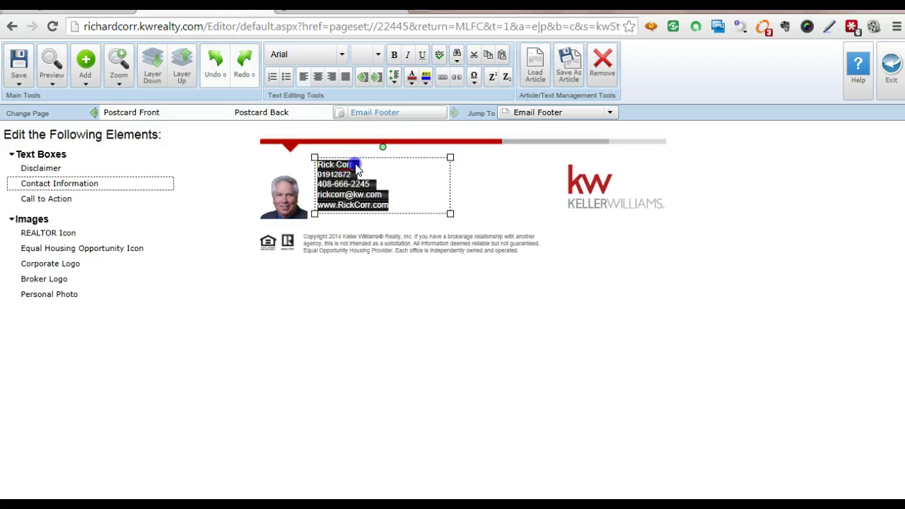
left_click(399, 167)
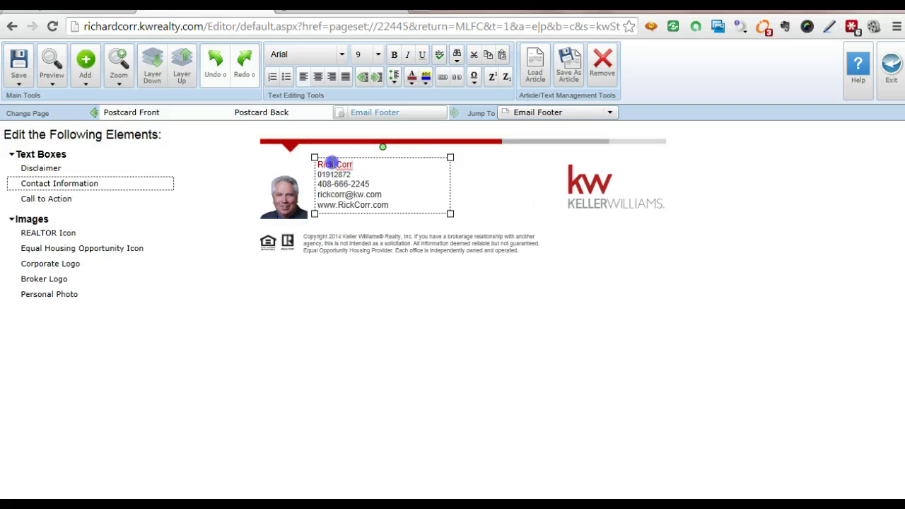
left_click(378, 55)
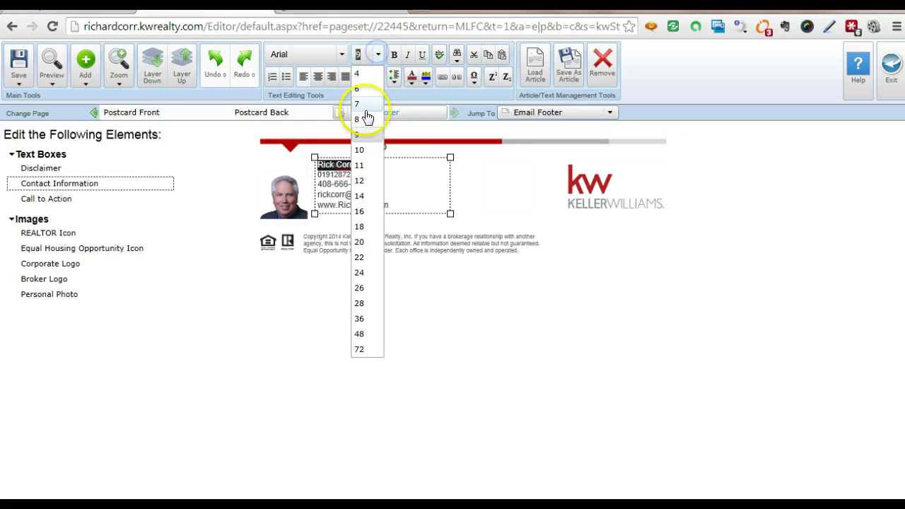
left_click(359, 196)
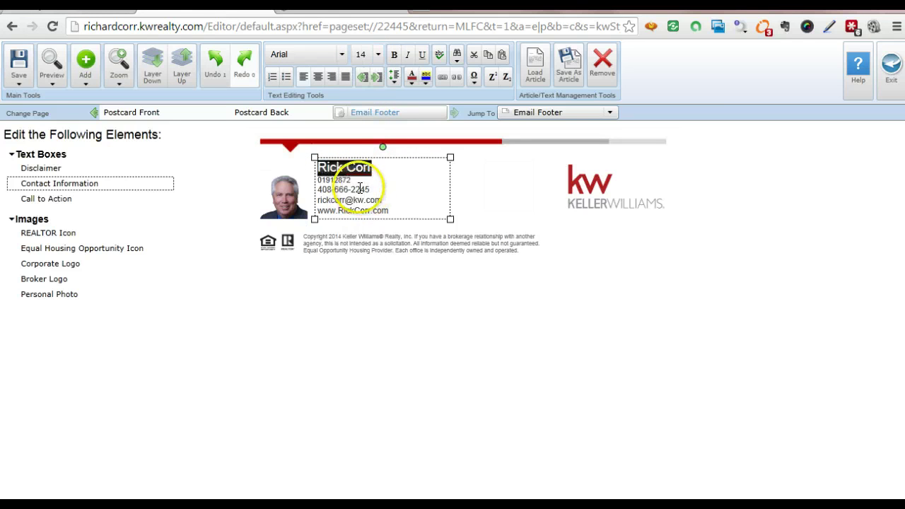
Set the phone number in the email footer's contact information to font size 12
left_click_drag(370, 189, 318, 189)
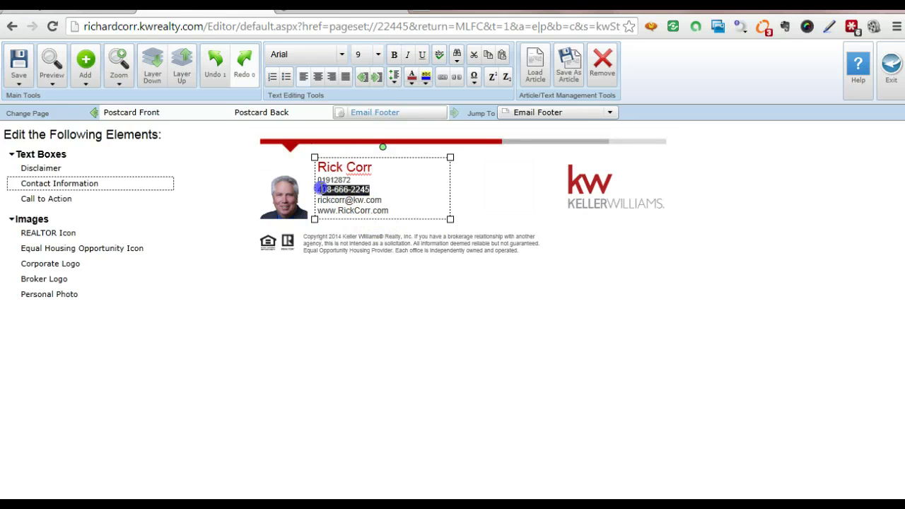
left_click(378, 54)
left_click(362, 183)
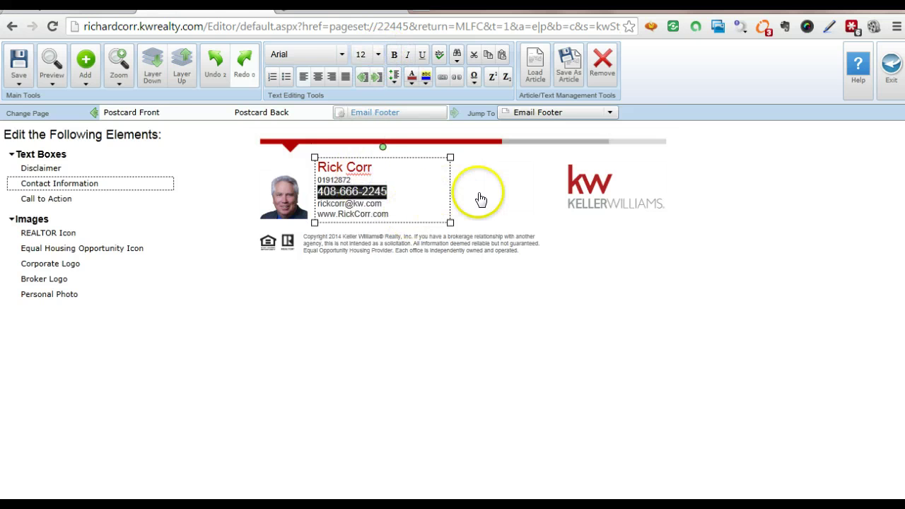
left_click(481, 194)
left_click(442, 210)
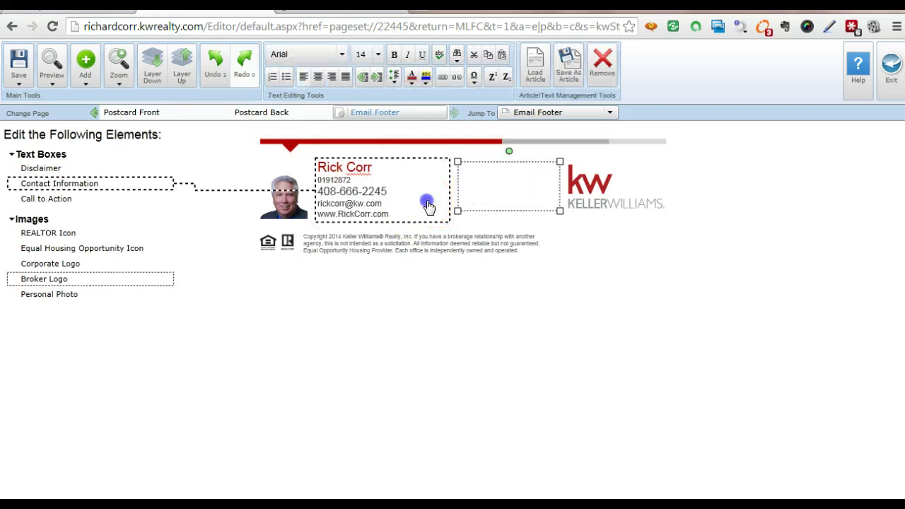
Remove the empty broker logo image from the email footer
left_click(472, 207)
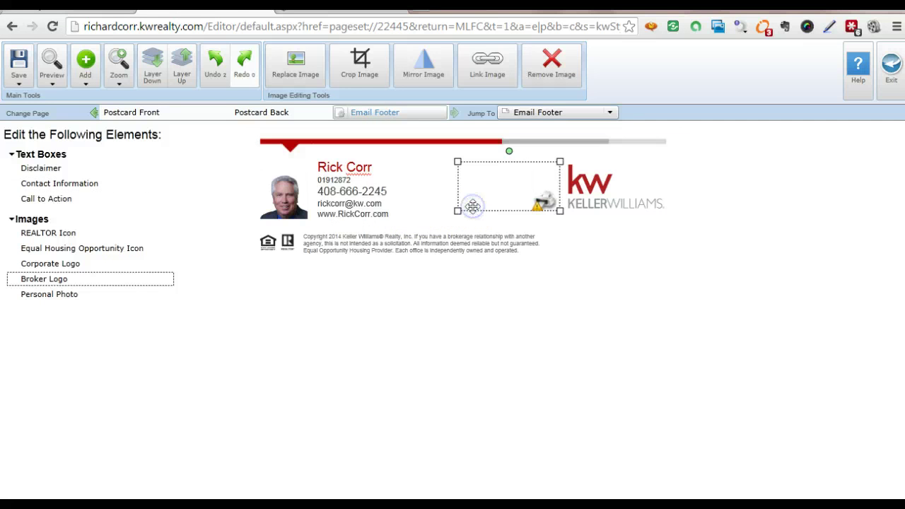
left_click(552, 68)
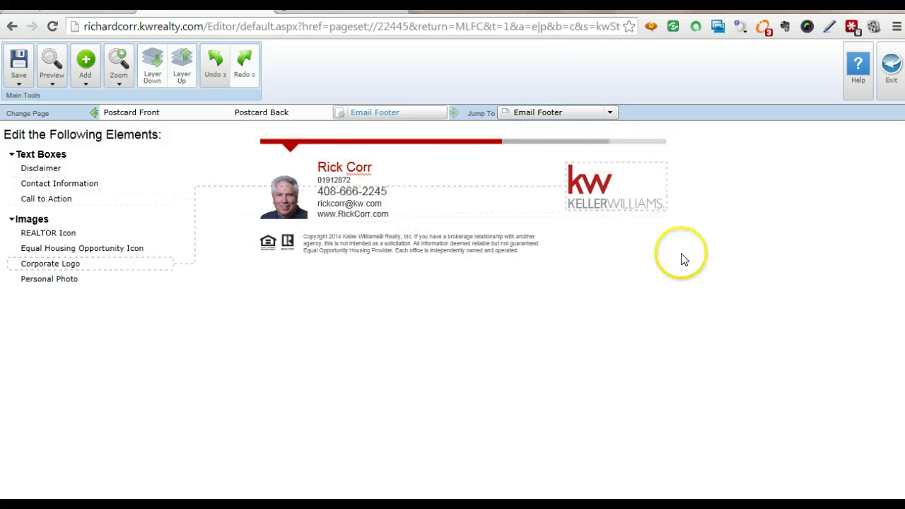
Save the customized postcard under the name "TMIRE June Cambrian" and keep the editor open
left_click(18, 81)
left_click(22, 115)
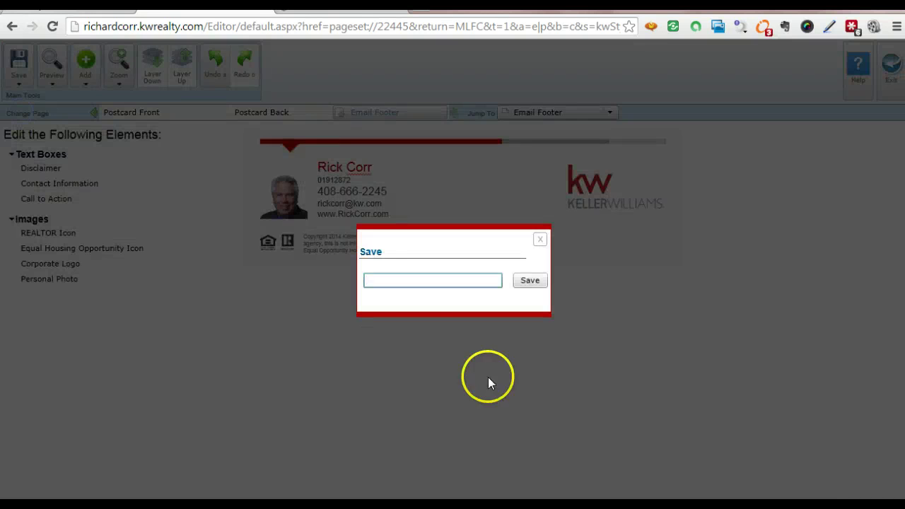
type("T")
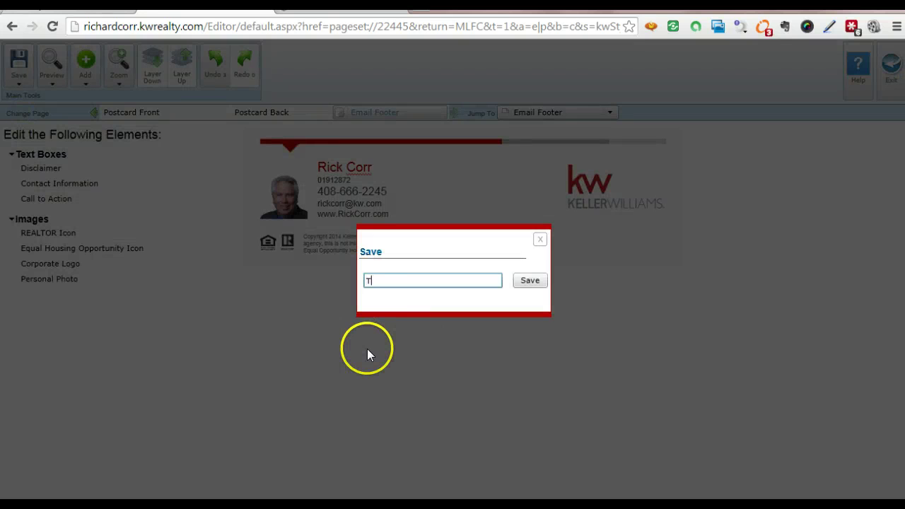
type("MIRE June Cambrian")
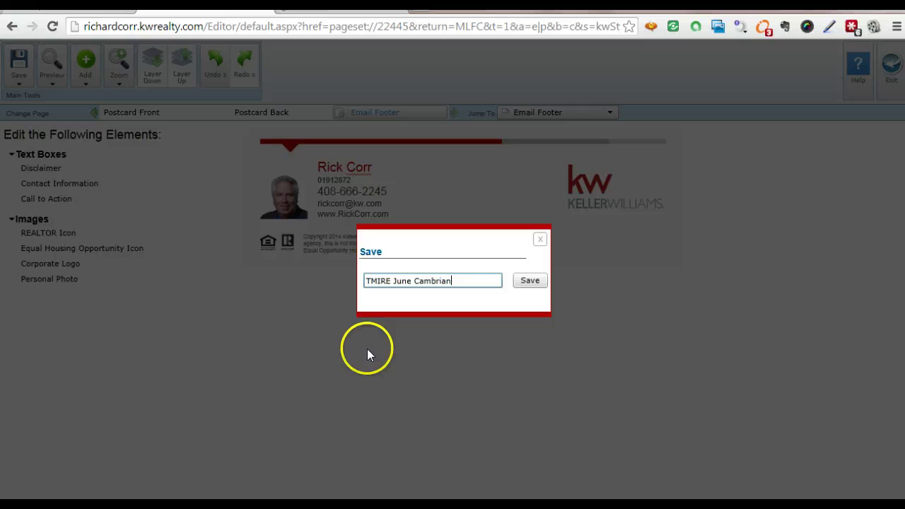
left_click(530, 280)
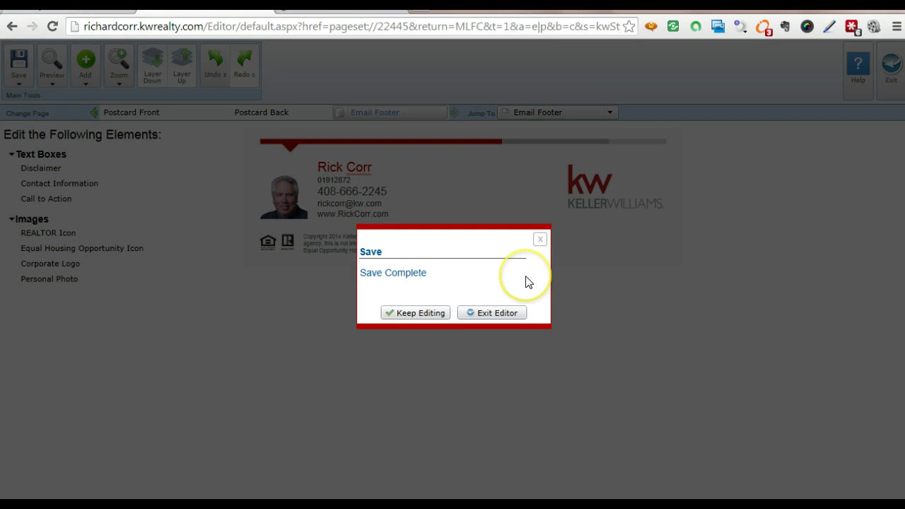
left_click(418, 313)
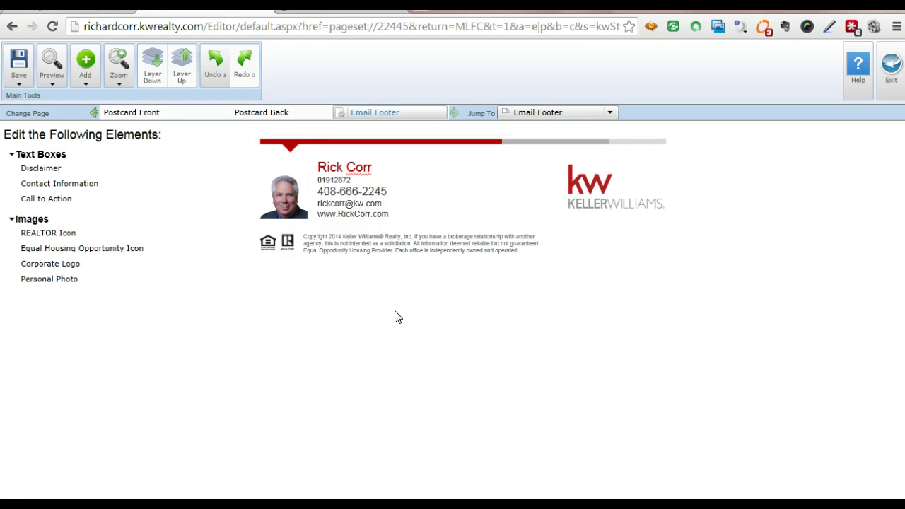
Exit the postcard editor and return to the campaign's delivery options
left_click(894, 78)
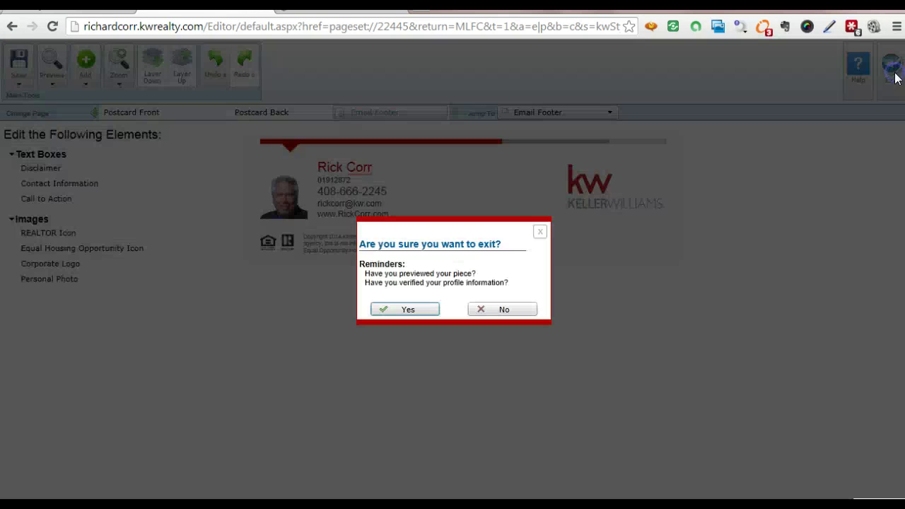
left_click(409, 310)
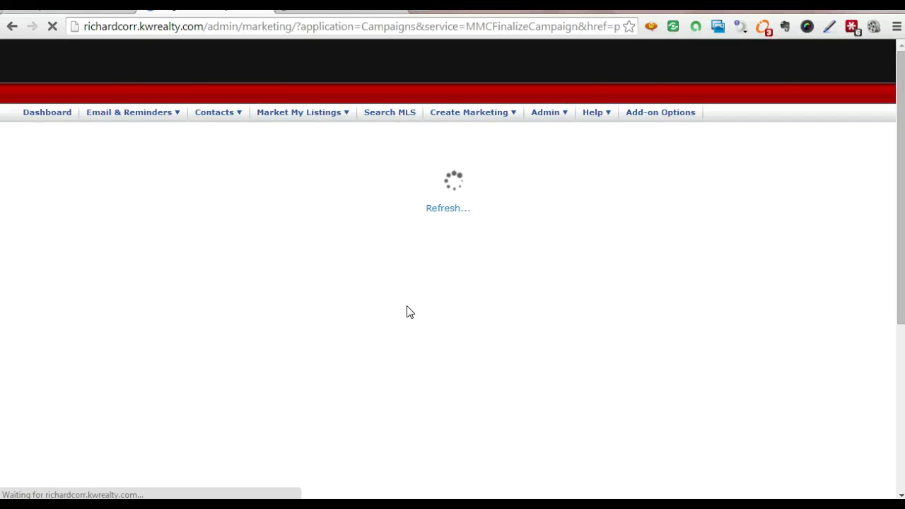
left_click(413, 311)
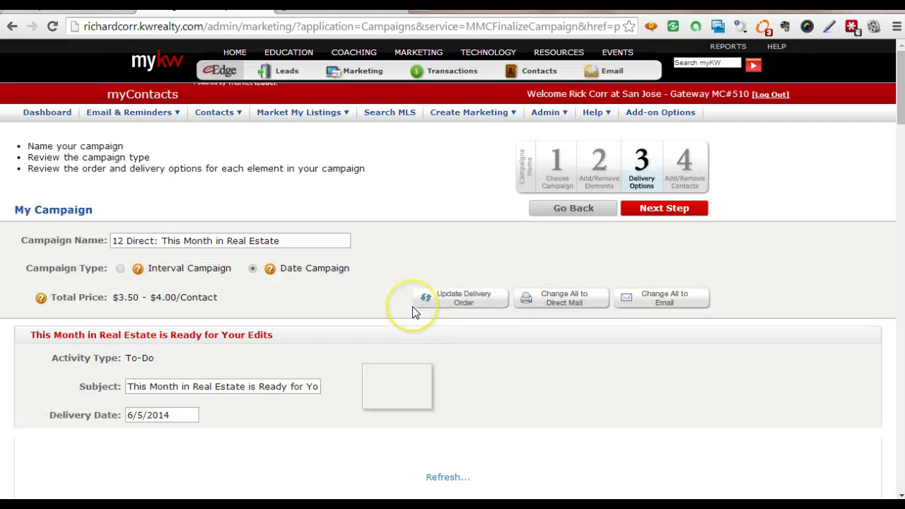
Preview the June Edition of This Month in Real Estate in the campaign and check the edited layout
scroll(288, 297, "down", 3)
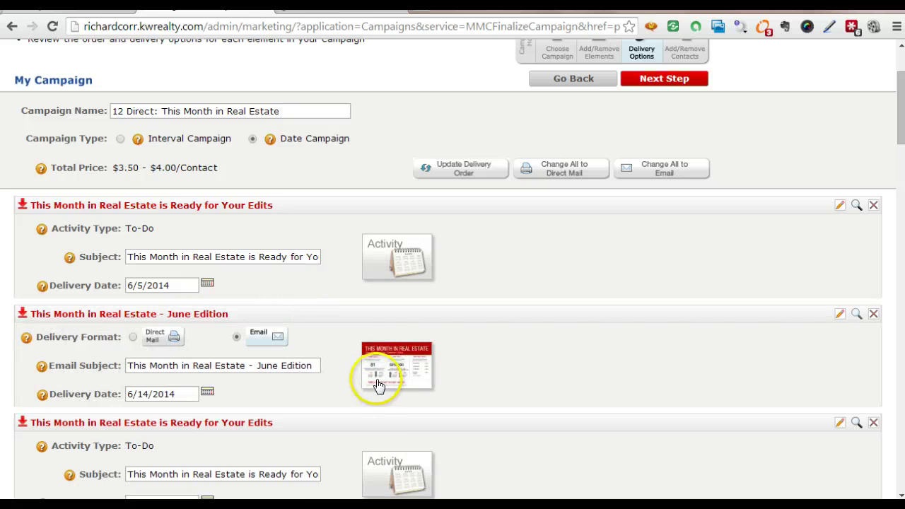
left_click(387, 373)
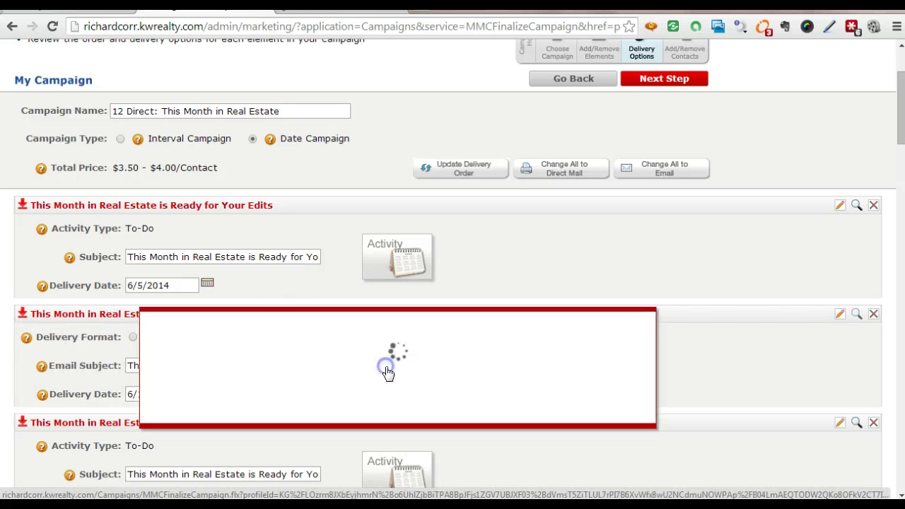
scroll(697, 287, "down", 2)
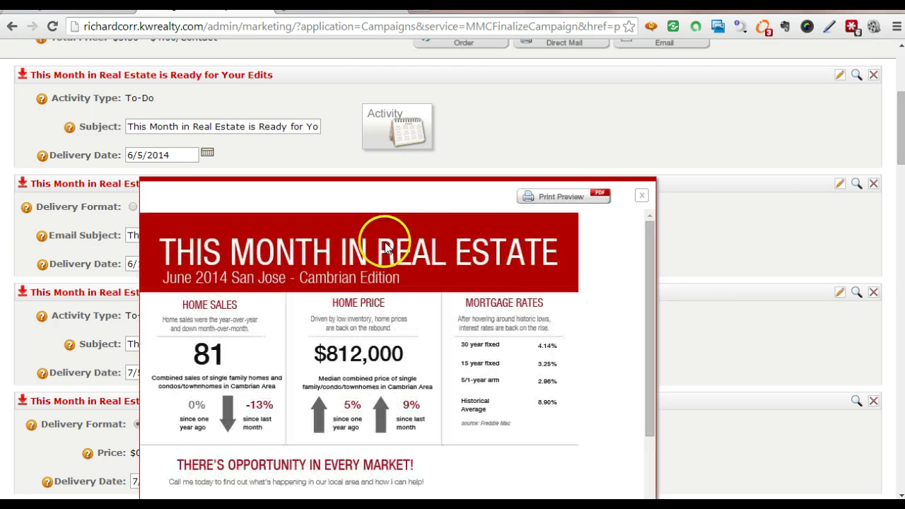
scroll(677, 264, "down", 2)
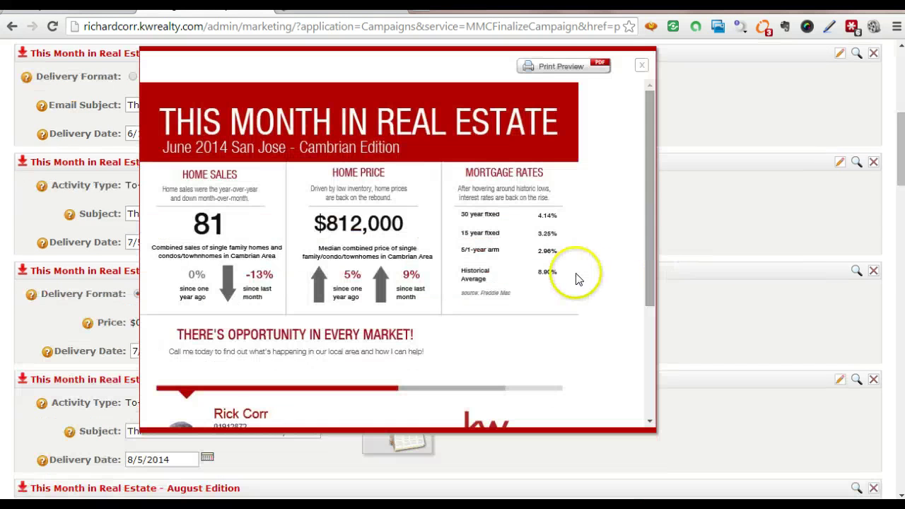
Generate the print preview PDF and download it to the Desktop as "sa_template Cambrian"
left_click(572, 68)
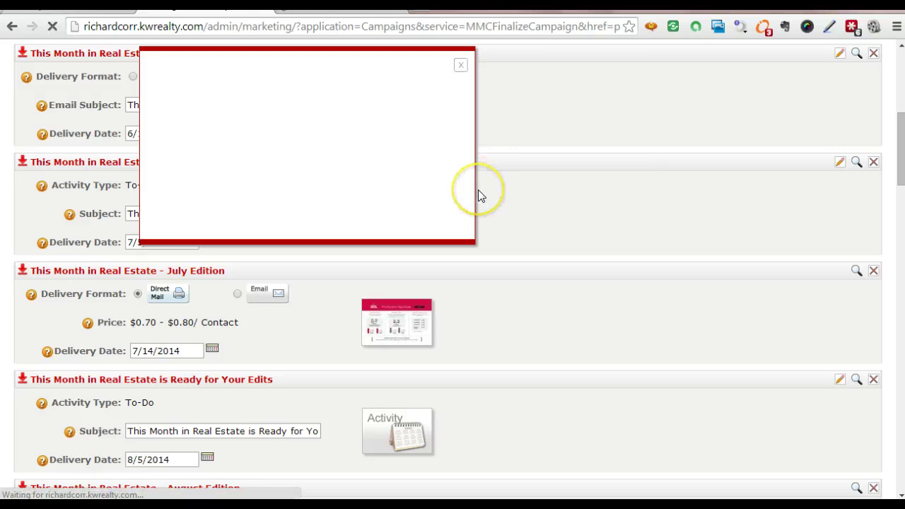
left_click(390, 119)
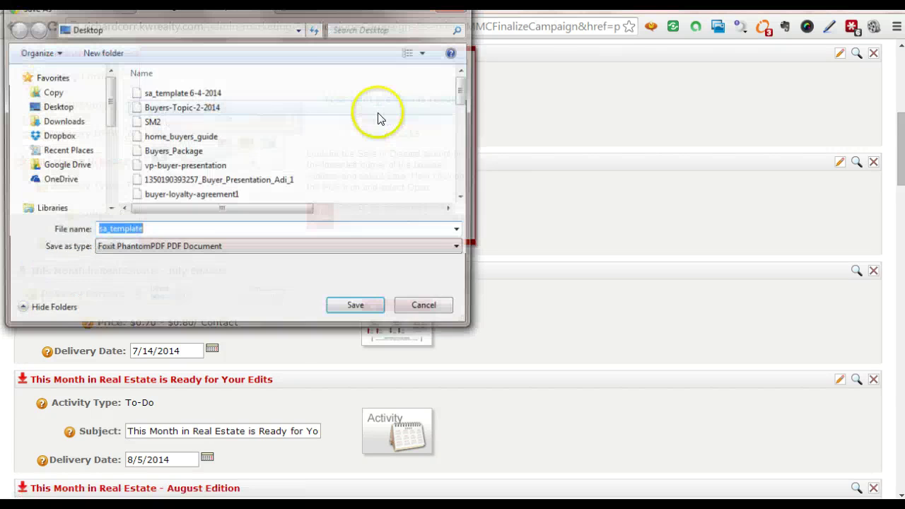
left_click(227, 229)
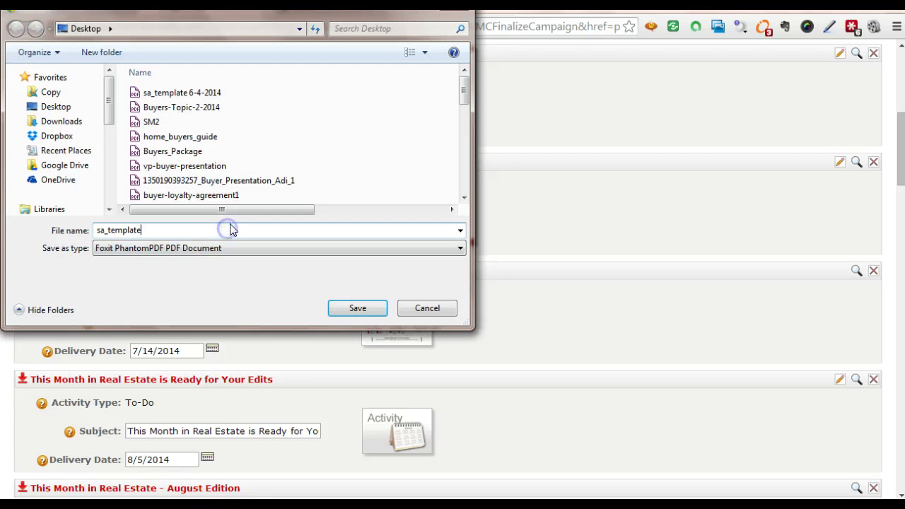
type("Cambr")
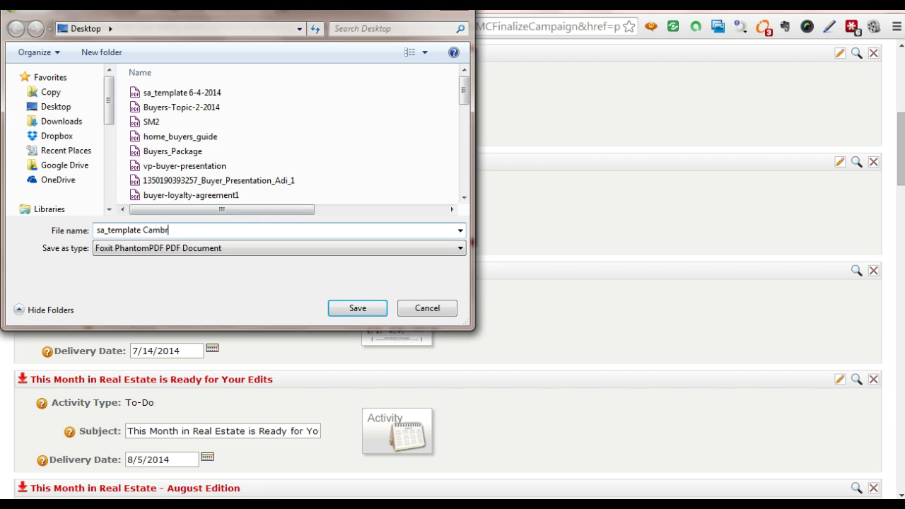
type("ian")
left_click(350, 307)
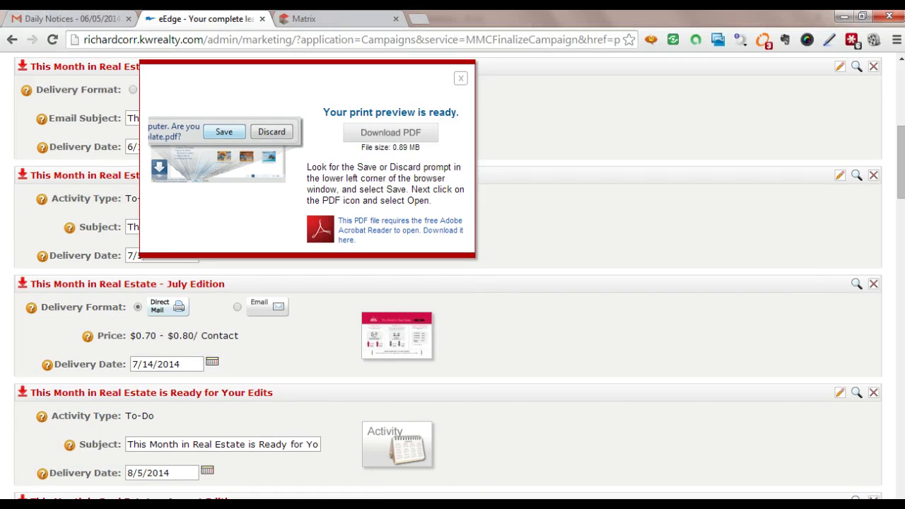
Open the downloaded PDF in the browser and save a copy to the Desktop as "sa_template Cambrian (1)"
left_click(71, 503)
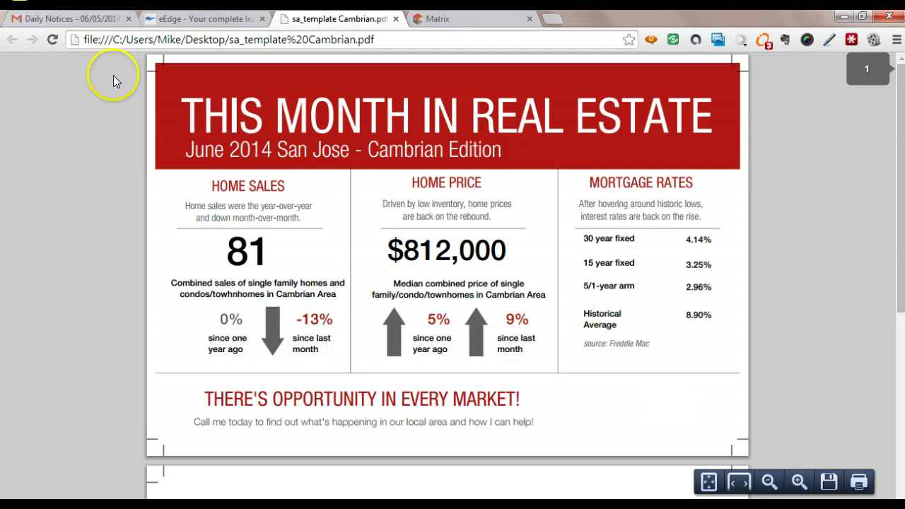
left_click(829, 482)
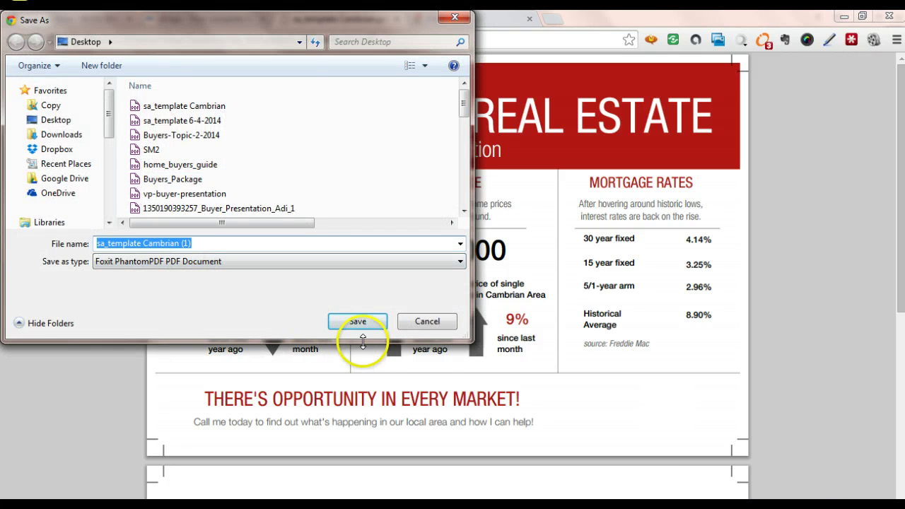
left_click(354, 320)
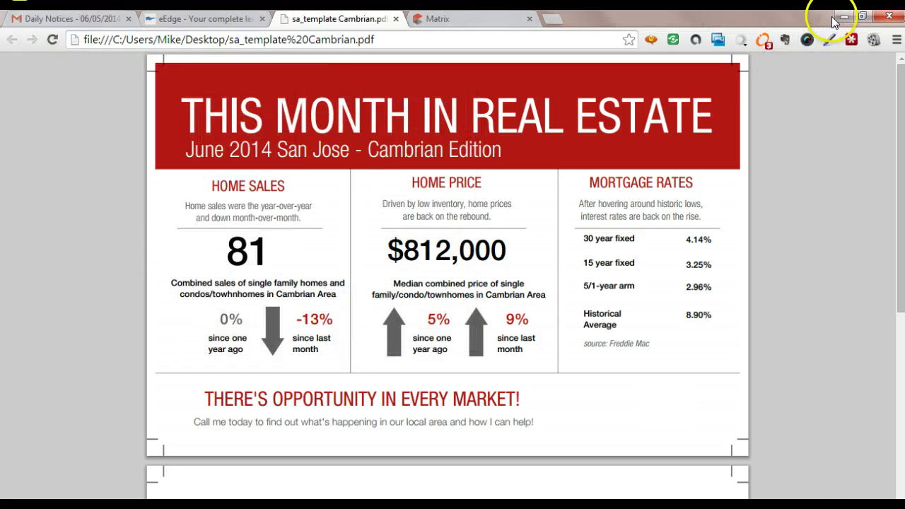
Minimize the browser and spreadsheet, and open "sa_template Cambrian (1)" from the desktop in Foxit PhantomPDF with its file options showing
left_click(844, 16)
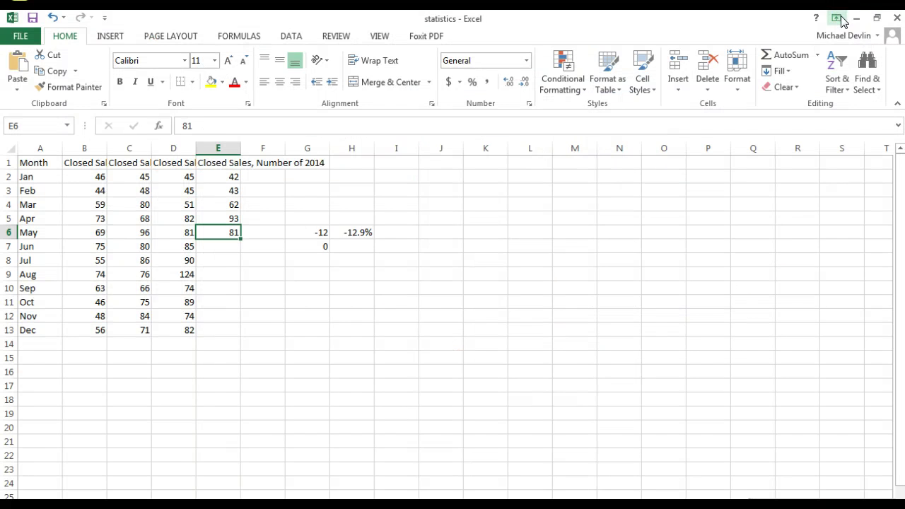
left_click(856, 17)
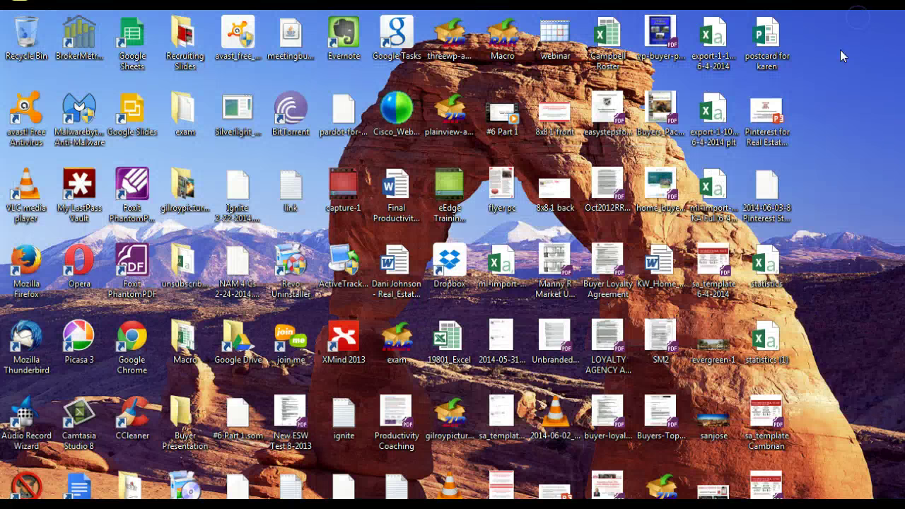
left_click(766, 486)
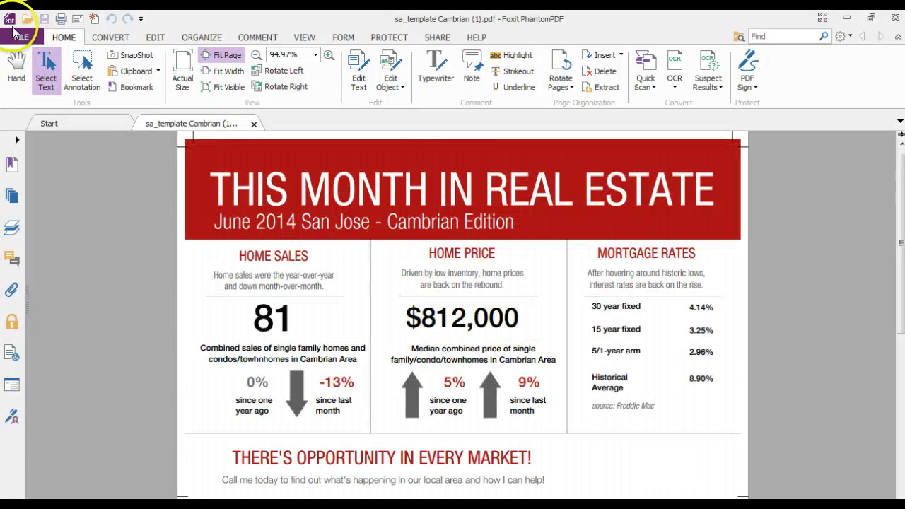
left_click(13, 36)
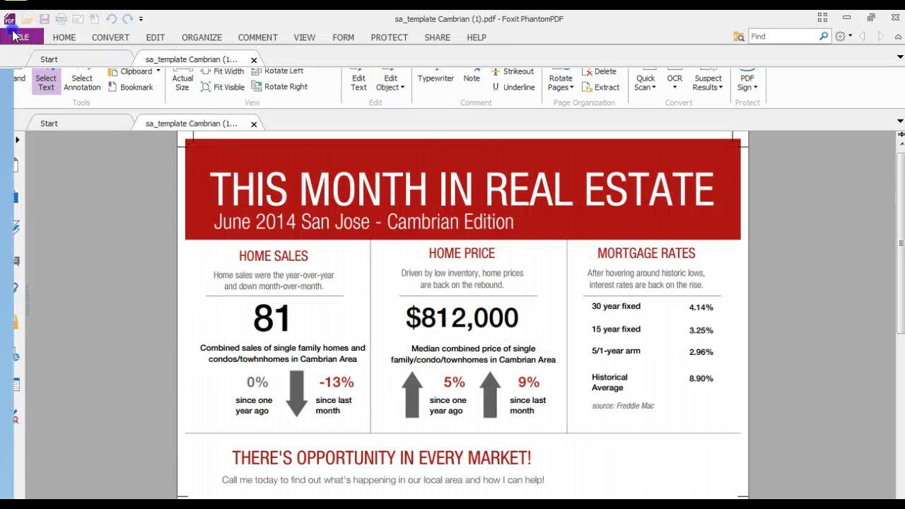
left_click(28, 174)
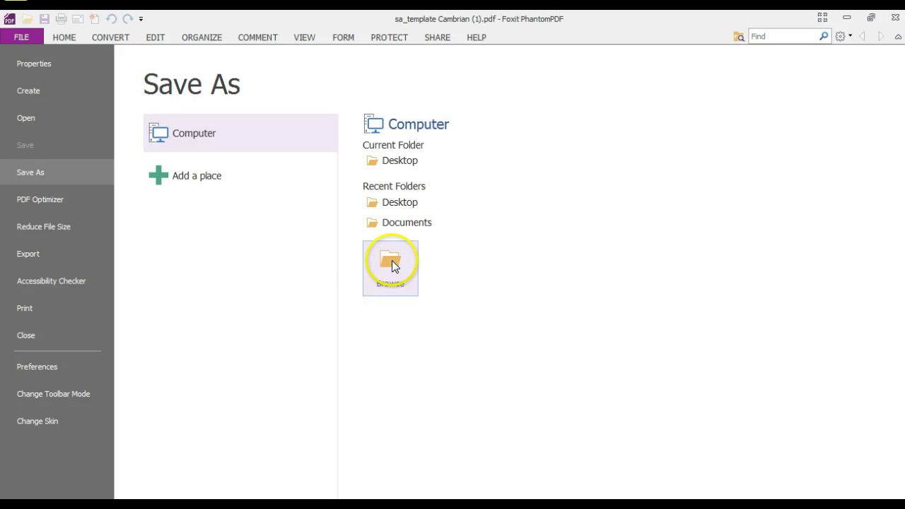
left_click(401, 161)
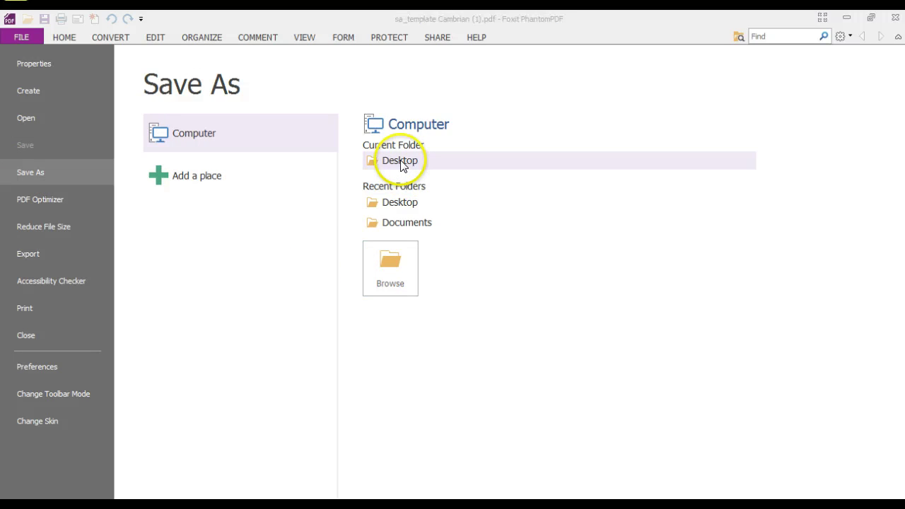
left_click(192, 263)
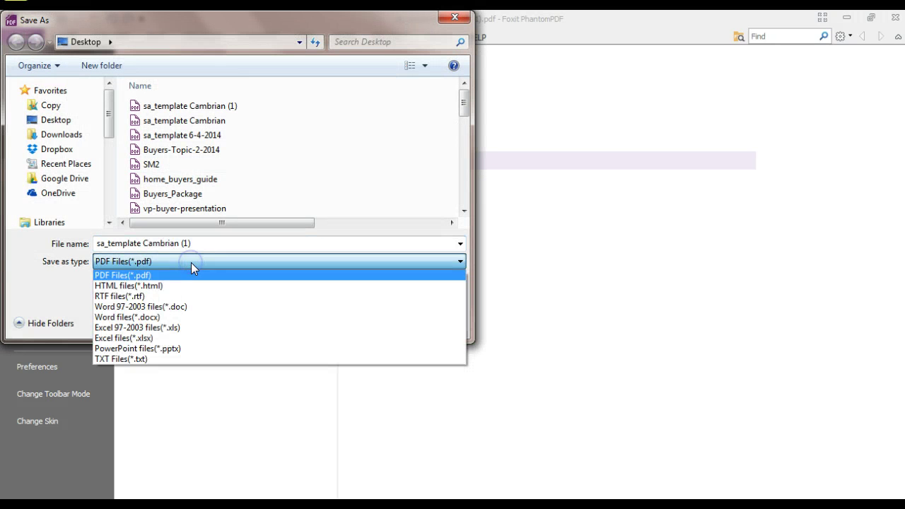
left_click(191, 262)
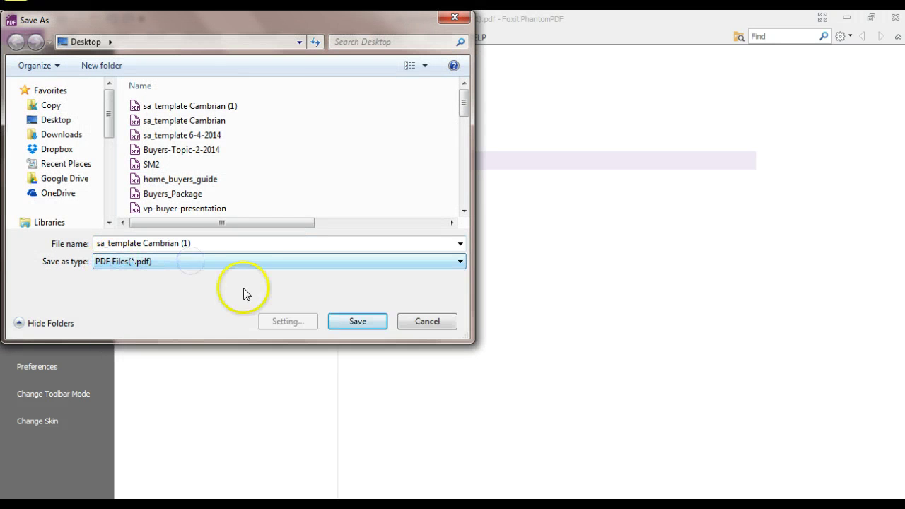
left_click(420, 319)
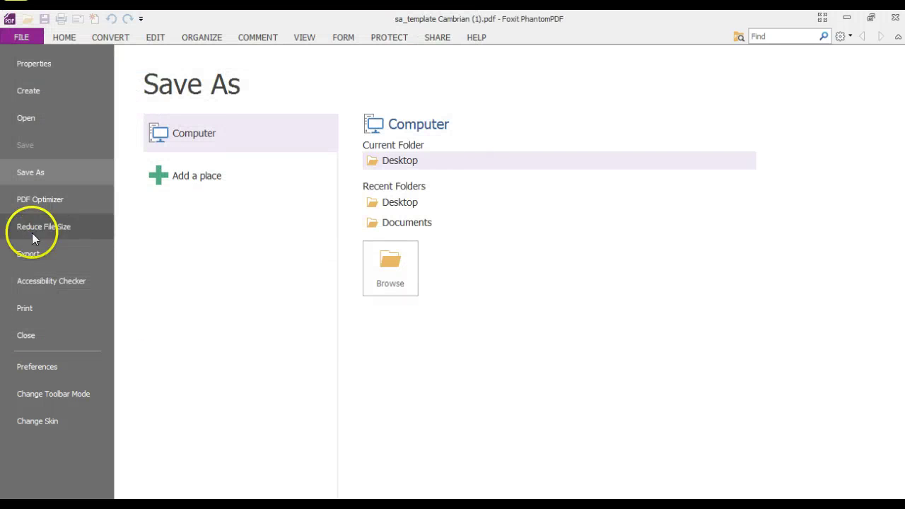
Export all pages of the PDF as PNG images to the Desktop under the name "sa_template Cambrian (1)"
left_click(24, 254)
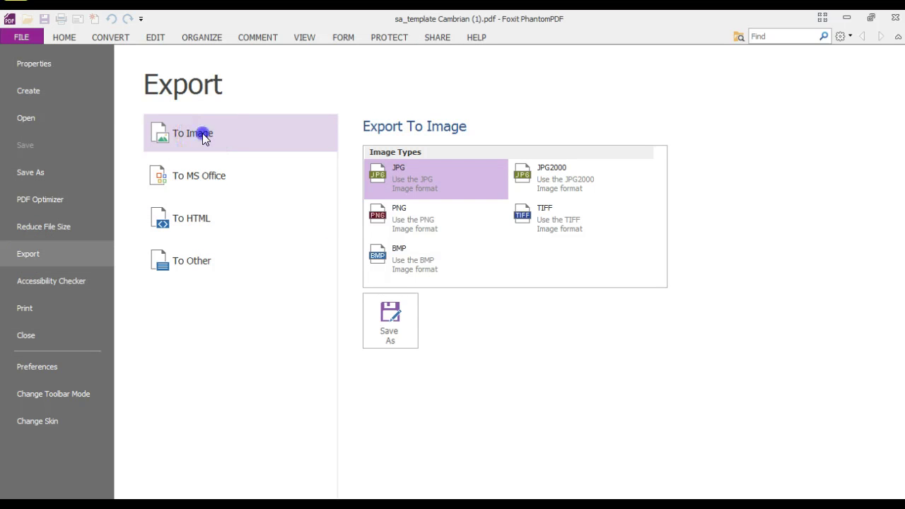
left_click(407, 222)
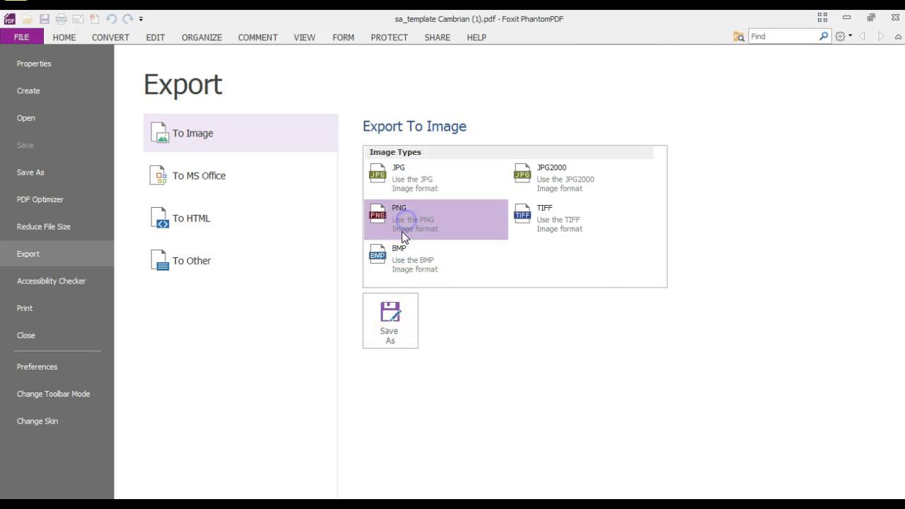
left_click(392, 315)
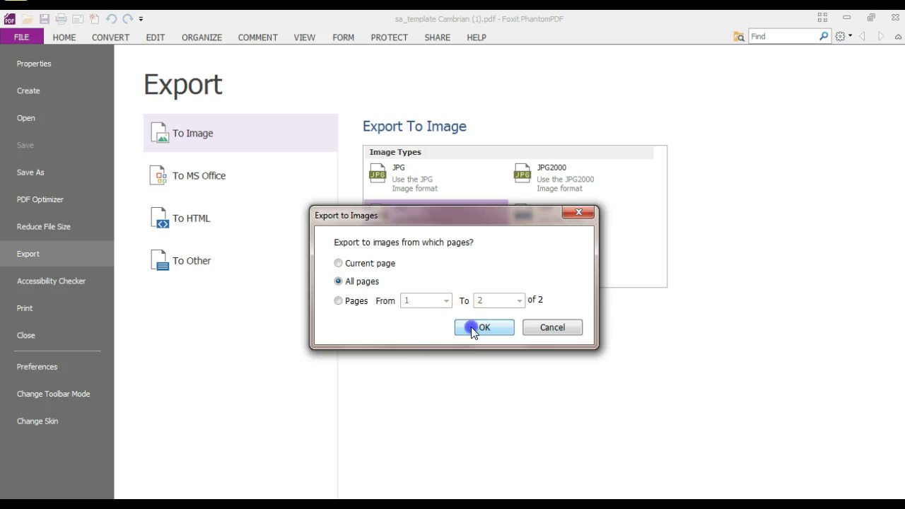
left_click(471, 326)
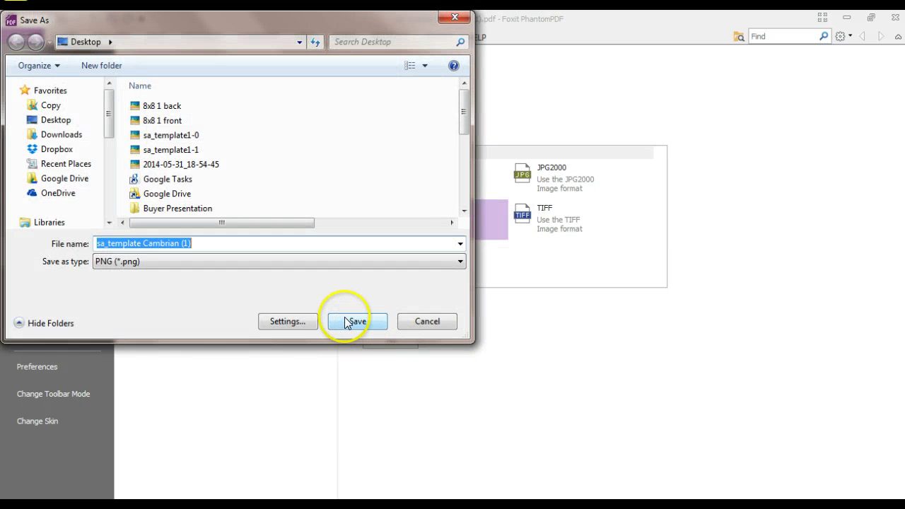
left_click(346, 323)
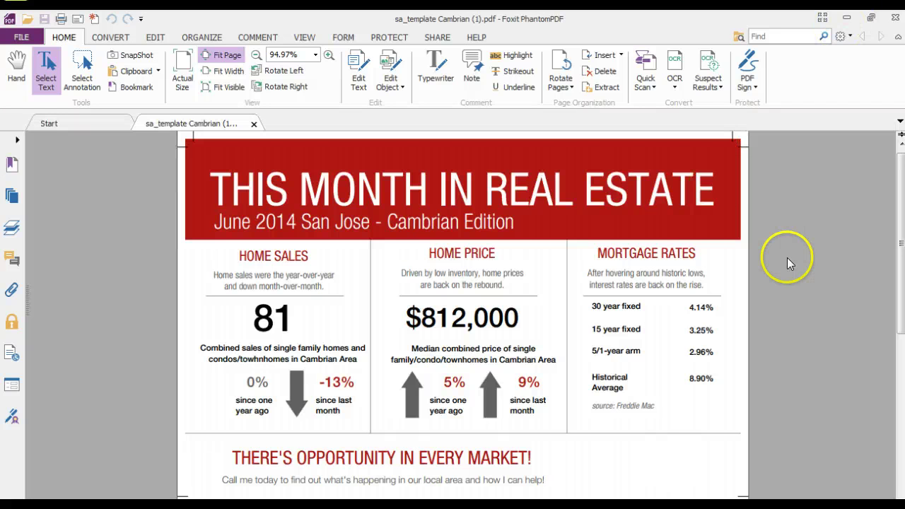
Minimize Foxit PhantomPDF and view the exported Page2 and Page1 PNG images from the desktop, closing each preview
left_click(846, 17)
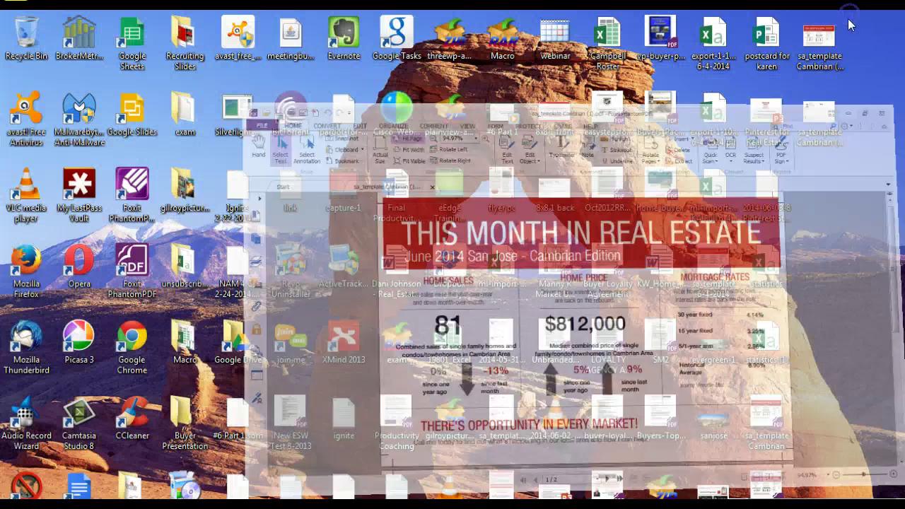
left_click(814, 115)
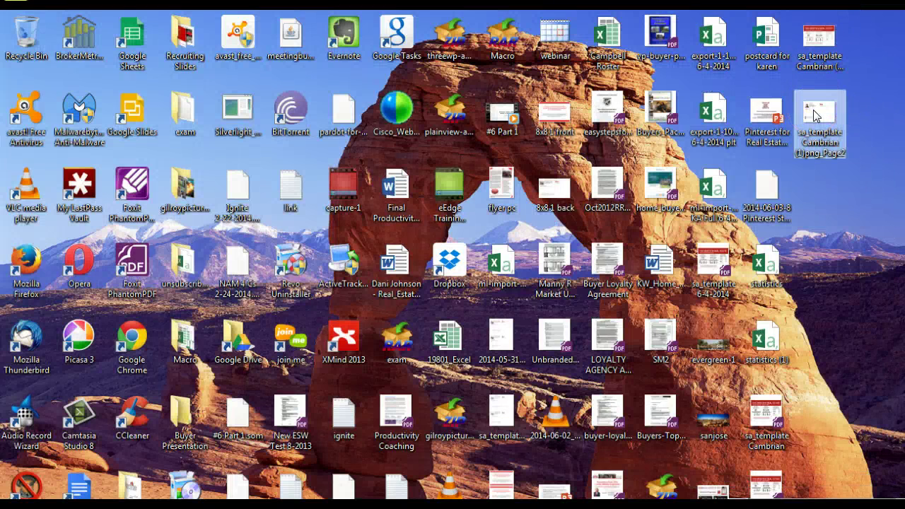
double_click(824, 147)
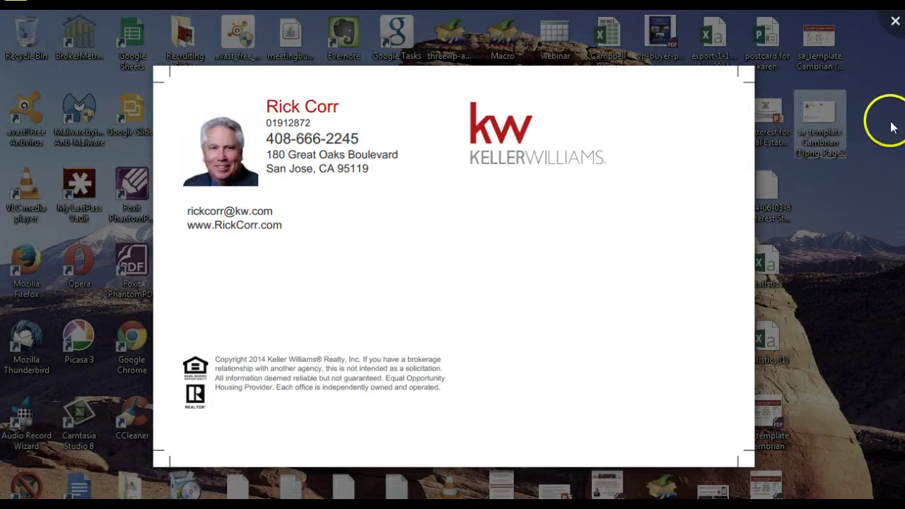
left_click(895, 26)
double_click(817, 41)
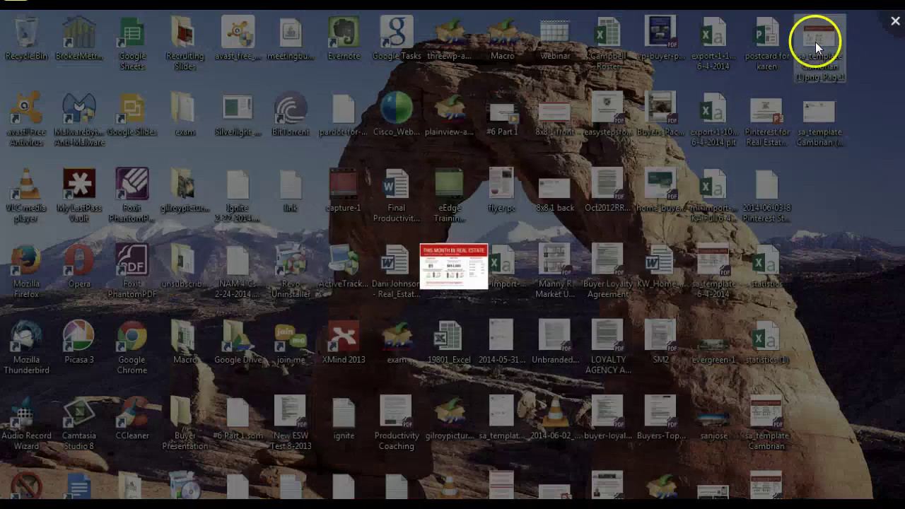
left_click(895, 24)
left_click(821, 112)
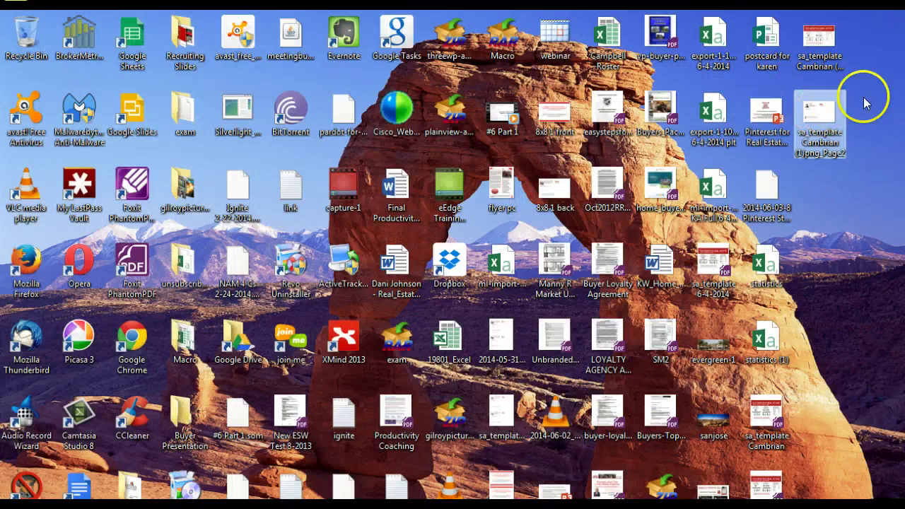
left_click(822, 200)
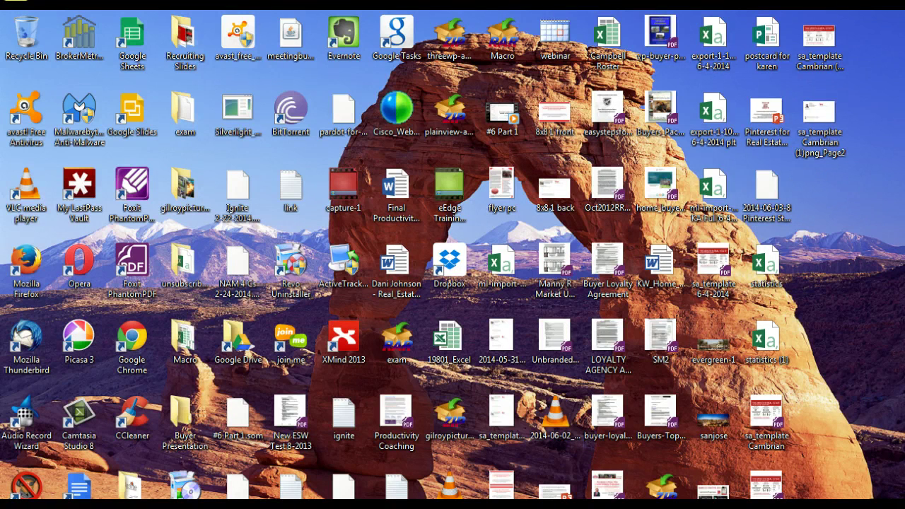
Open Publisher 2013, search its templates for "postcard" and create a publication from Business postcard (8.5 x 5.5, Civic design)
key("super")
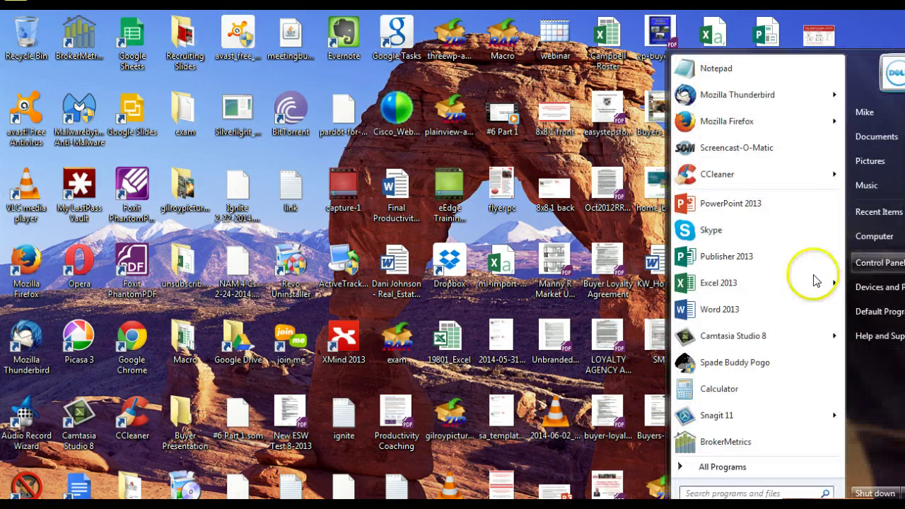
left_click(731, 259)
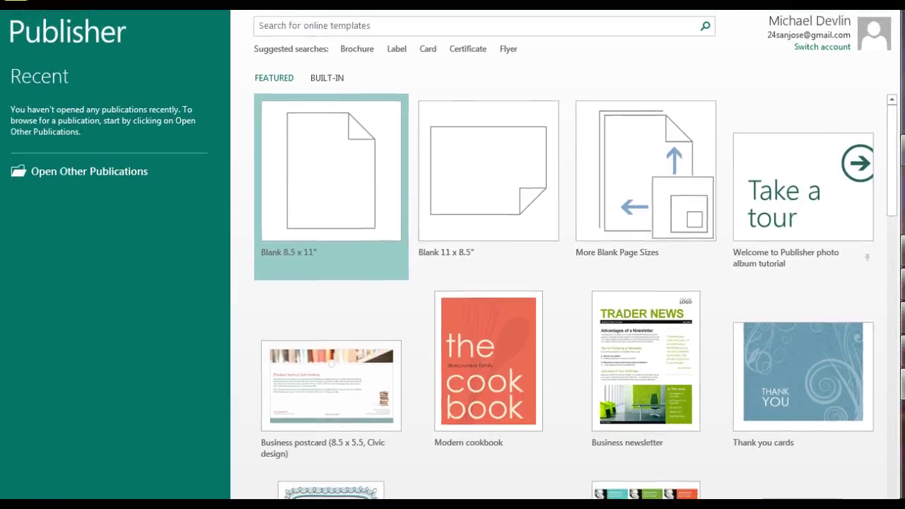
left_click(404, 24)
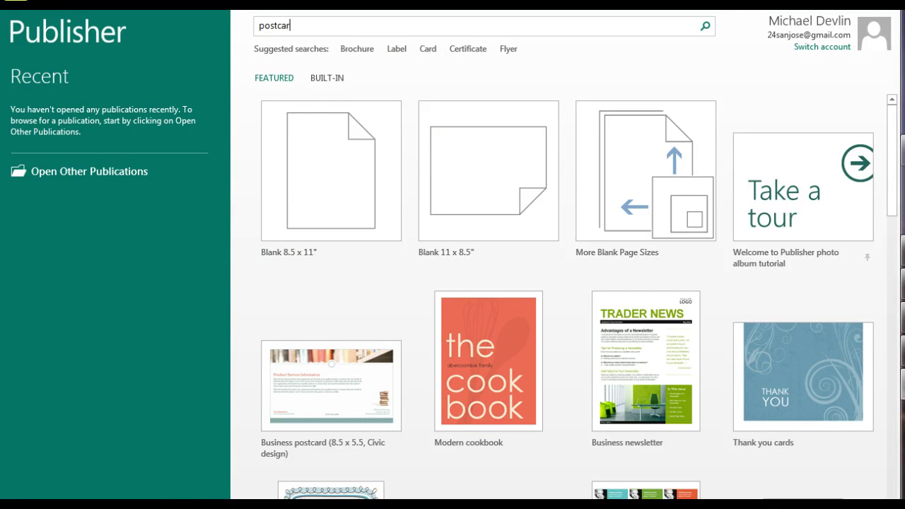
key("Return")
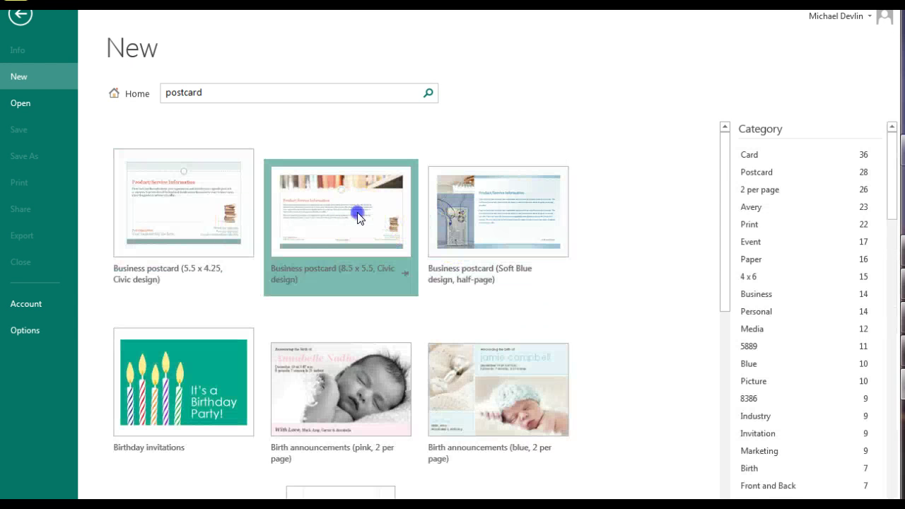
left_click(358, 216)
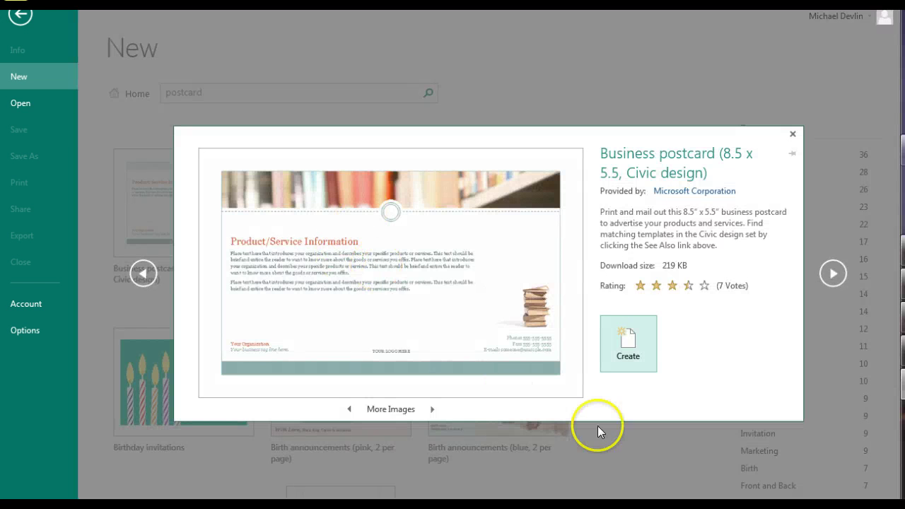
left_click(647, 346)
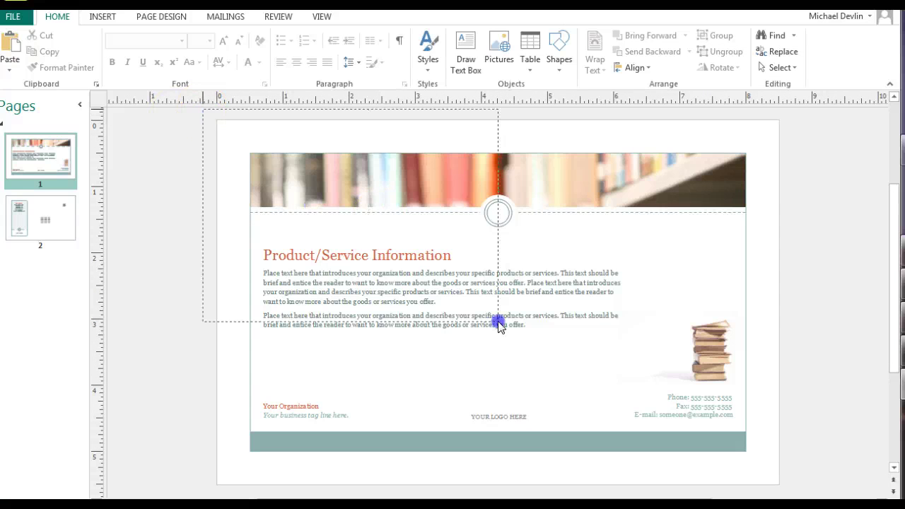
Delete all template objects from page 1 of the postcard
left_click_drag(498, 324, 793, 481)
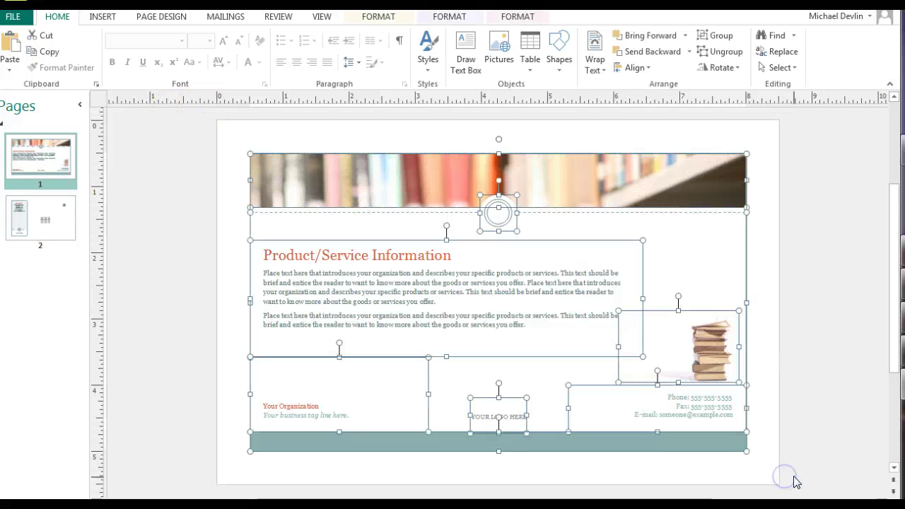
key("Delete")
left_click(265, 157)
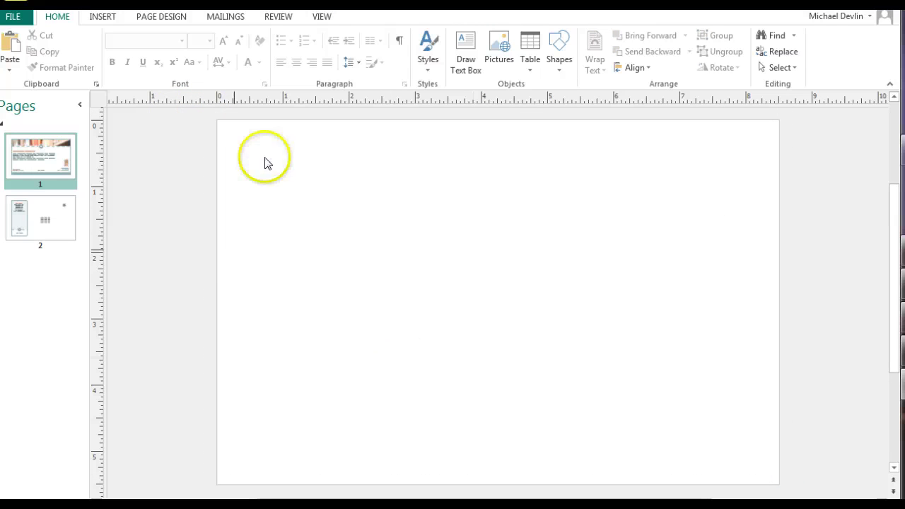
Insert the picture "sa_template Cambrian (1)png_Page1" from the Desktop onto page 1
left_click(102, 17)
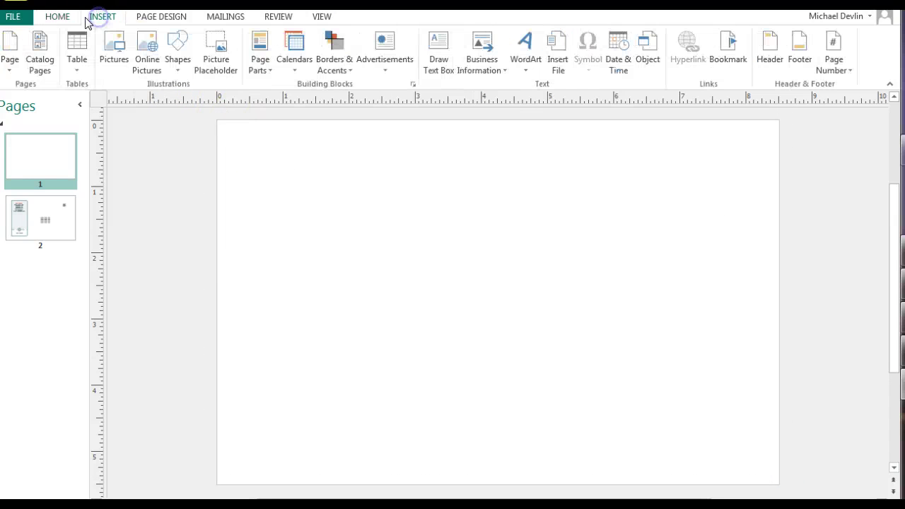
left_click(119, 55)
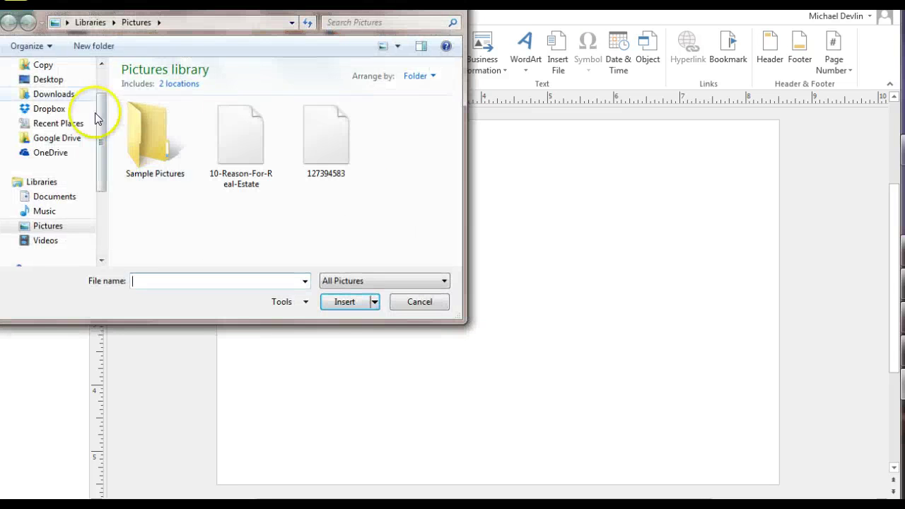
left_click(46, 82)
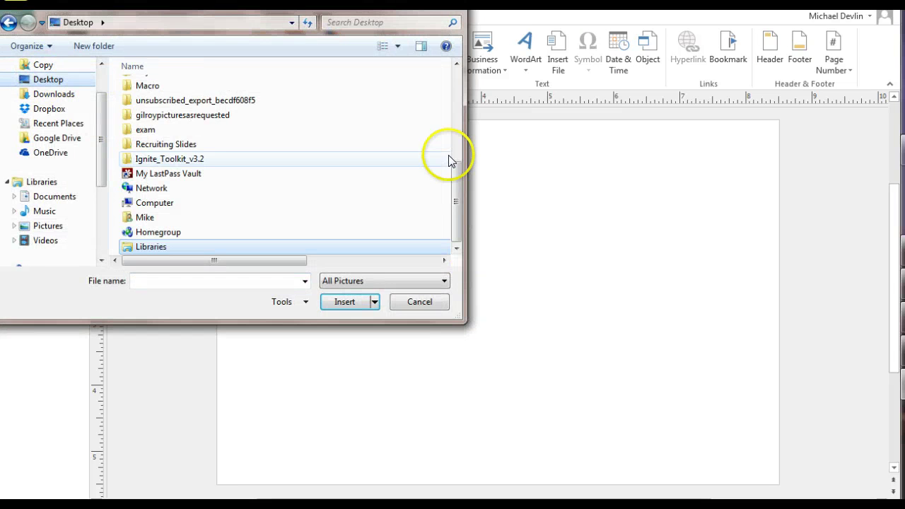
left_click_drag(455, 196, 453, 54)
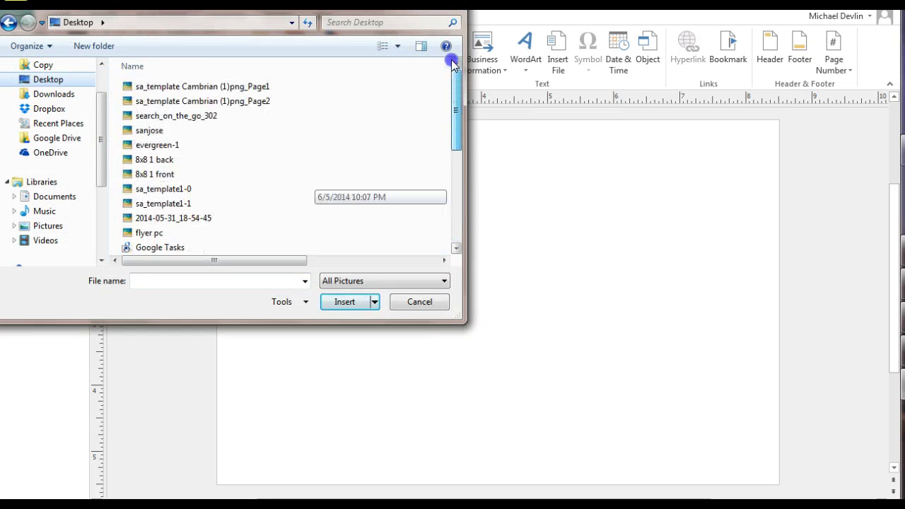
double_click(206, 87)
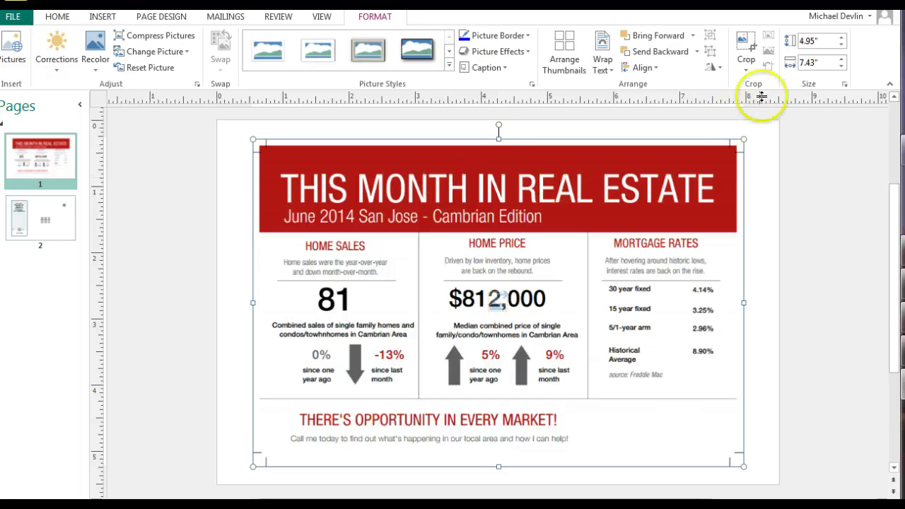
Crop the white margins and print marks off the postcard picture, to about 7.19" wide by 4.72" high
left_click(743, 41)
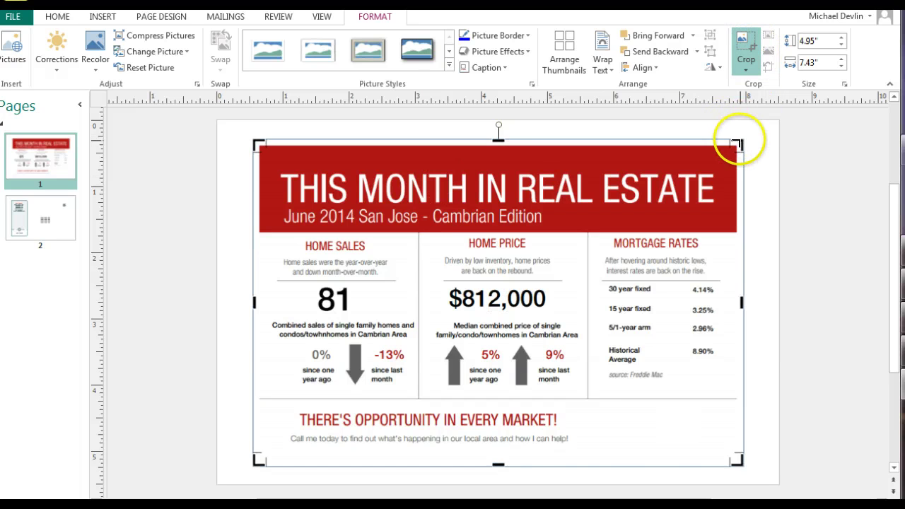
mouse_move(737, 143)
left_mouse_down()
mouse_move(728, 155)
mouse_move(734, 147)
left_mouse_up()
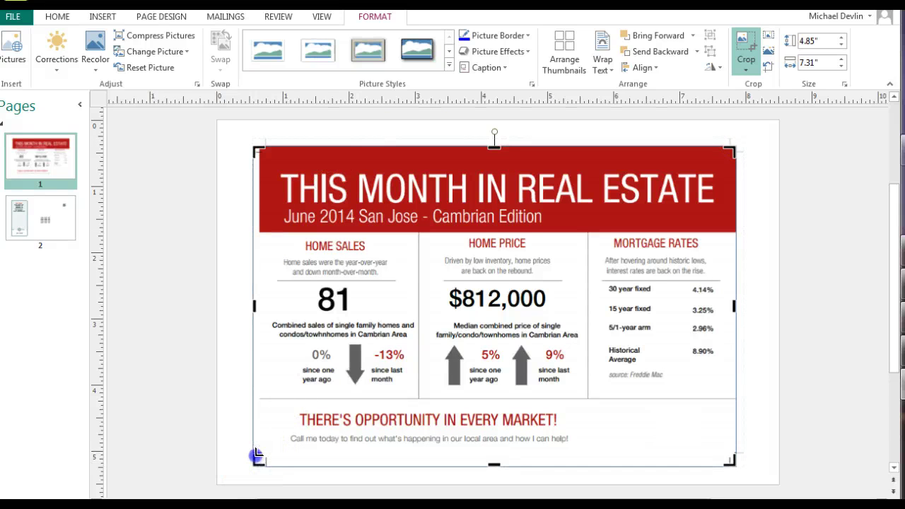
mouse_move(257, 455)
left_mouse_down()
mouse_move(262, 439)
mouse_move(247, 464)
mouse_move(261, 452)
left_mouse_up()
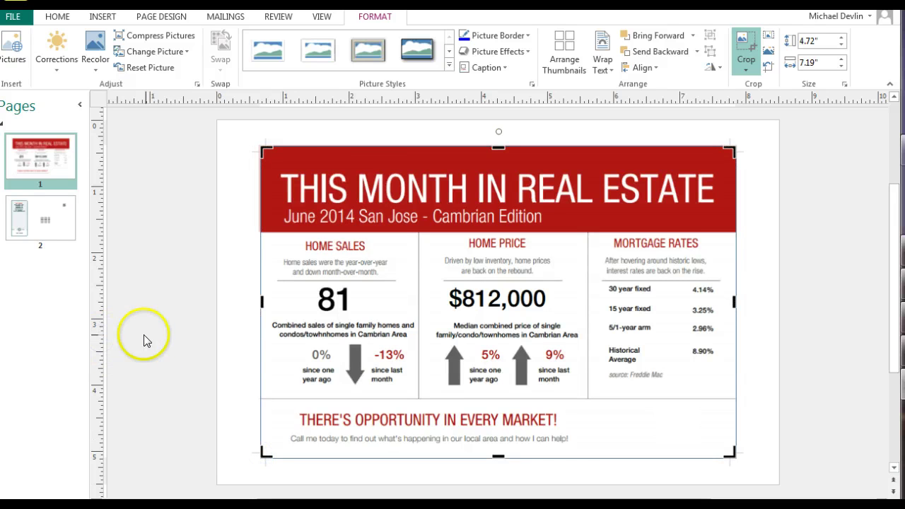
left_click(169, 341)
left_click(265, 385)
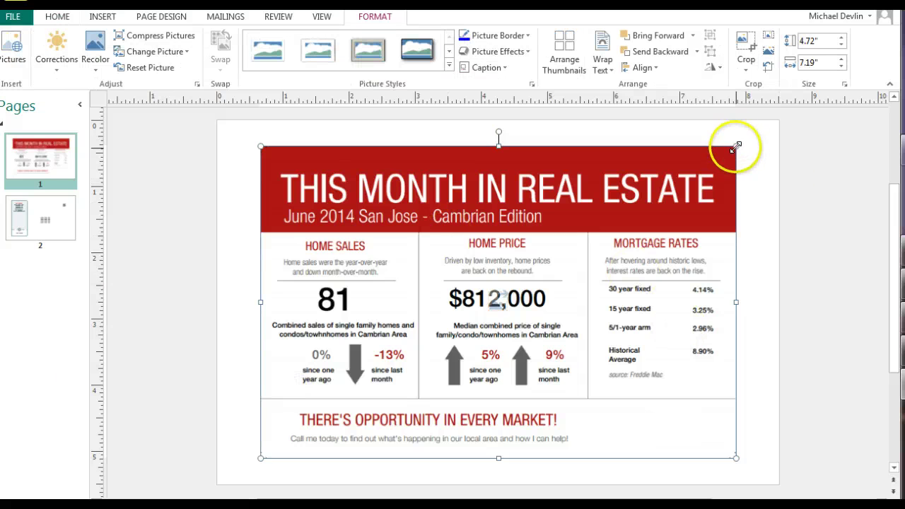
Delete all template objects from page 2 of the postcard
left_click(40, 218)
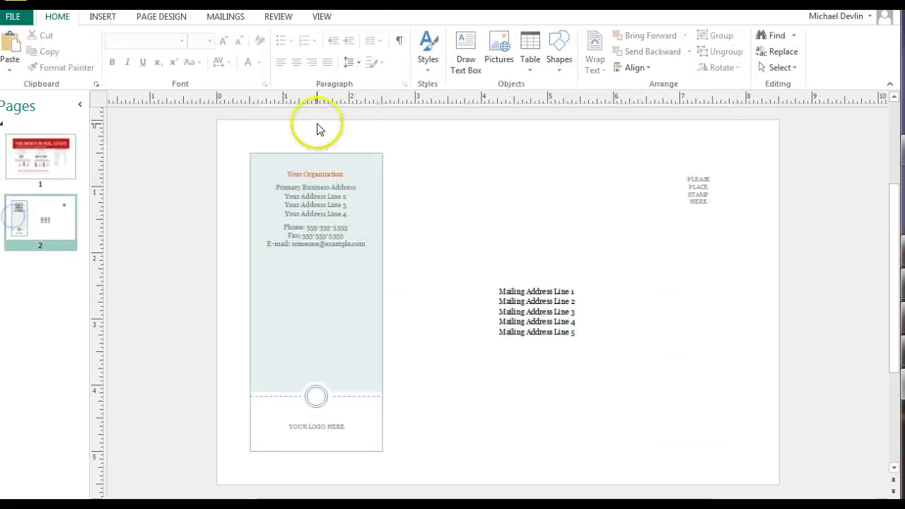
left_click_drag(692, 436, 697, 363)
key("Delete")
scroll(626, 358, "up", 4)
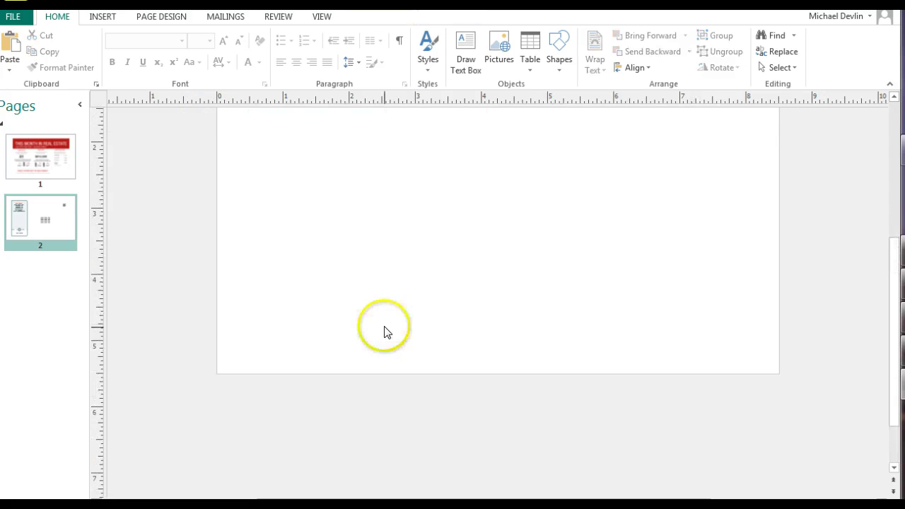
scroll(176, 266, "up", 1)
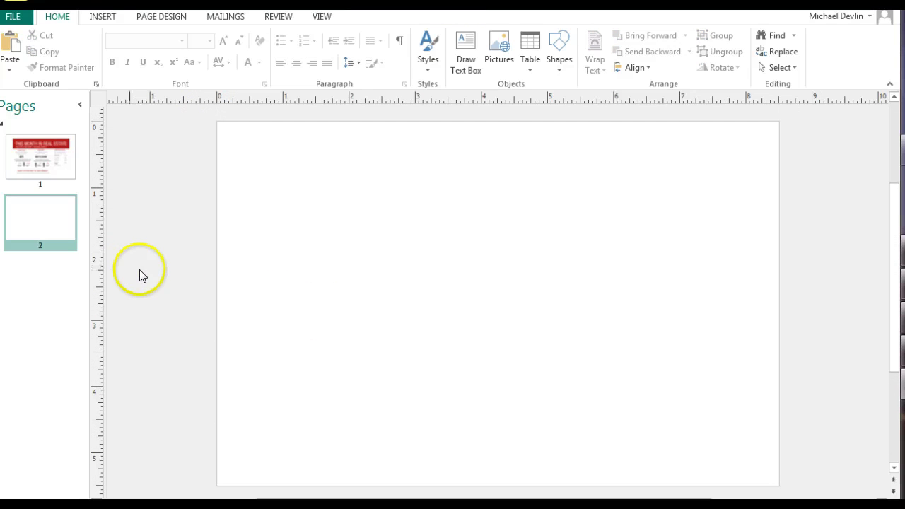
Insert the picture "sa_template Cambrian (1)png_Page2" from the Desktop onto page 2
left_click(99, 17)
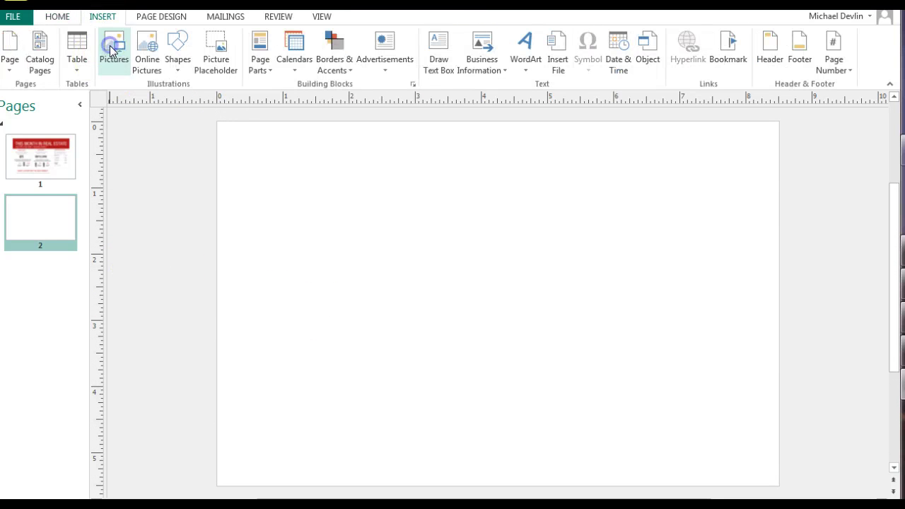
left_click(111, 44)
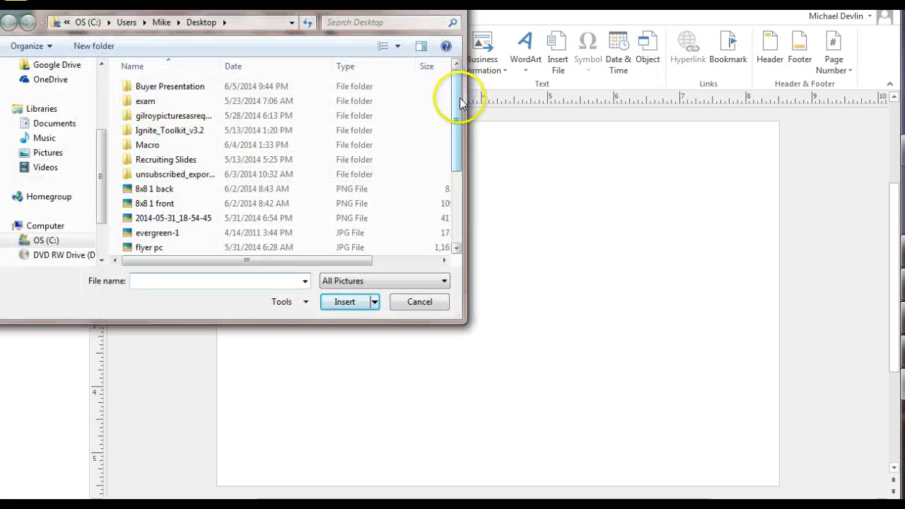
left_click(261, 67)
left_click(260, 66)
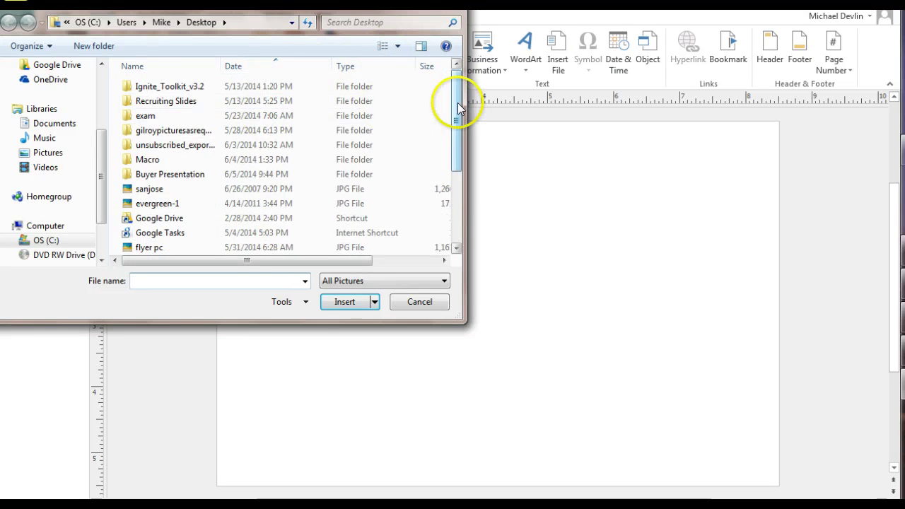
left_click_drag(460, 97, 464, 208)
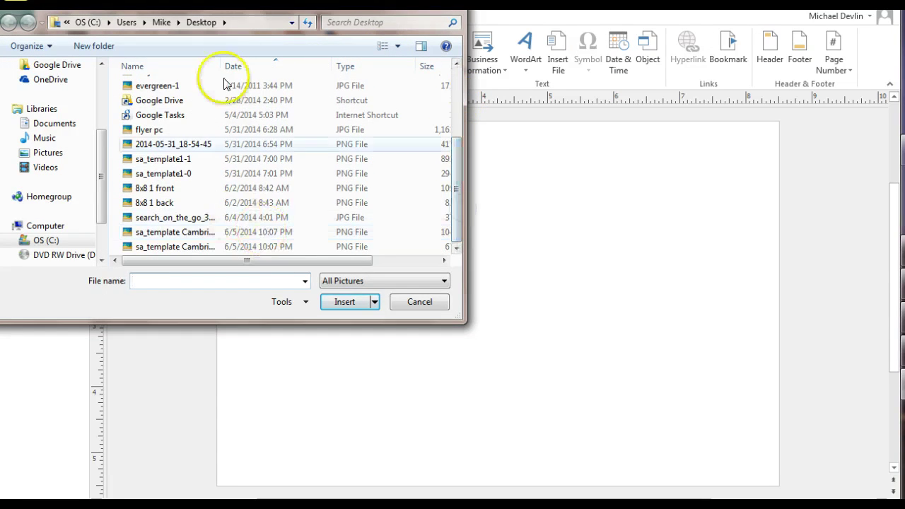
left_click_drag(222, 67, 319, 67)
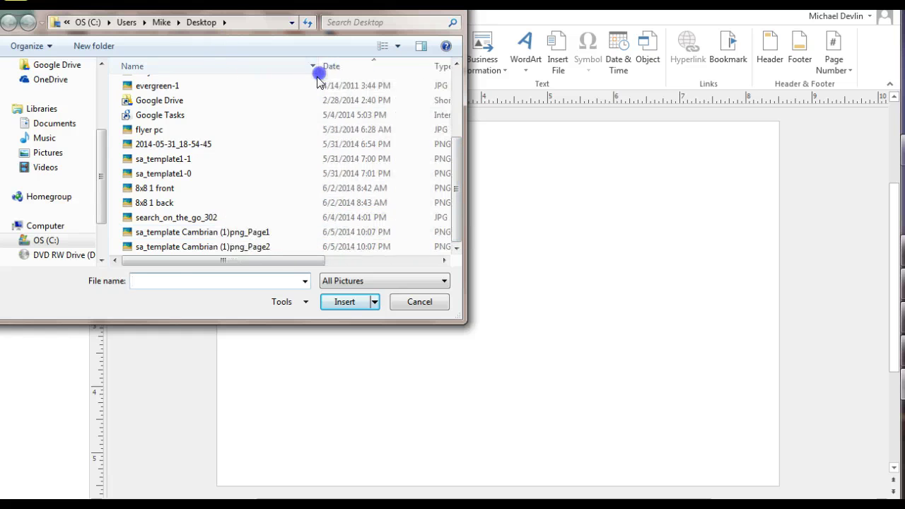
left_click(220, 247)
double_click(220, 247)
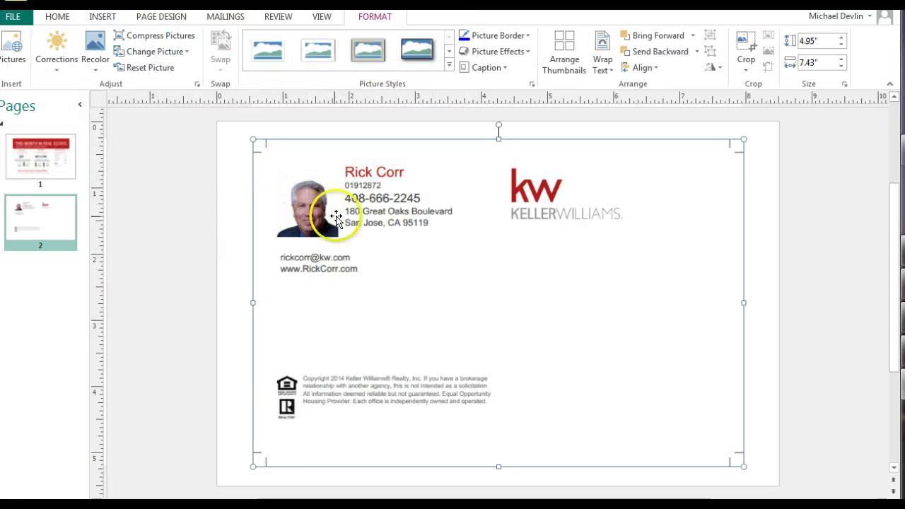
Crop the outer margins and corner print marks off the postcard back picture on page 2
left_click(744, 47)
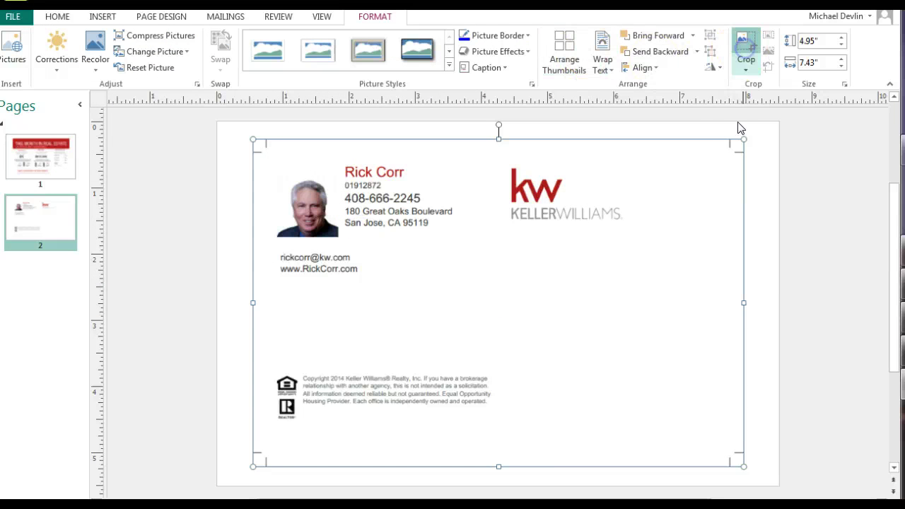
left_click_drag(738, 142, 732, 153)
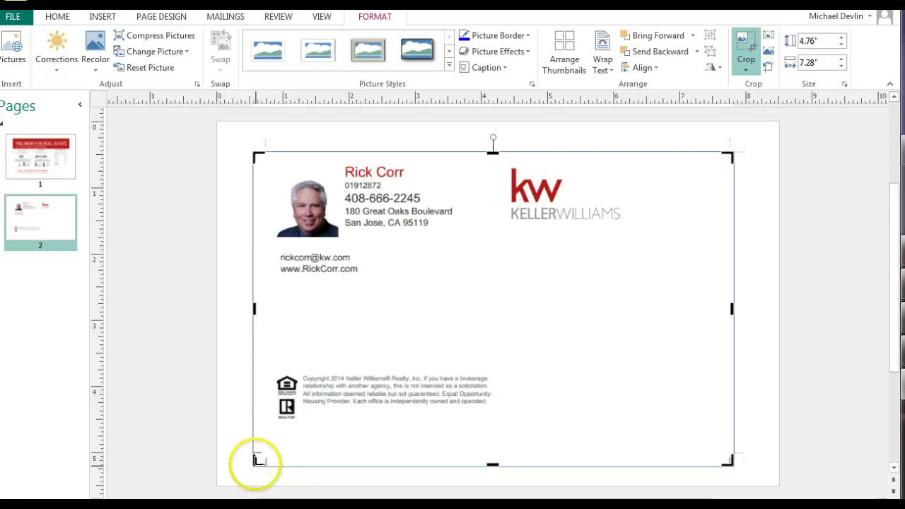
left_click_drag(256, 463, 266, 453)
left_click(198, 394)
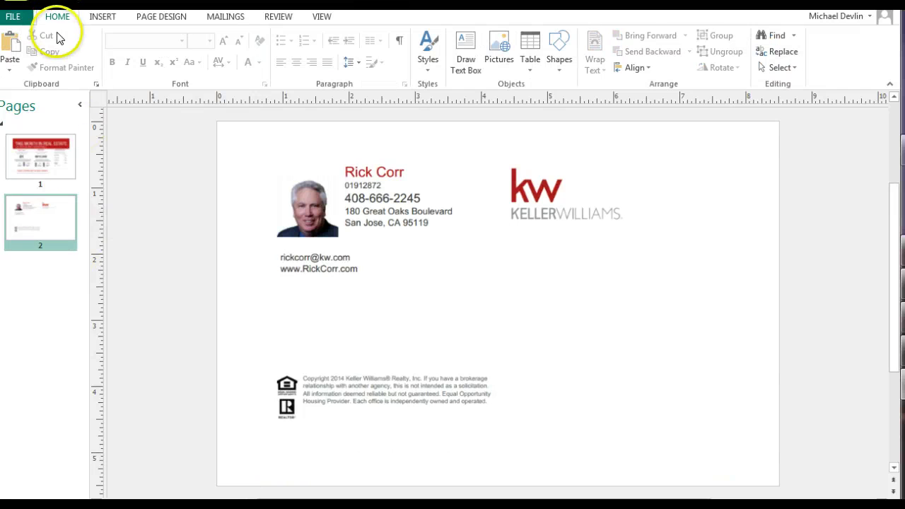
Draw a text box about 3.5" wide by 1.3" high below the Keller Williams logo and open the mail merge options
left_click(103, 14)
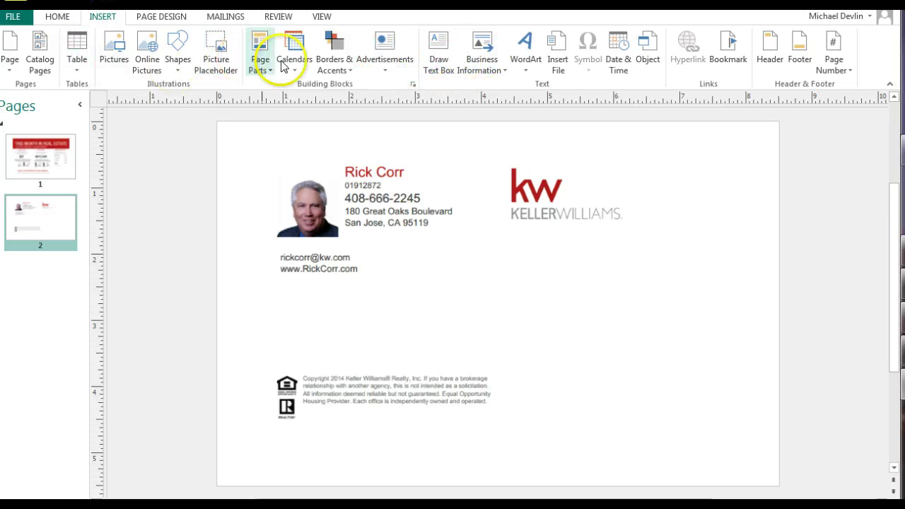
left_click(438, 69)
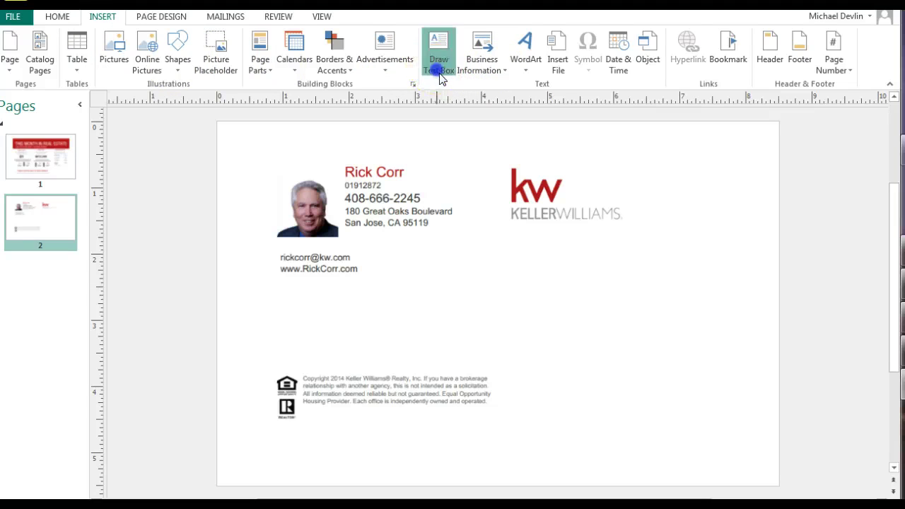
mouse_move(522, 277)
left_mouse_down()
mouse_move(650, 353)
mouse_move(745, 377)
mouse_move(742, 353)
left_mouse_up()
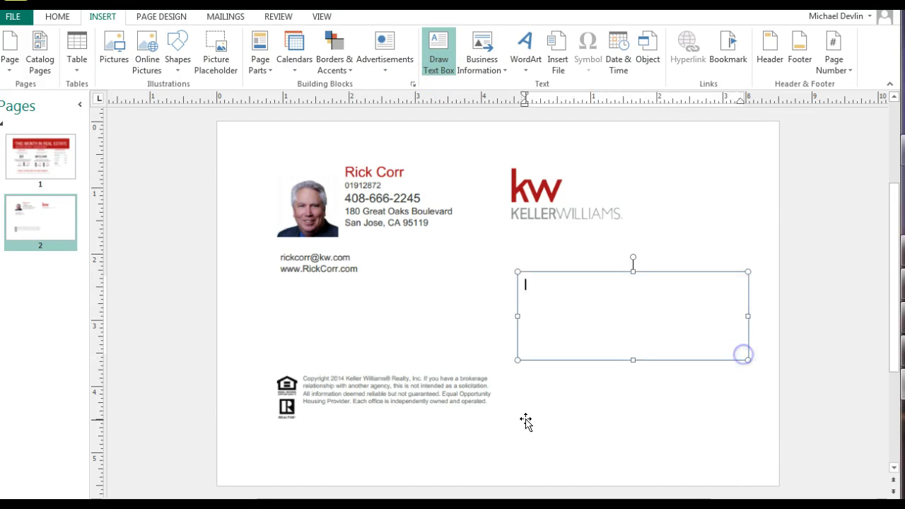
left_click(223, 17)
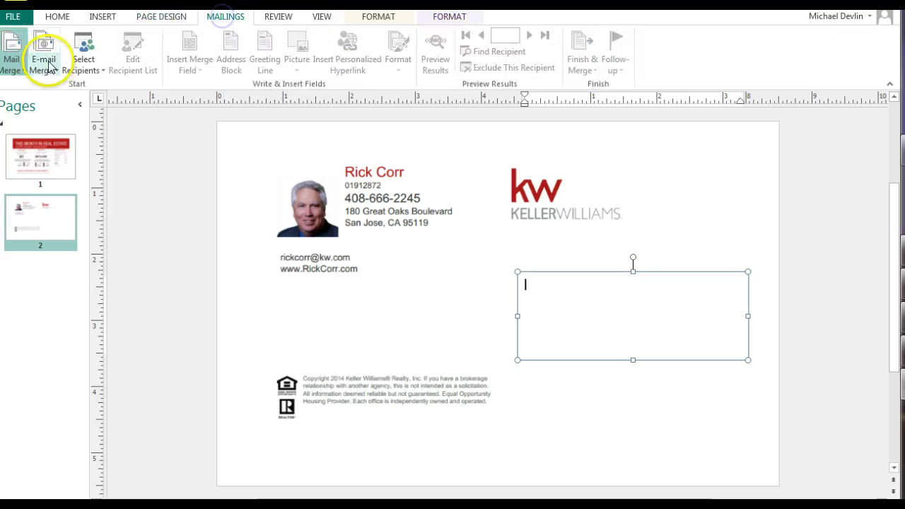
left_click(14, 70)
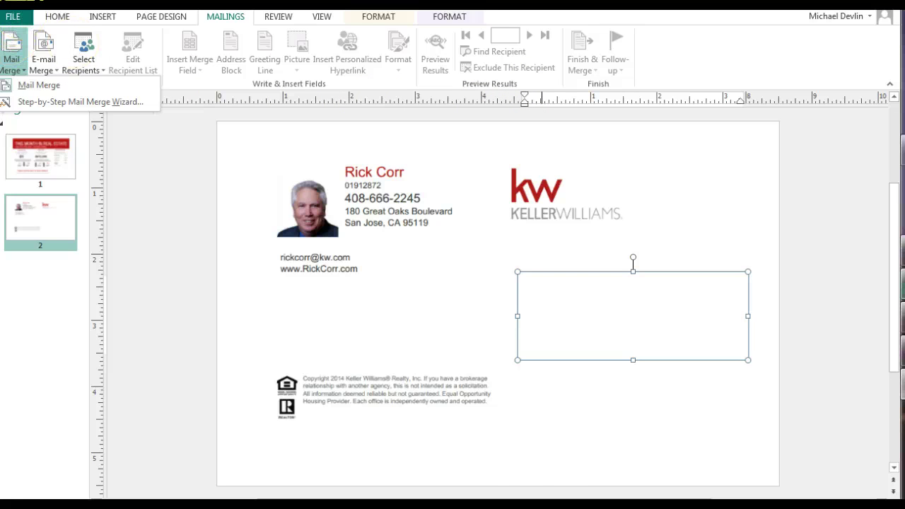
left_click(904, 253)
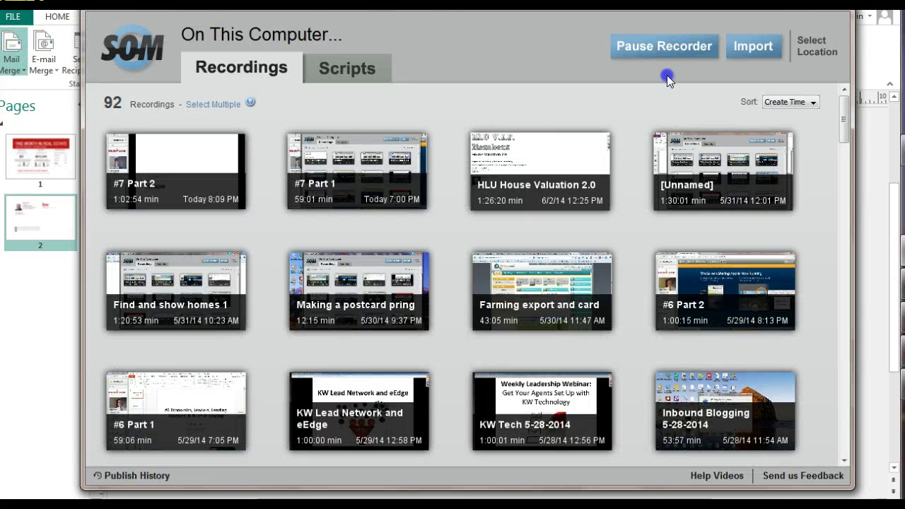